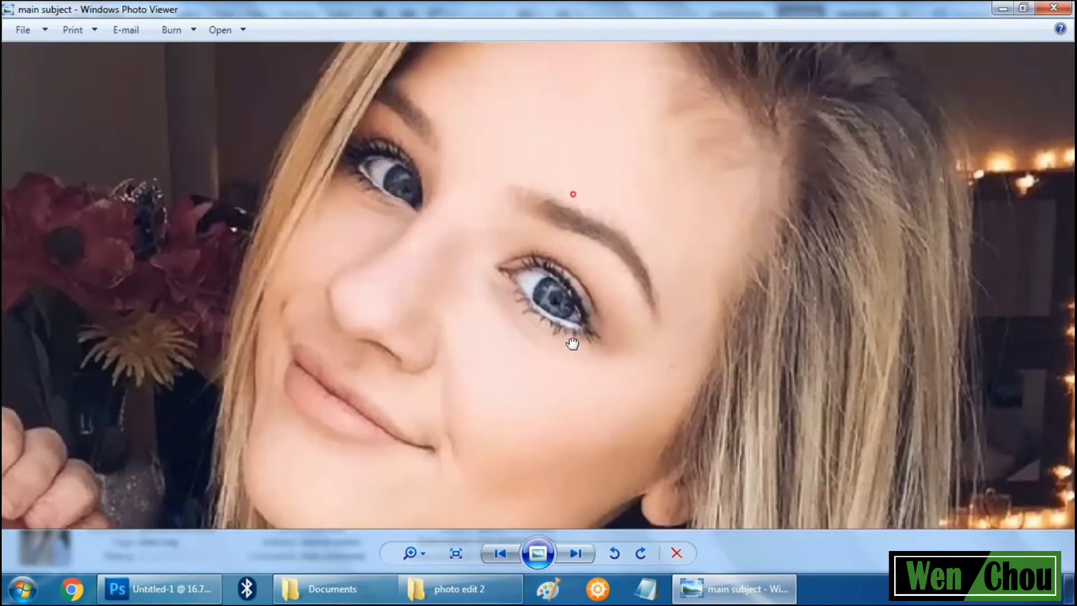
Close the enlarged main subject photo and place the back ground image into the open Photoshop document.
{"action": "scroll", "coordinate": [533, 256], "scroll_direction": "up", "scroll_amount": 4}
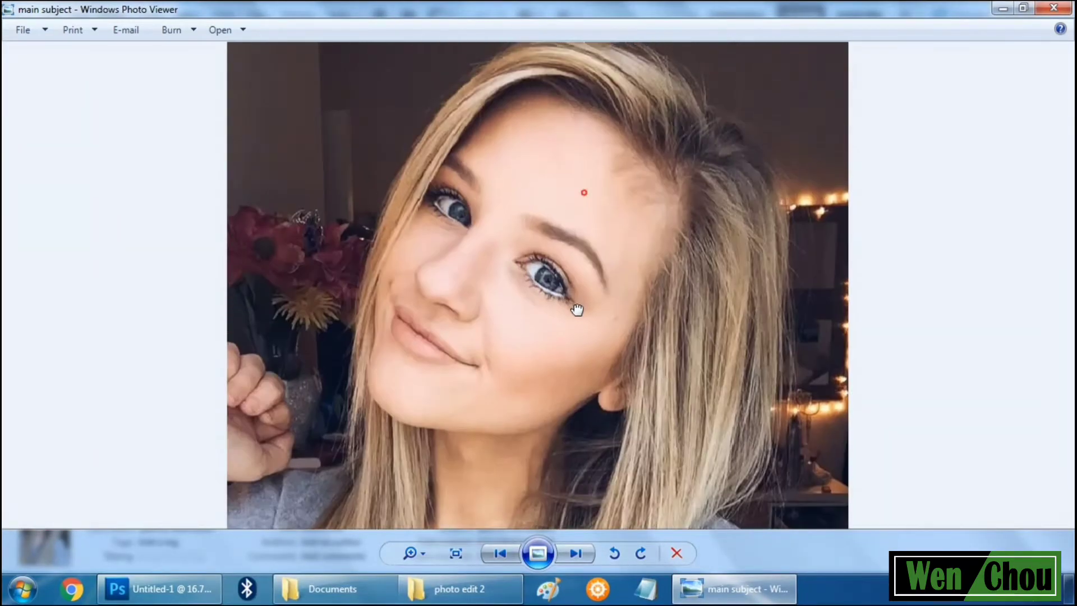
{"action": "left_click_drag", "start_coordinate": [578, 310], "coordinate": [577, 311]}
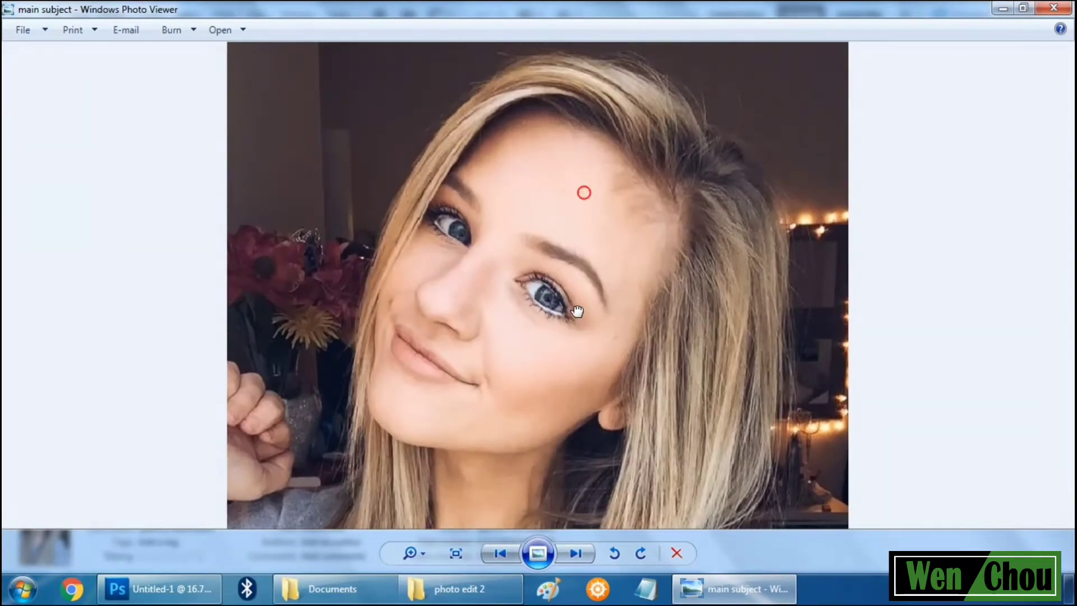
{"action": "left_click", "coordinate": [1067, 7]}
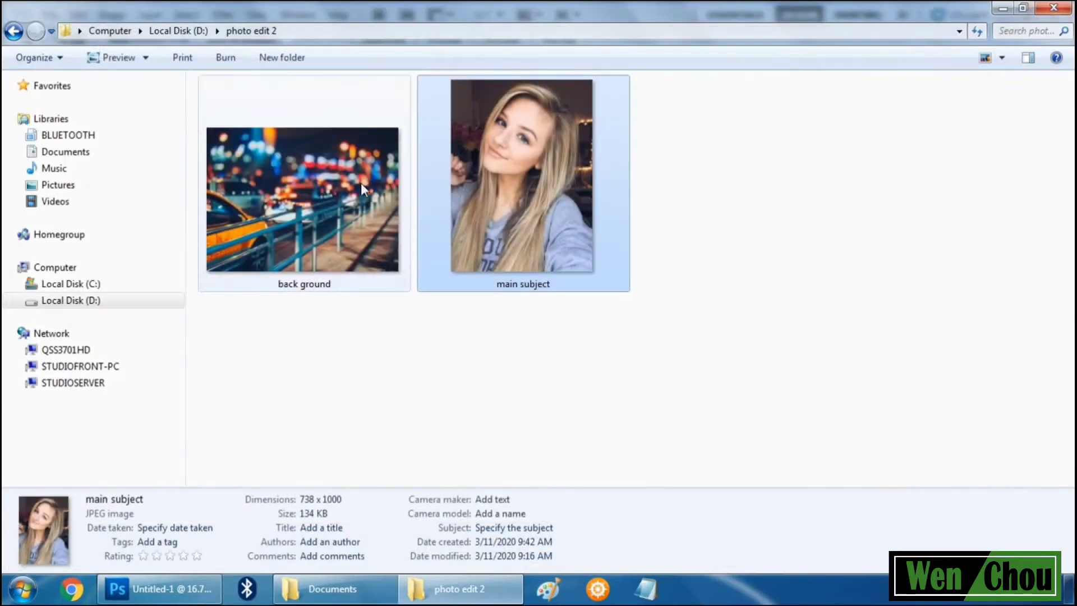
{"action": "left_click", "coordinate": [359, 213]}
{"action": "left_click_drag", "start_coordinate": [347, 298], "coordinate": [507, 299]}
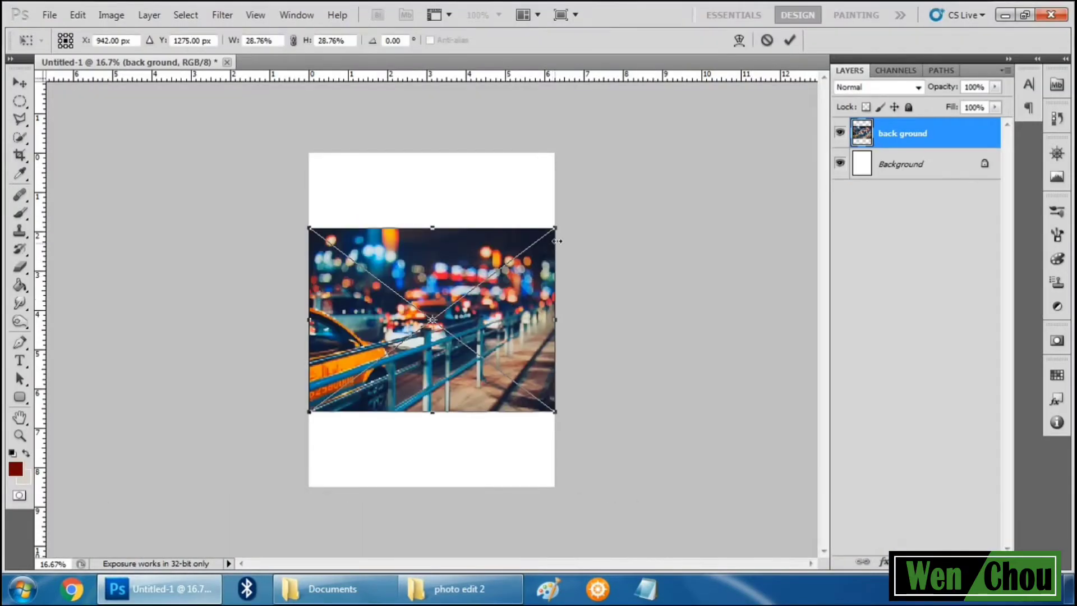
Enlarge the placed back ground image proportionally from its centre until it covers the whole canvas, and commit it.
{"action": "left_click_drag", "start_coordinate": [559, 230], "coordinate": [663, 145]}
{"action": "left_click", "coordinate": [789, 40]}
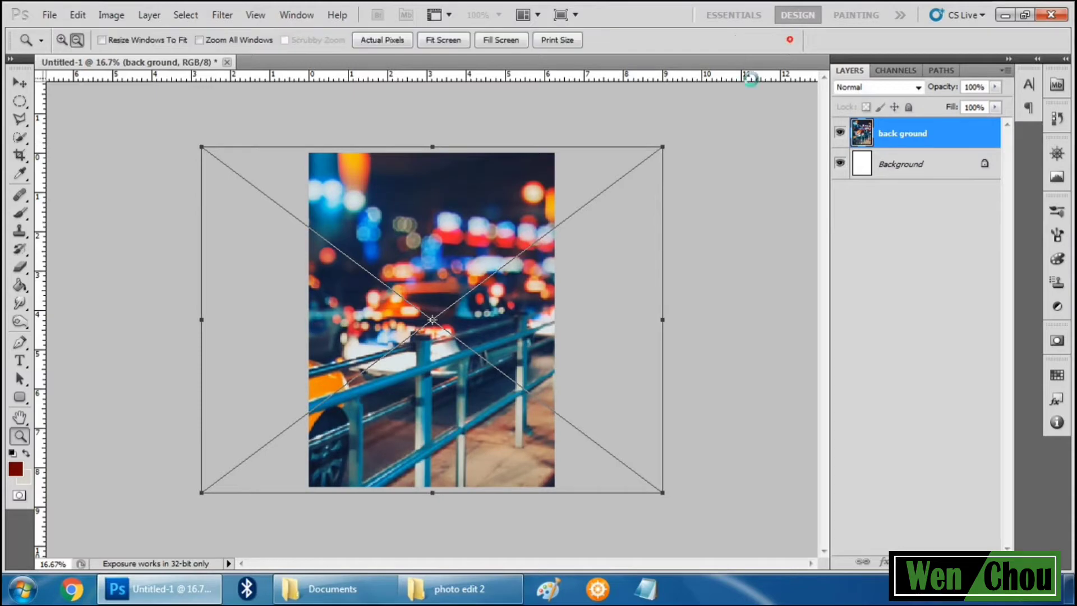
{"action": "left_click", "coordinate": [705, 204]}
{"action": "left_click", "coordinate": [889, 132]}
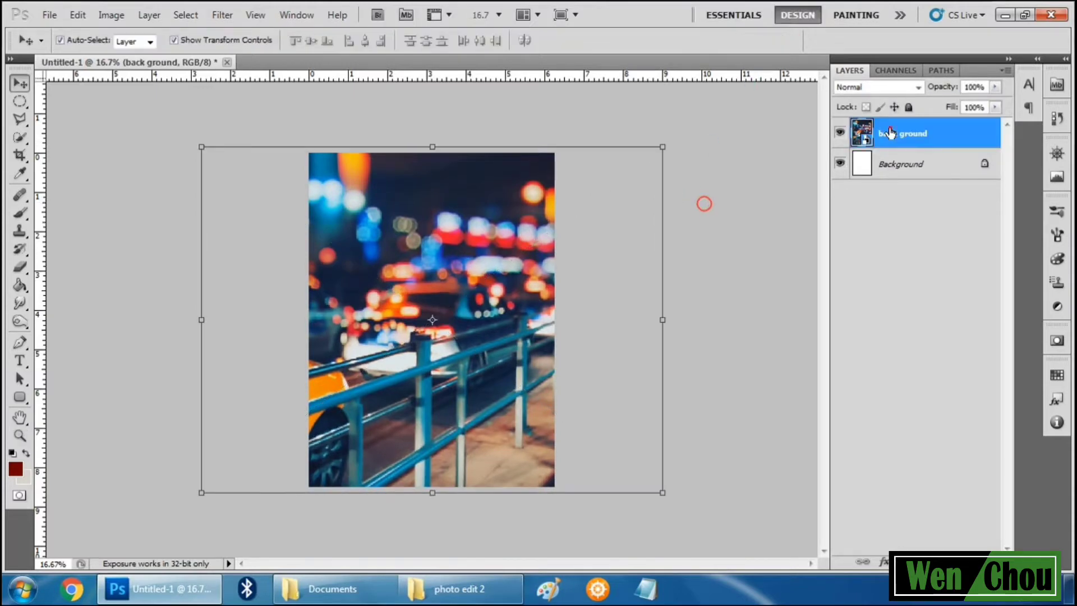
Place the main subject image from the photo edit 2 folder above the back ground layer in the Photoshop document.
{"action": "left_click", "coordinate": [460, 588]}
{"action": "left_click", "coordinate": [472, 216]}
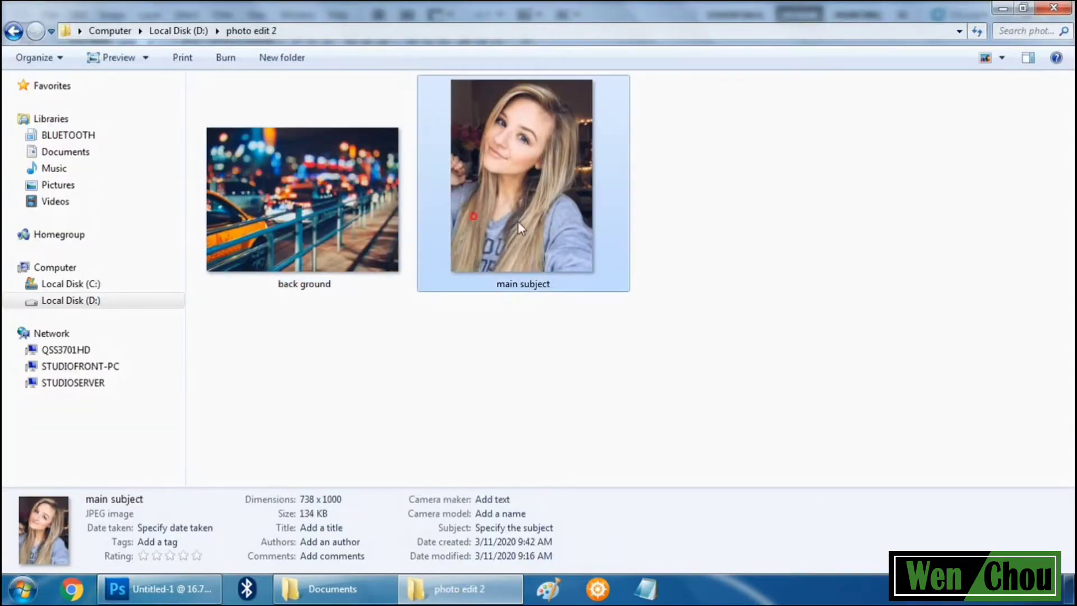
{"action": "left_click_drag", "start_coordinate": [517, 221], "coordinate": [476, 297]}
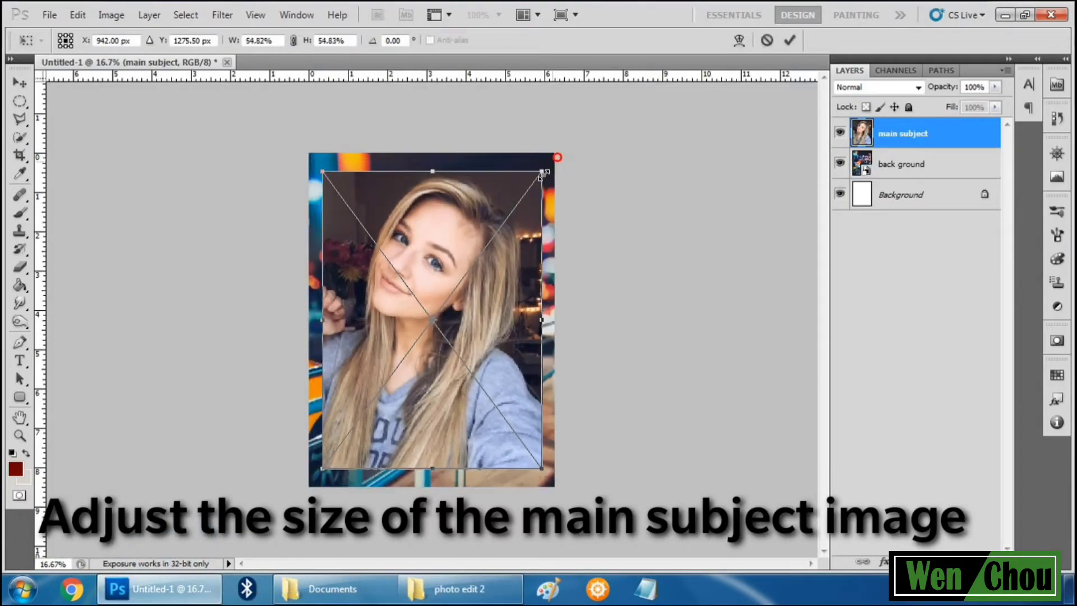
Fit the main subject image to the canvas width at about 61% scale, extending past the lower edge, and rasterize its layer.
{"action": "left_click_drag", "start_coordinate": [557, 155], "coordinate": [528, 196]}
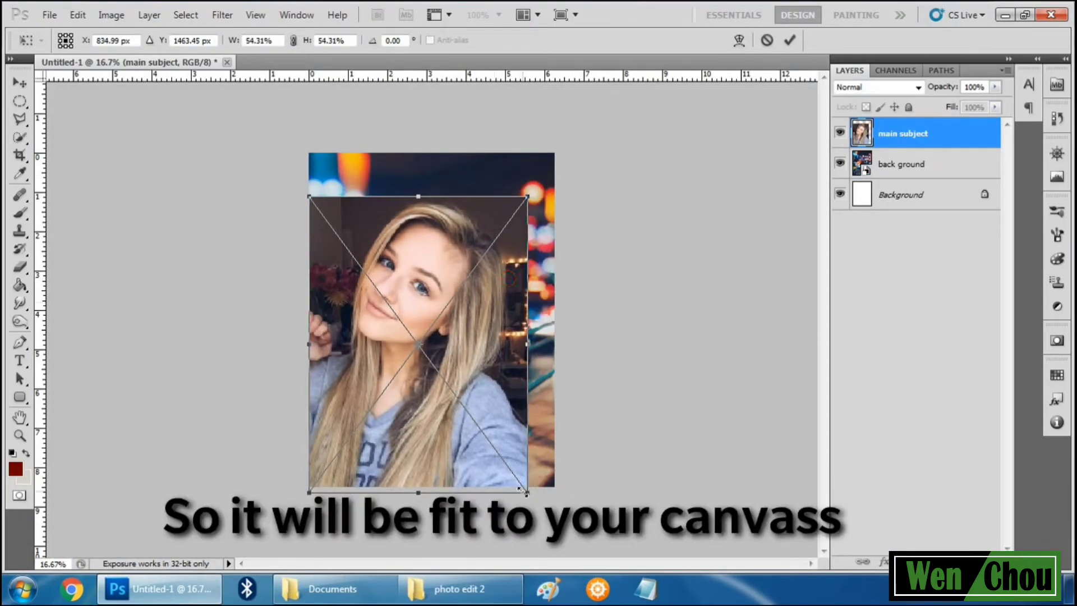
{"action": "left_click_drag", "start_coordinate": [527, 491], "coordinate": [572, 513]}
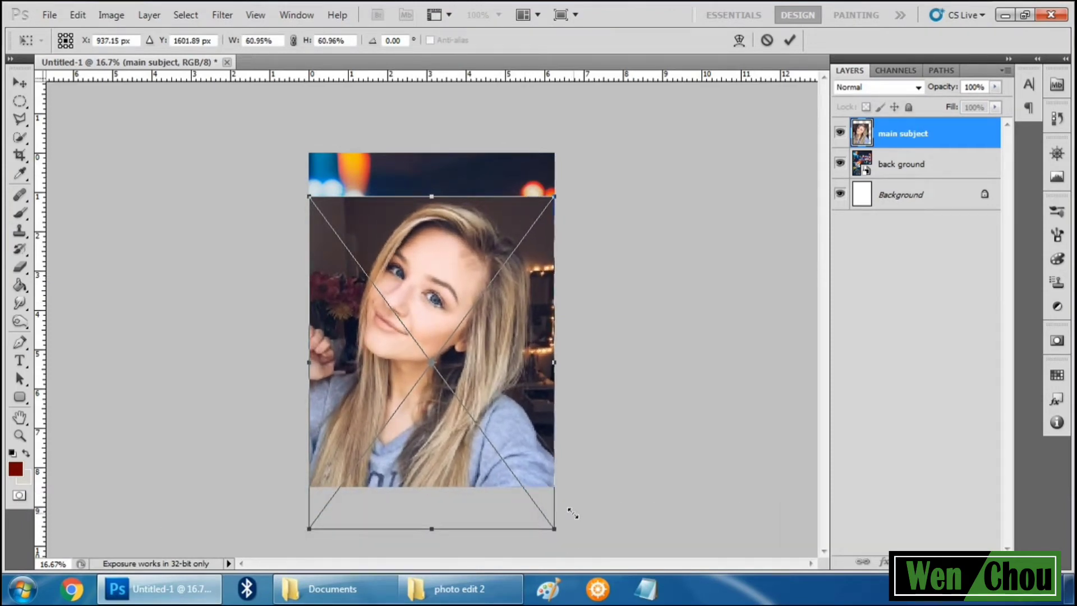
{"action": "left_click_drag", "start_coordinate": [519, 439], "coordinate": [520, 416]}
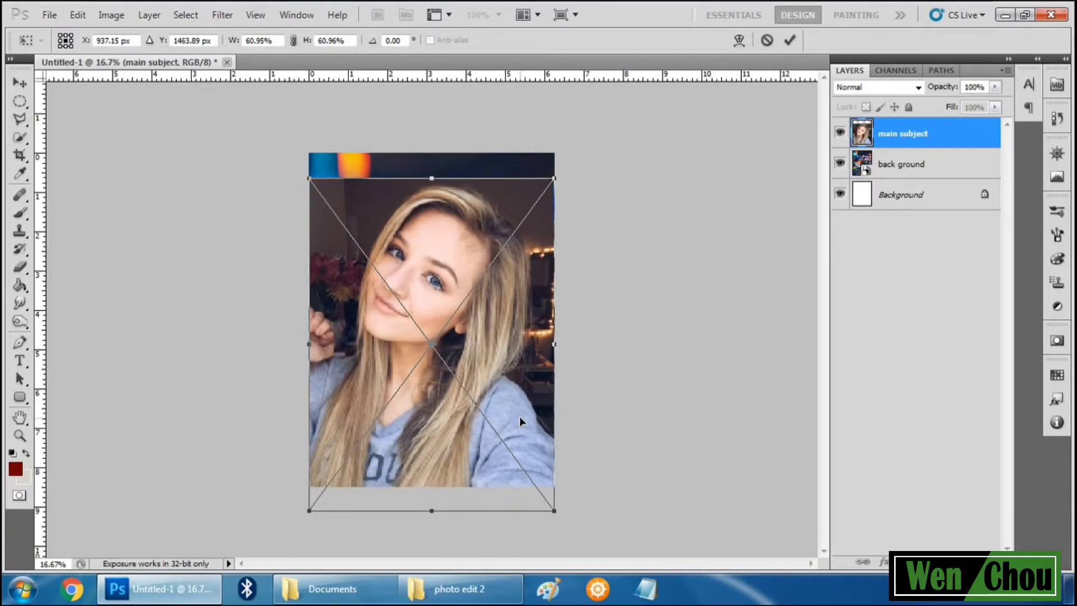
{"action": "left_click", "coordinate": [792, 40]}
{"action": "right_click", "coordinate": [905, 138]}
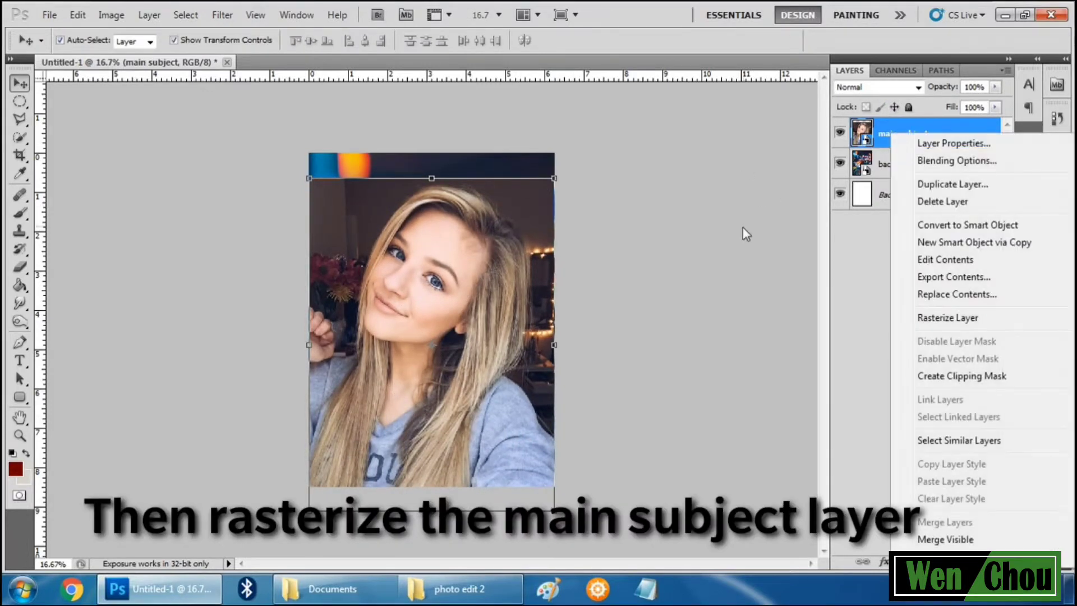
{"action": "left_click", "coordinate": [948, 318]}
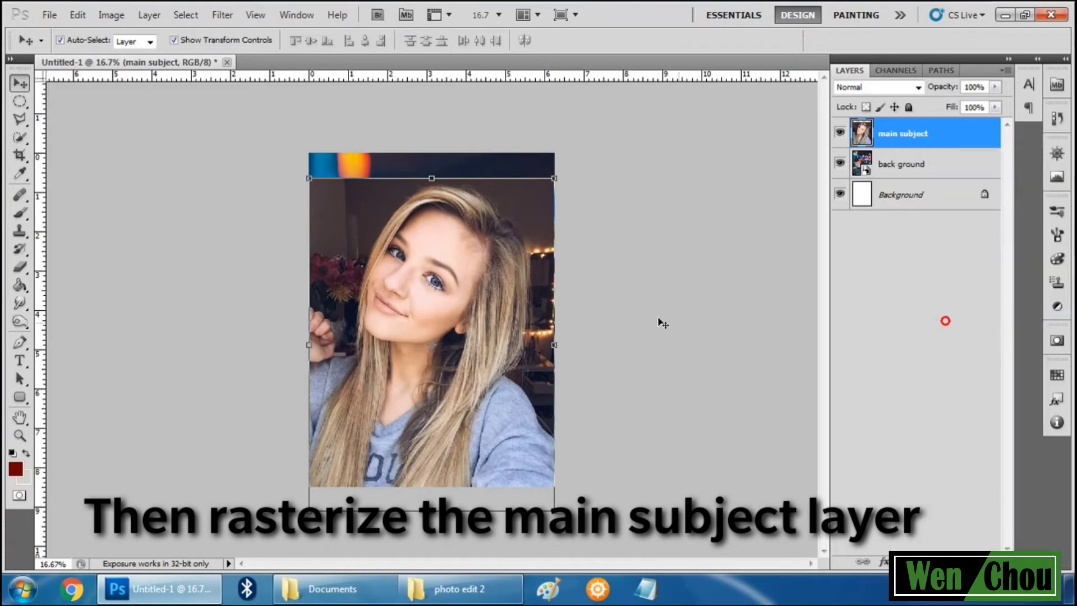
Start a Pen tool path just outside the image edge at the raised fist and trace around the uppermost finger.
{"action": "key", "text": "z"}
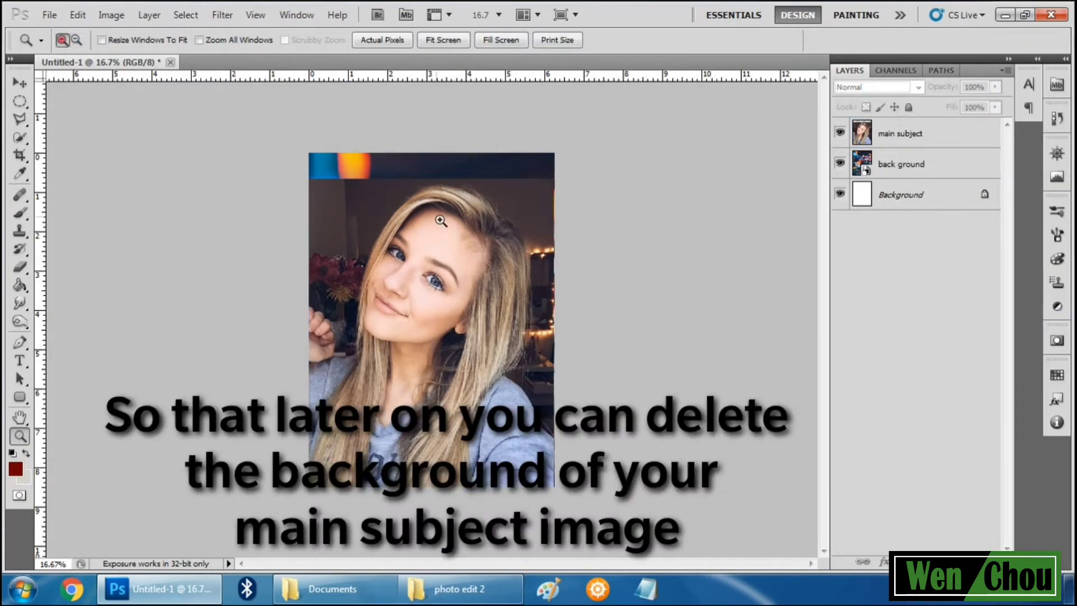
{"action": "left_click", "coordinate": [440, 221]}
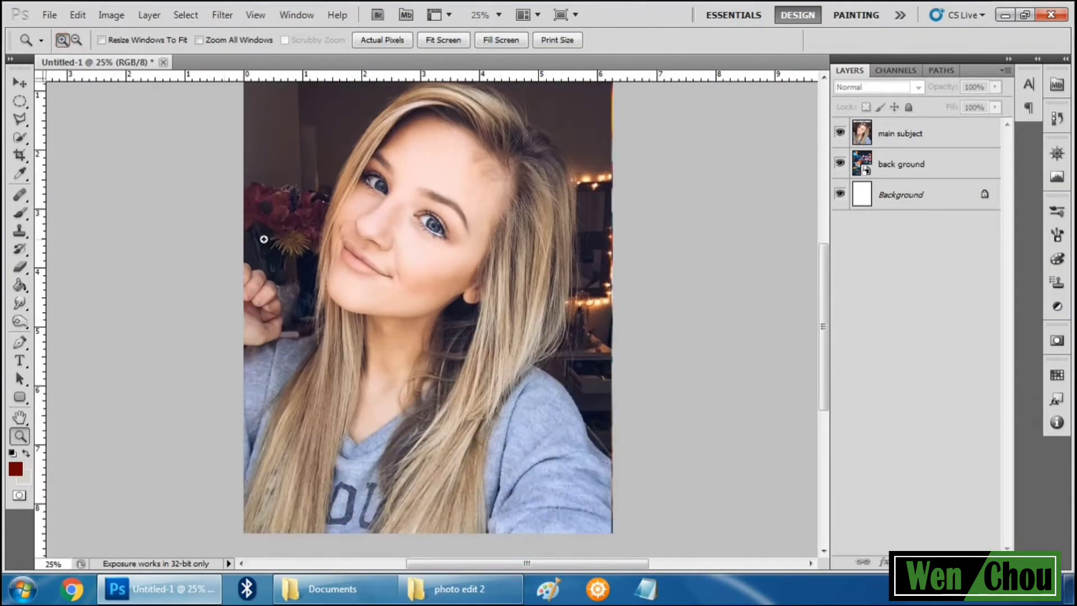
{"action": "scroll", "coordinate": [415, 247], "scroll_direction": "up", "scroll_amount": 3}
{"action": "scroll", "coordinate": [356, 356], "scroll_direction": "down", "scroll_amount": 2}
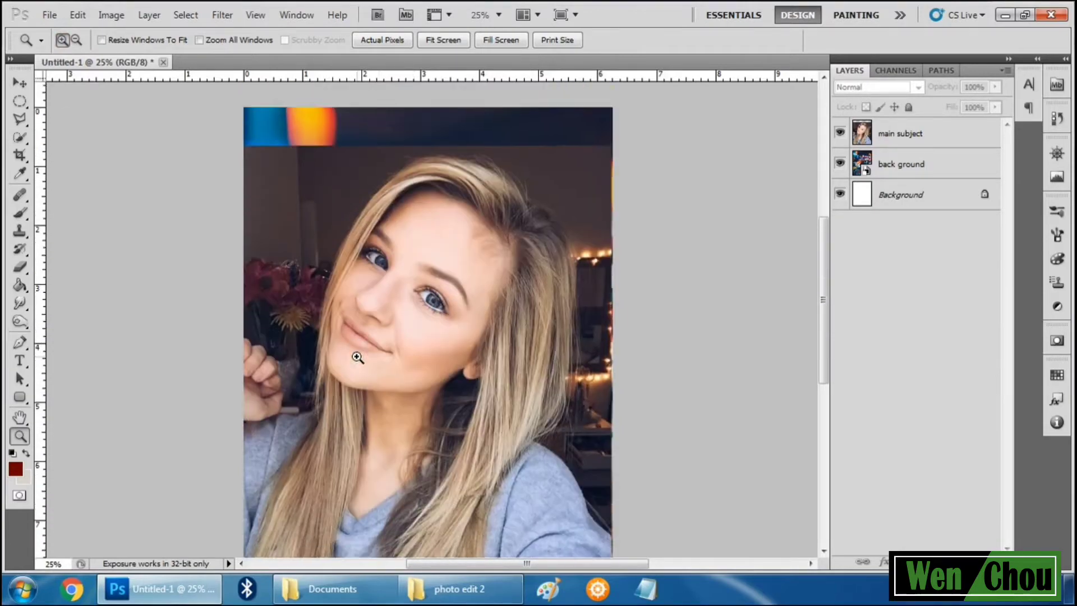
{"action": "left_click", "coordinate": [271, 297]}
{"action": "left_click", "coordinate": [205, 297]}
{"action": "left_click", "coordinate": [204, 297]}
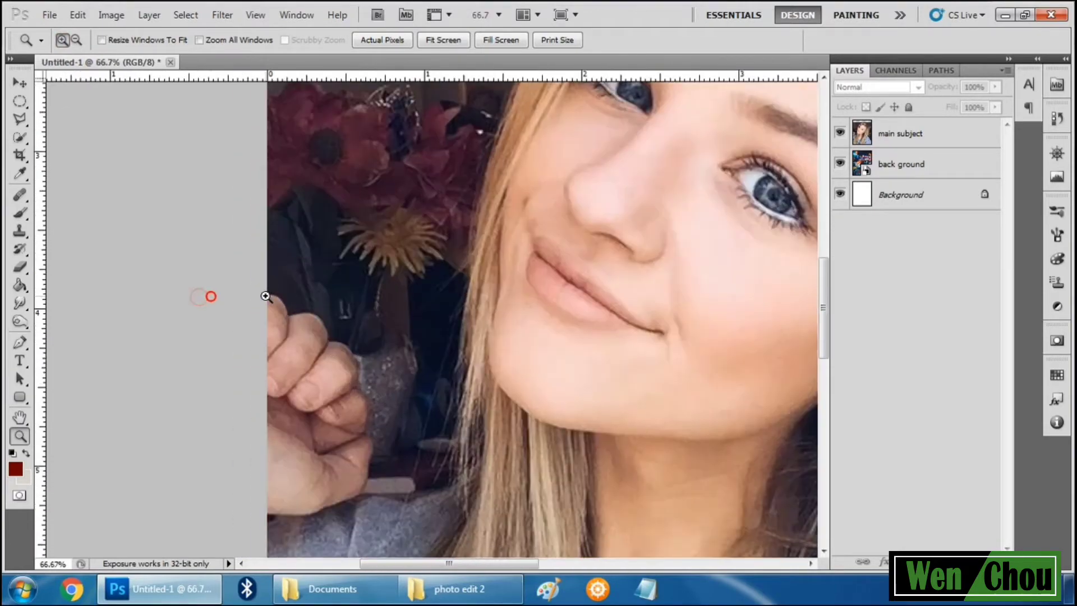
{"action": "left_click", "coordinate": [264, 250]}
{"action": "left_click", "coordinate": [254, 262]}
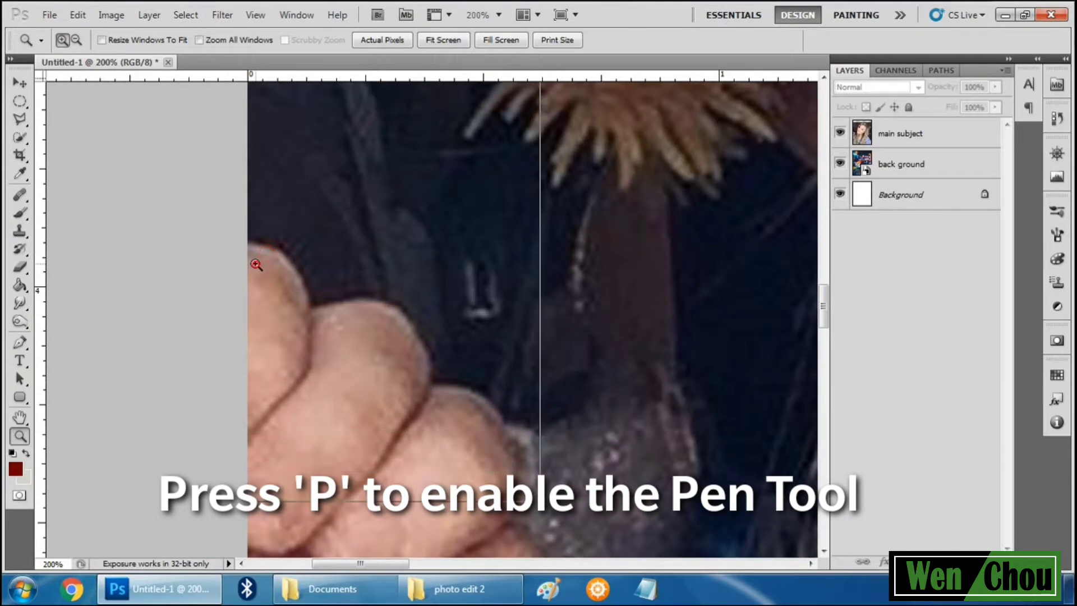
{"action": "left_click", "coordinate": [255, 264]}
{"action": "key", "text": "p"}
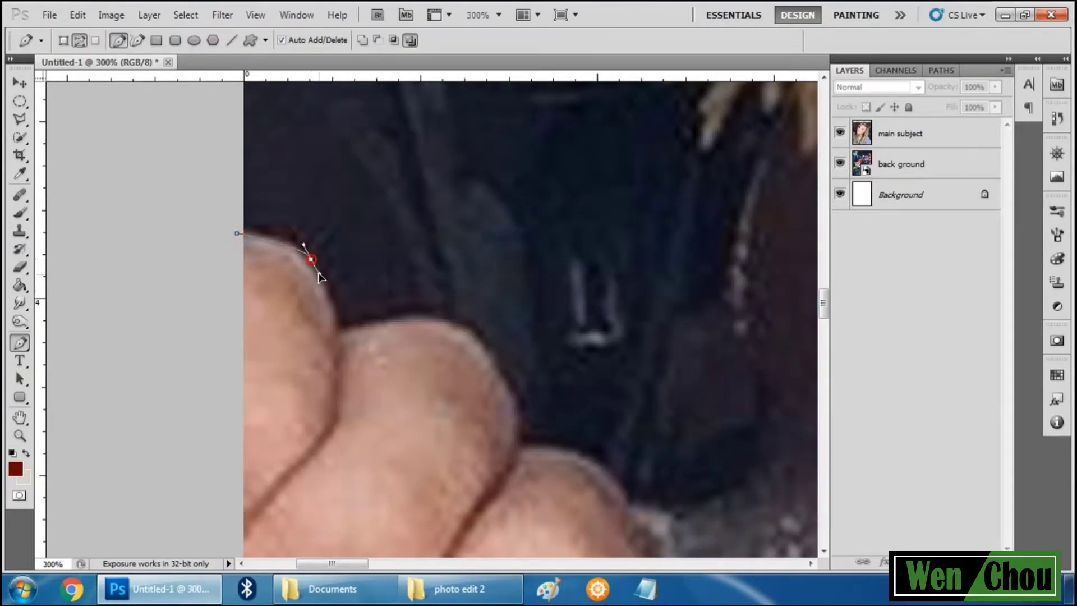
{"action": "left_click", "coordinate": [334, 316]}
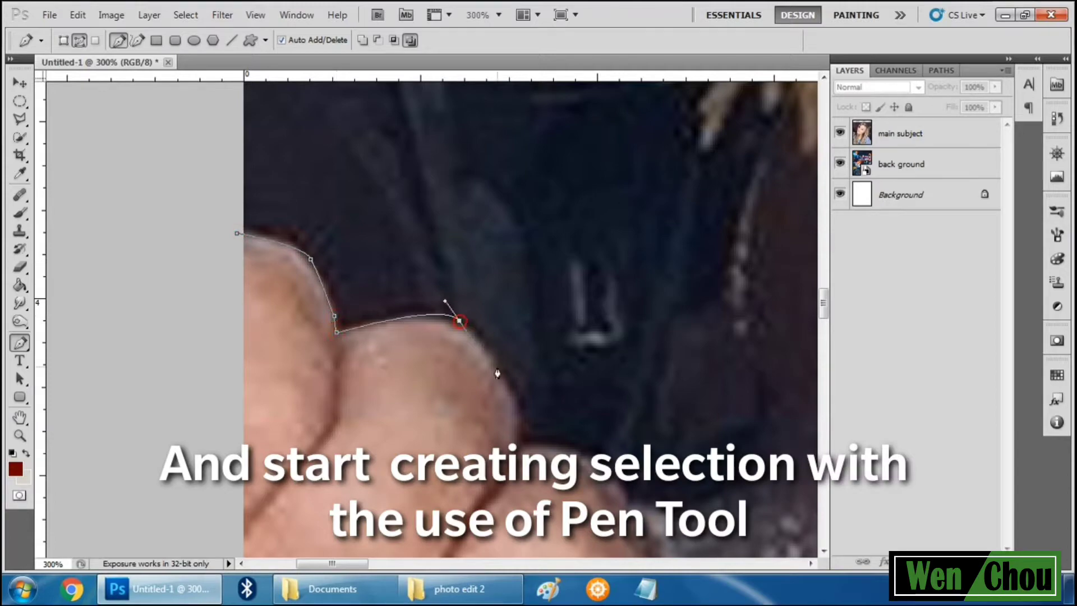
Redo the misplaced anchor on the second finger and continue the path along the second and third fingers.
{"action": "key", "text": "ctrl+z"}
{"action": "left_click_drag", "start_coordinate": [477, 335], "coordinate": [488, 355]}
{"action": "left_click_drag", "start_coordinate": [517, 431], "coordinate": [519, 435]}
{"action": "scroll", "coordinate": [617, 393], "scroll_direction": "down", "scroll_amount": 5}
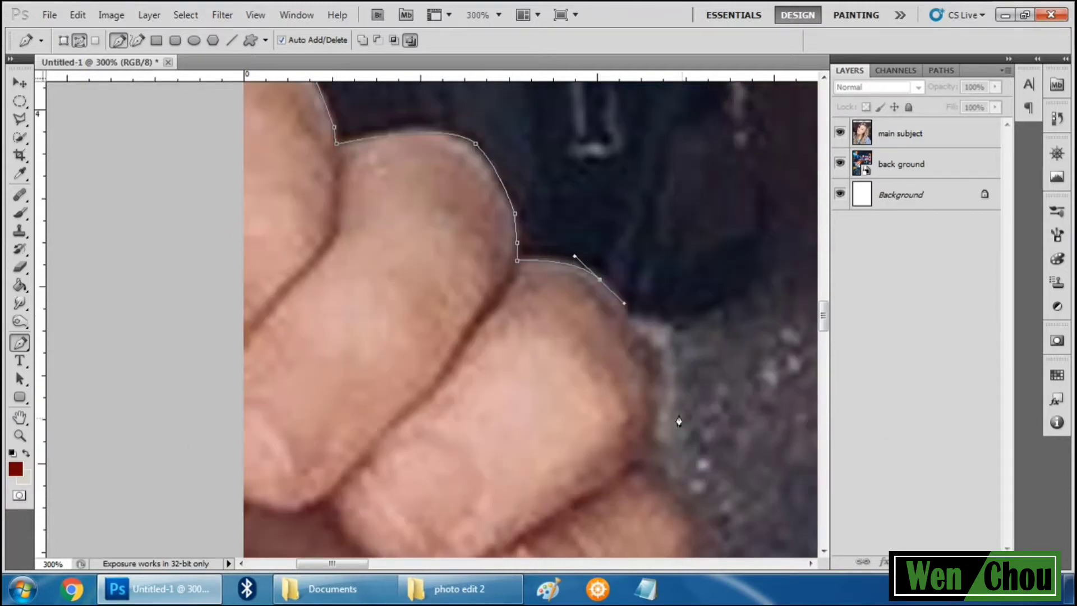
{"action": "left_click", "coordinate": [644, 337]}
{"action": "scroll", "coordinate": [661, 392], "scroll_direction": "down", "scroll_amount": 5}
{"action": "left_click", "coordinate": [682, 403]}
Extend the path down the remaining outer edge of the fist to the wrist, where it meets the sleeve.
{"action": "key", "text": "z"}
{"action": "left_click", "coordinate": [175, 253]}
{"action": "left_click", "coordinate": [176, 253]}
{"action": "key", "text": "p"}
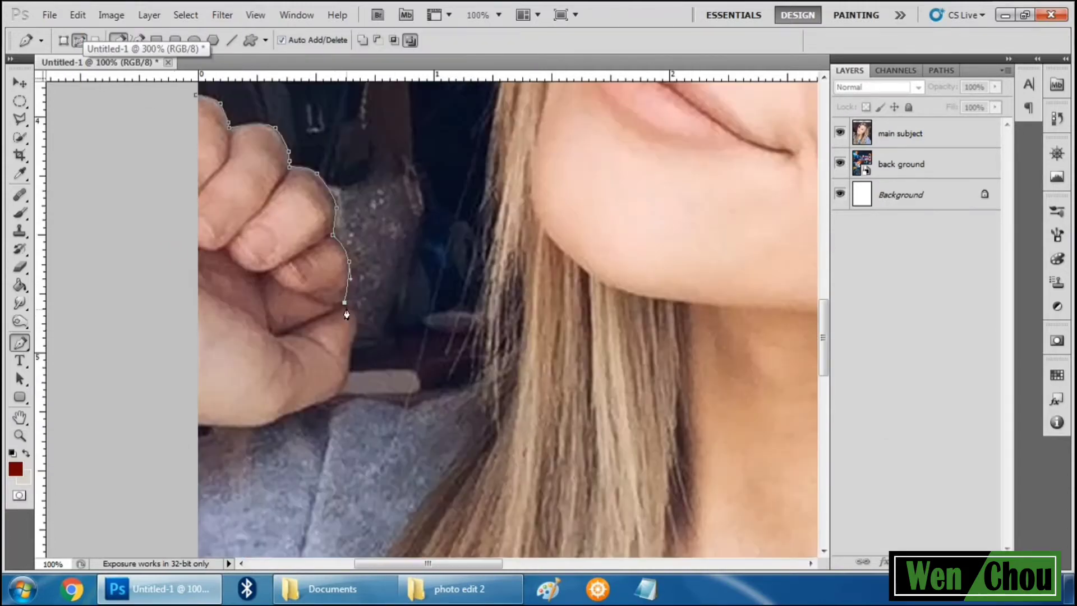
{"action": "left_click", "coordinate": [349, 366]}
{"action": "left_click", "coordinate": [340, 394]}
Trace the path up the hair on the fist side of the face towards the top of the head.
{"action": "scroll", "coordinate": [471, 397], "scroll_direction": "up", "scroll_amount": 10}
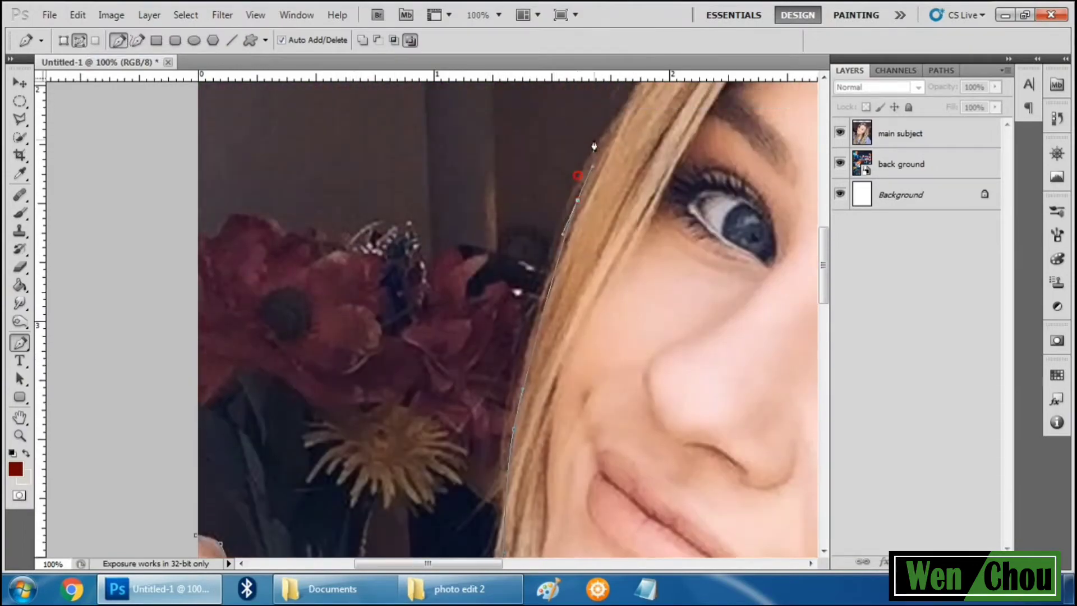
{"action": "left_click_drag", "start_coordinate": [687, 167], "coordinate": [705, 147]}
{"action": "scroll", "coordinate": [705, 147], "scroll_direction": "up", "scroll_amount": 5}
{"action": "scroll", "coordinate": [706, 147], "scroll_direction": "right", "scroll_amount": 8}
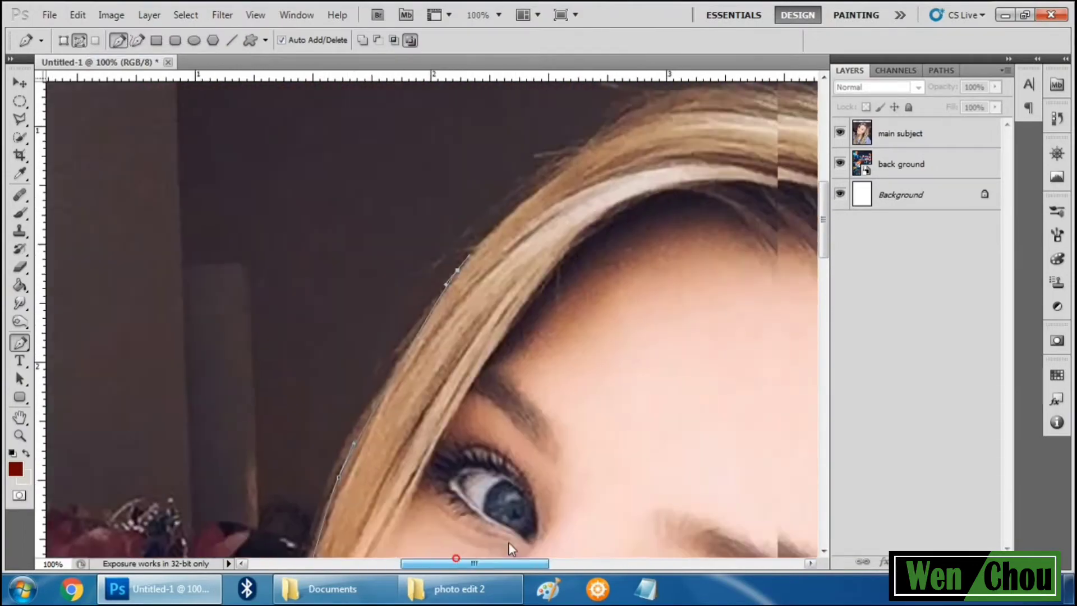
{"action": "left_click_drag", "start_coordinate": [511, 178], "coordinate": [596, 161]}
Continue the path over the crown of the head and down the outer edge of the hair on the far side.
{"action": "scroll", "coordinate": [705, 196], "scroll_direction": "right", "scroll_amount": 8}
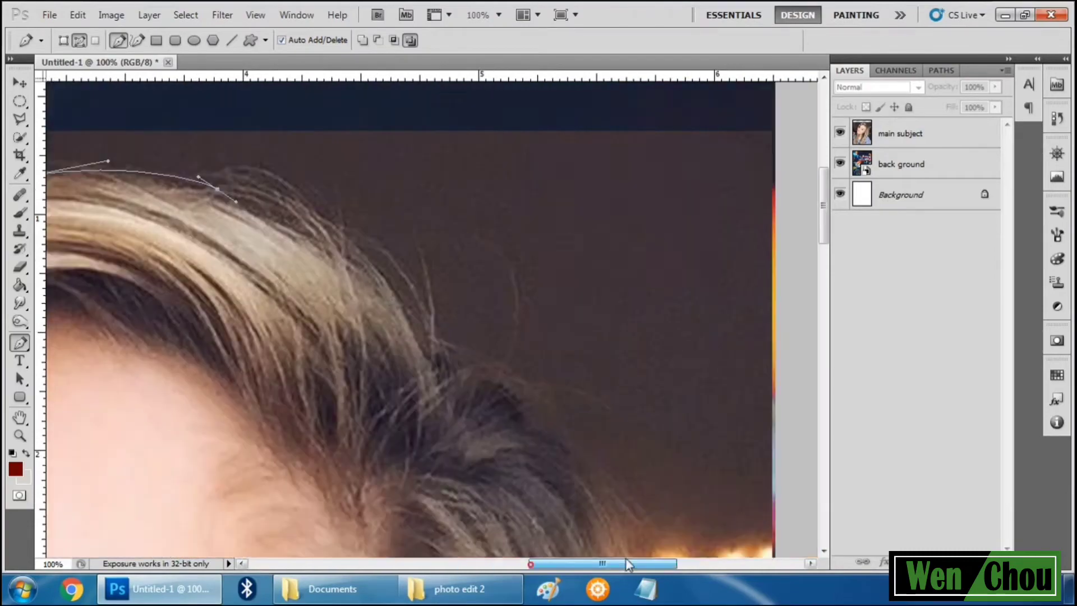
{"action": "scroll", "coordinate": [446, 313], "scroll_direction": "down", "scroll_amount": 1}
{"action": "left_click_drag", "start_coordinate": [414, 272], "coordinate": [445, 312]}
{"action": "scroll", "coordinate": [558, 289], "scroll_direction": "down", "scroll_amount": 2}
{"action": "left_click_drag", "start_coordinate": [565, 303], "coordinate": [595, 369]}
{"action": "scroll", "coordinate": [611, 352], "scroll_direction": "down", "scroll_amount": 3}
{"action": "scroll", "coordinate": [611, 352], "scroll_direction": "down", "scroll_amount": 10}
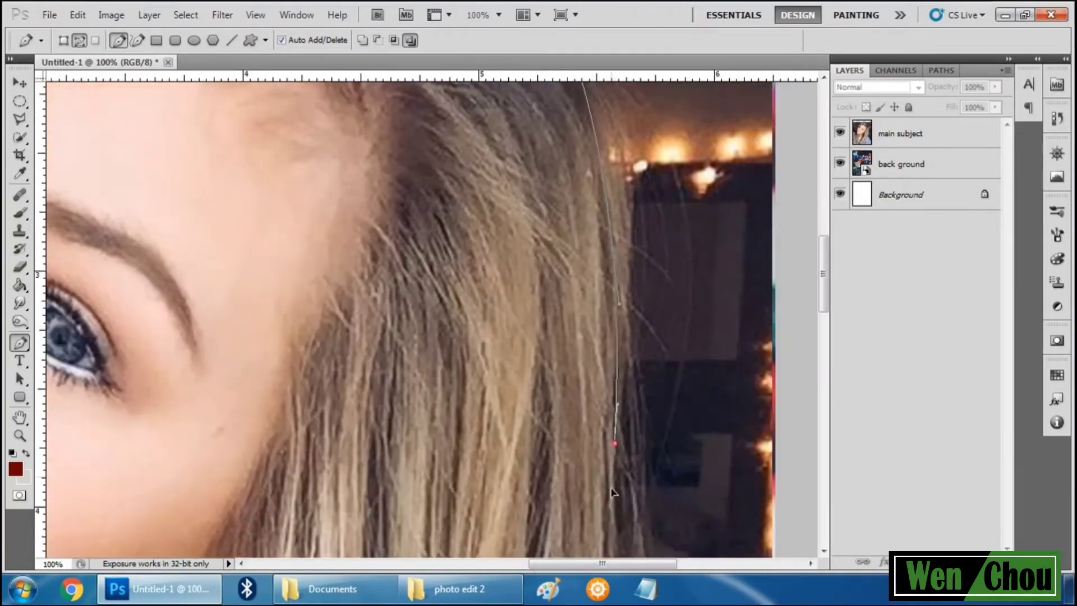
Trace the path around the lower outer hair ends to where the hair meets the shoulder.
{"action": "left_click", "coordinate": [606, 336]}
{"action": "scroll", "coordinate": [606, 336], "scroll_direction": "down", "scroll_amount": 5}
{"action": "left_click", "coordinate": [534, 407]}
{"action": "left_click", "coordinate": [461, 467]}
{"action": "scroll", "coordinate": [575, 459], "scroll_direction": "down", "scroll_amount": 2}
{"action": "scroll", "coordinate": [575, 459], "scroll_direction": "down", "scroll_amount": 2}
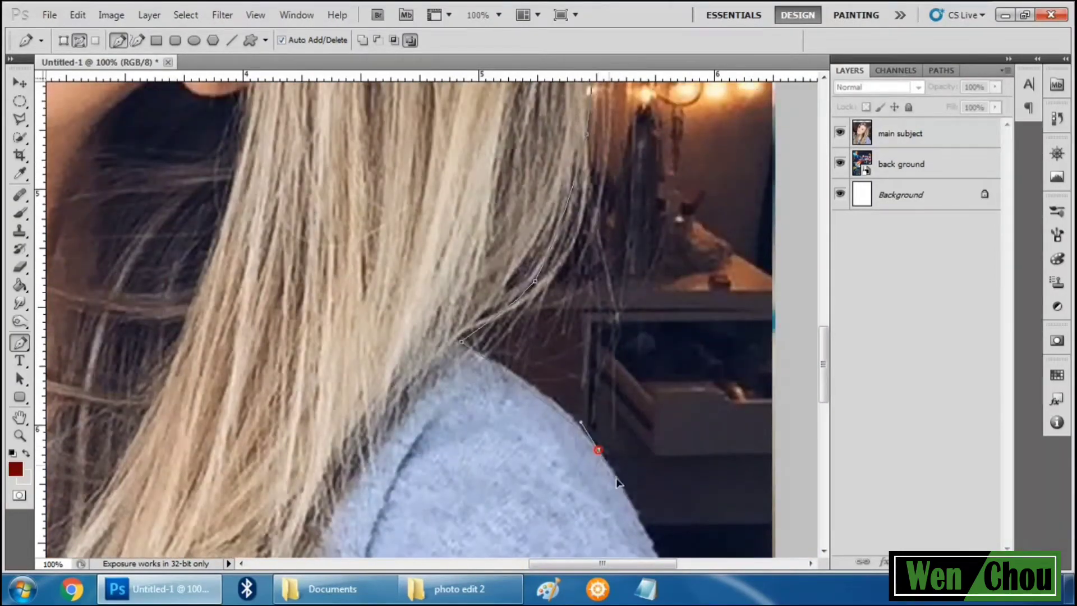
Follow the shoulder and upper sleeve with the path until it passes outside the right edge of the image.
{"action": "left_click_drag", "start_coordinate": [597, 458], "coordinate": [627, 512]}
{"action": "scroll", "coordinate": [627, 512], "scroll_direction": "down", "scroll_amount": 5}
{"action": "scroll", "coordinate": [672, 493], "scroll_direction": "down", "scroll_amount": 1}
{"action": "left_click", "coordinate": [676, 426]}
{"action": "left_click", "coordinate": [715, 478]}
{"action": "scroll", "coordinate": [726, 486], "scroll_direction": "down", "scroll_amount": 1}
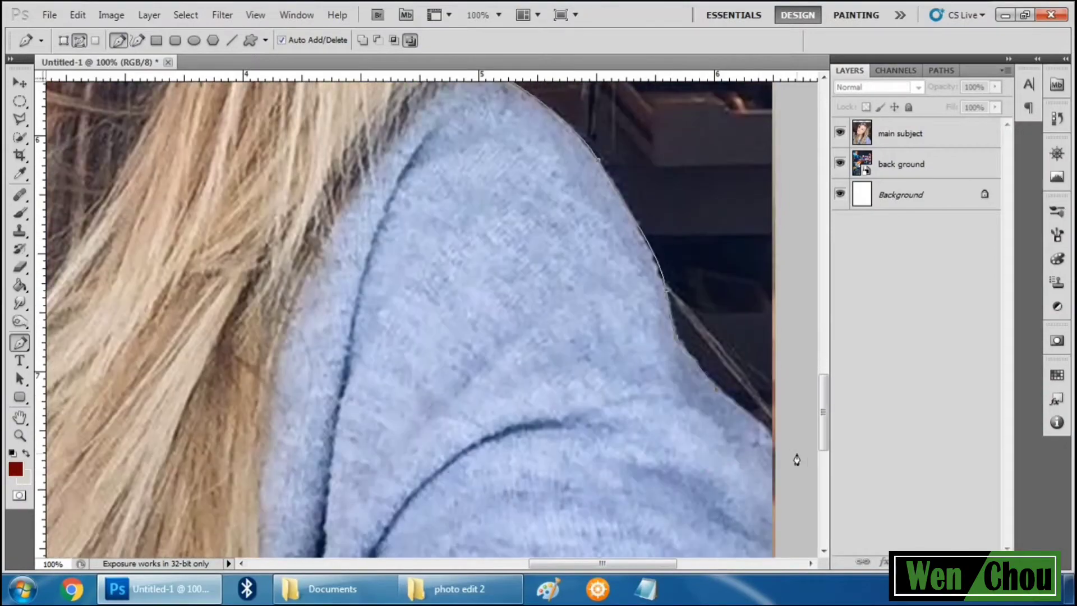
{"action": "left_click", "coordinate": [796, 458]}
Run the path outside the canvas around its lower right corner and along below the bottom edge to the left corner.
{"action": "scroll", "coordinate": [796, 463], "scroll_direction": "down", "scroll_amount": 4}
{"action": "left_click", "coordinate": [796, 466]}
{"action": "left_click_drag", "start_coordinate": [765, 513], "coordinate": [741, 519]}
{"action": "left_click_drag", "start_coordinate": [591, 562], "coordinate": [392, 566]}
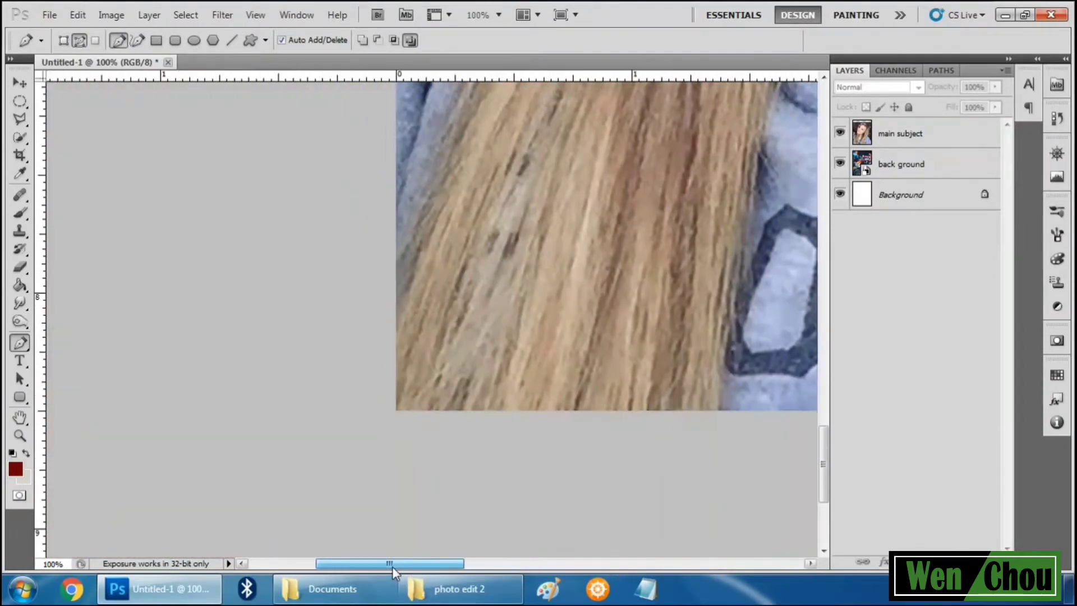
{"action": "left_click", "coordinate": [413, 493]}
{"action": "left_click_drag", "start_coordinate": [313, 427], "coordinate": [334, 353]}
Bring the path up outside the left edge of the image and close it at the starting anchor by the fist.
{"action": "scroll", "coordinate": [337, 311], "scroll_direction": "up", "scroll_amount": 2}
{"action": "scroll", "coordinate": [337, 312], "scroll_direction": "up", "scroll_amount": 6}
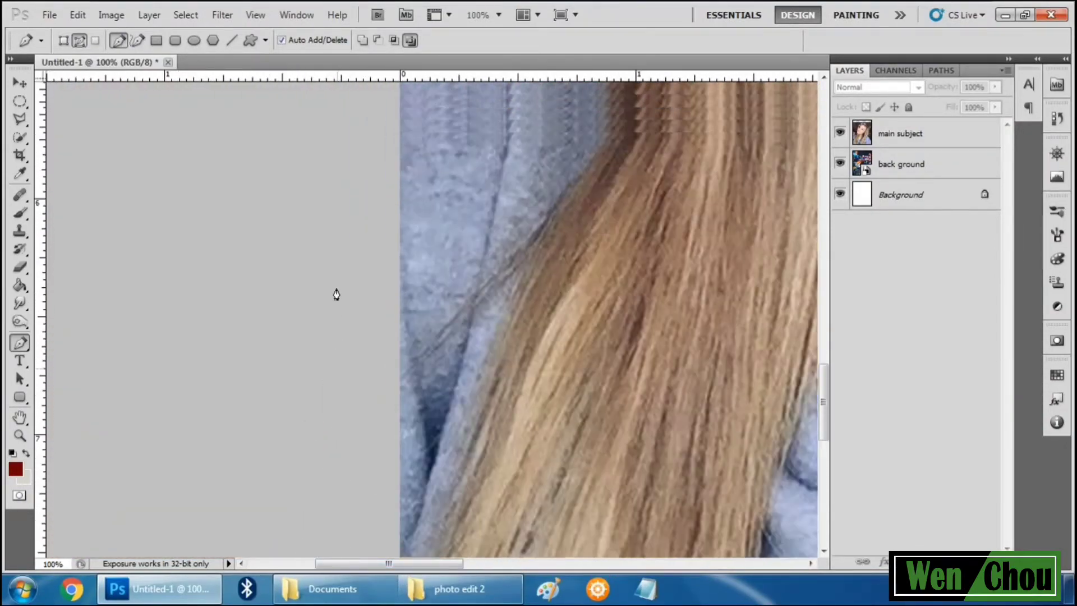
{"action": "left_click", "coordinate": [334, 294]}
{"action": "scroll", "coordinate": [334, 254], "scroll_direction": "up", "scroll_amount": 5}
{"action": "scroll", "coordinate": [334, 255], "scroll_direction": "up", "scroll_amount": 8}
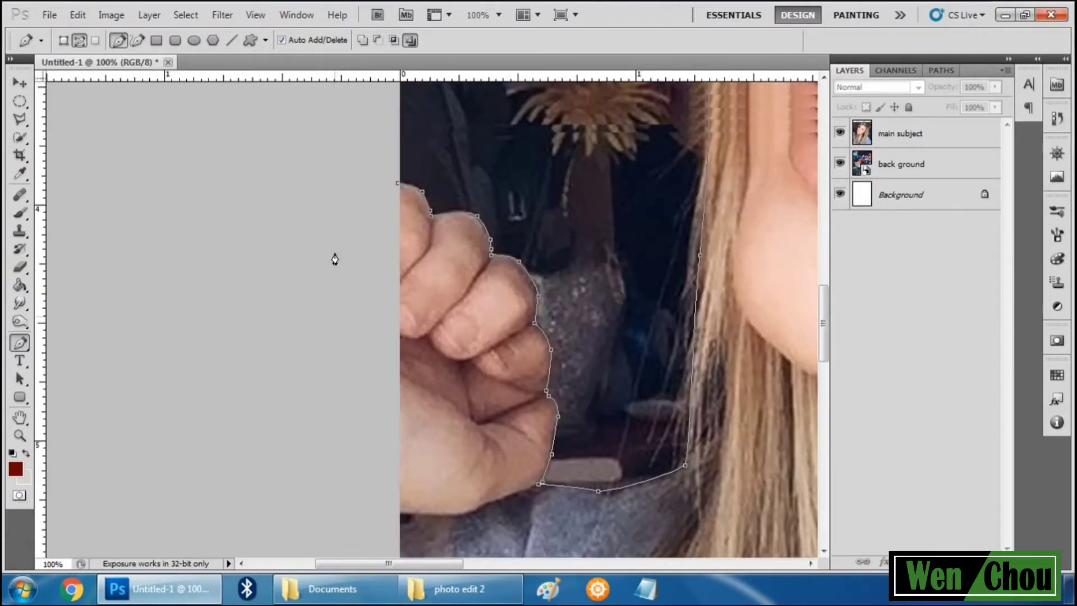
{"action": "left_click", "coordinate": [335, 253]}
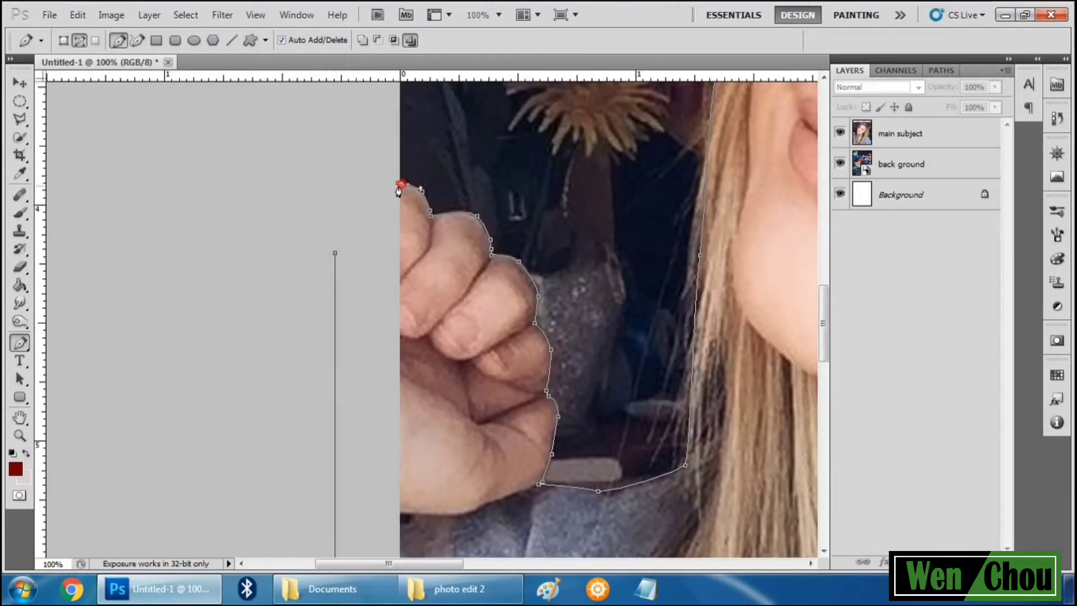
{"action": "left_click", "coordinate": [397, 184]}
Zoom out to view the entire canvas with the closed path around the subject.
{"action": "key", "text": "z"}
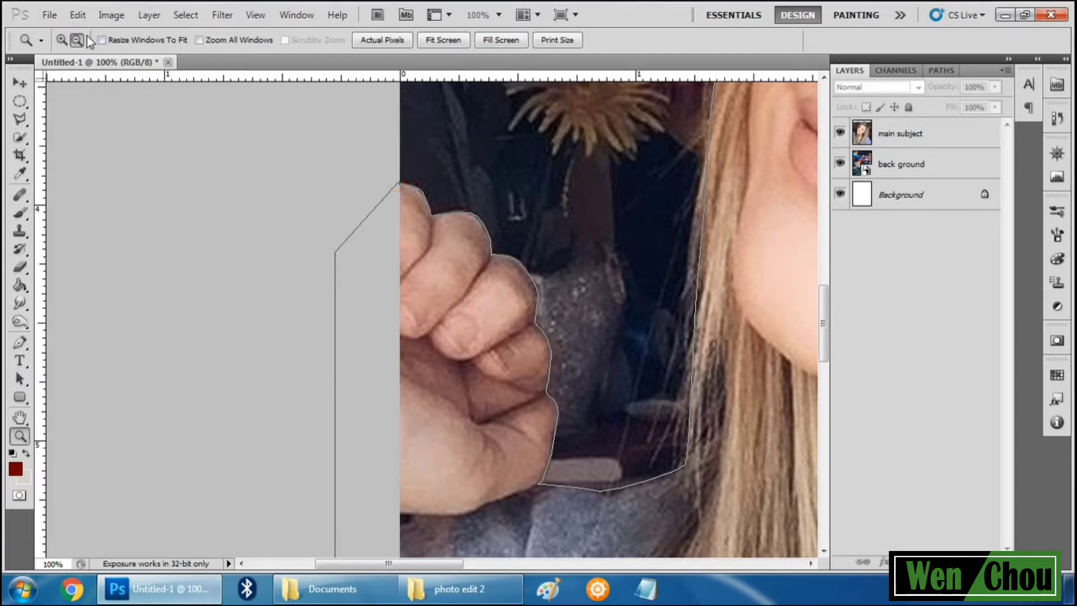
{"action": "left_click", "coordinate": [189, 245], "text": "alt"}
{"action": "left_click", "coordinate": [189, 245], "text": "alt"}
{"action": "left_click", "coordinate": [189, 245], "text": "alt"}
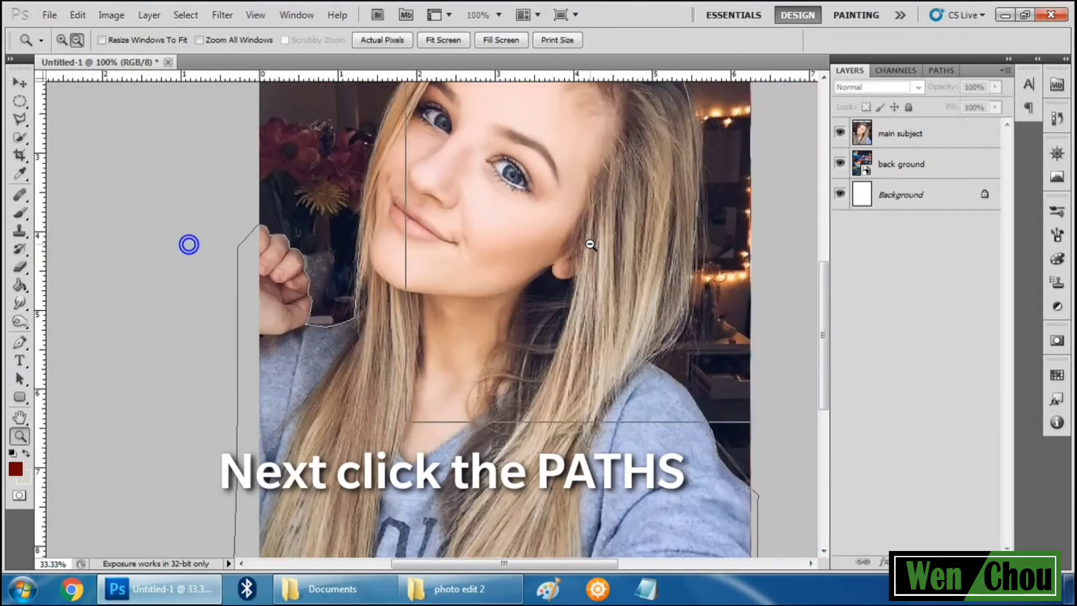
{"action": "left_click", "coordinate": [189, 245], "text": "alt"}
{"action": "left_click", "coordinate": [590, 245], "text": "alt"}
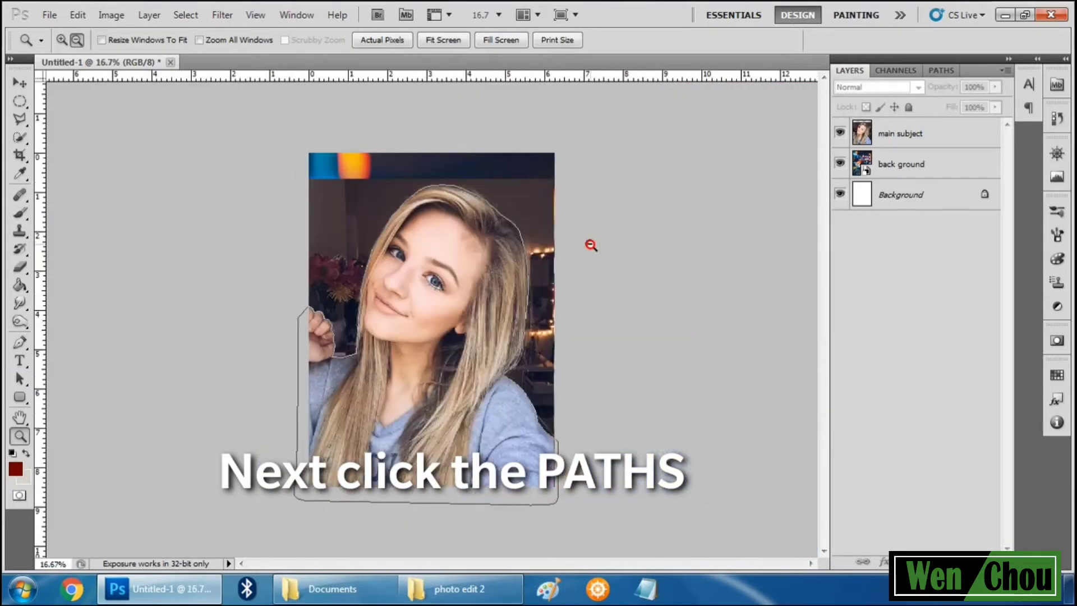
Load the closed path around the woman as a selection.
{"action": "left_click", "coordinate": [941, 70]}
{"action": "left_click", "coordinate": [849, 90], "text": "ctrl"}
{"action": "left_click", "coordinate": [848, 72]}
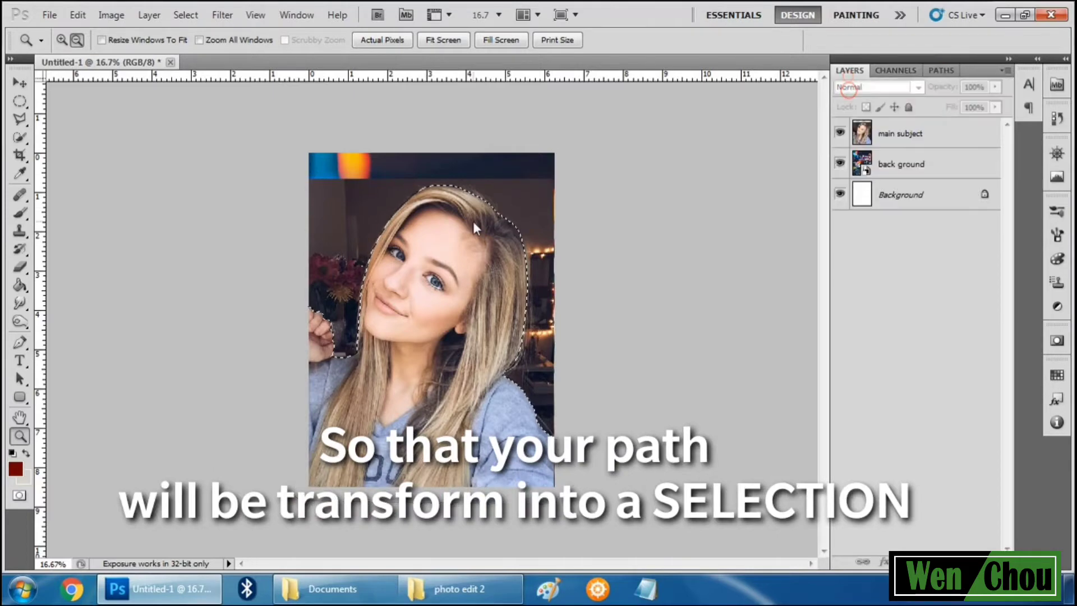
Feather the selection around the woman with a radius of 2 pixels.
{"action": "key", "text": "m"}
{"action": "right_click", "coordinate": [446, 231]}
{"action": "left_click", "coordinate": [489, 276]}
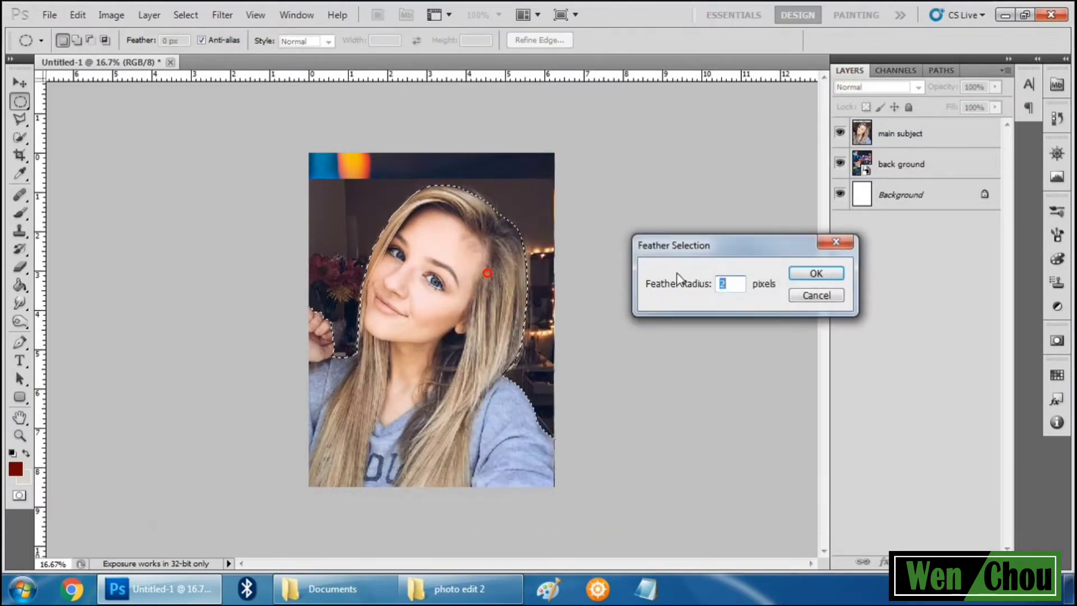
{"action": "left_click", "coordinate": [797, 276]}
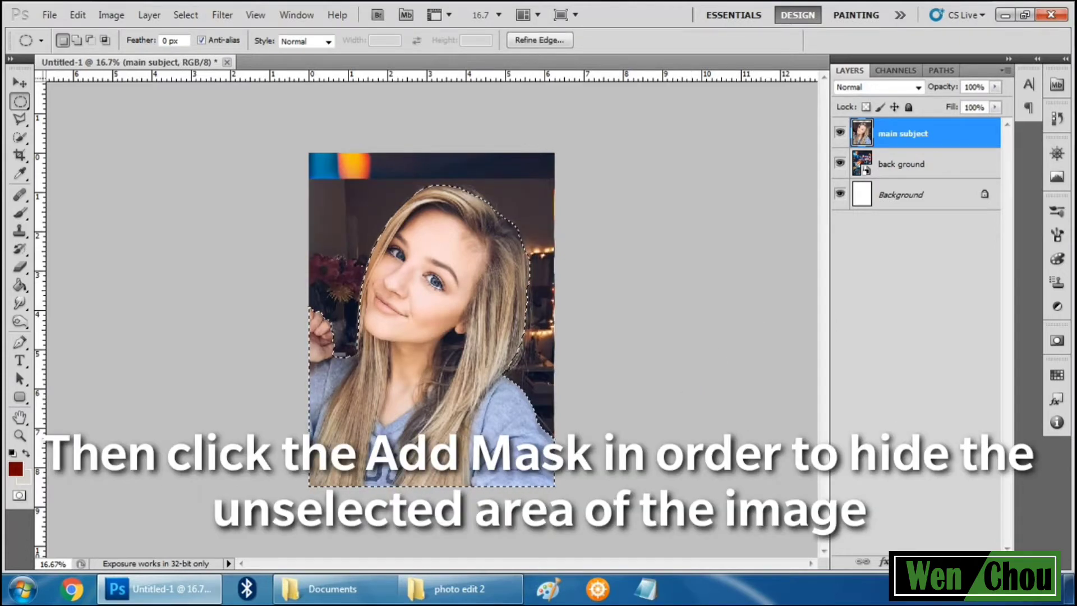
Add a layer mask to the main subject layer that hides everything outside the selection.
{"action": "left_click", "coordinate": [904, 561]}
{"action": "key", "text": "z"}
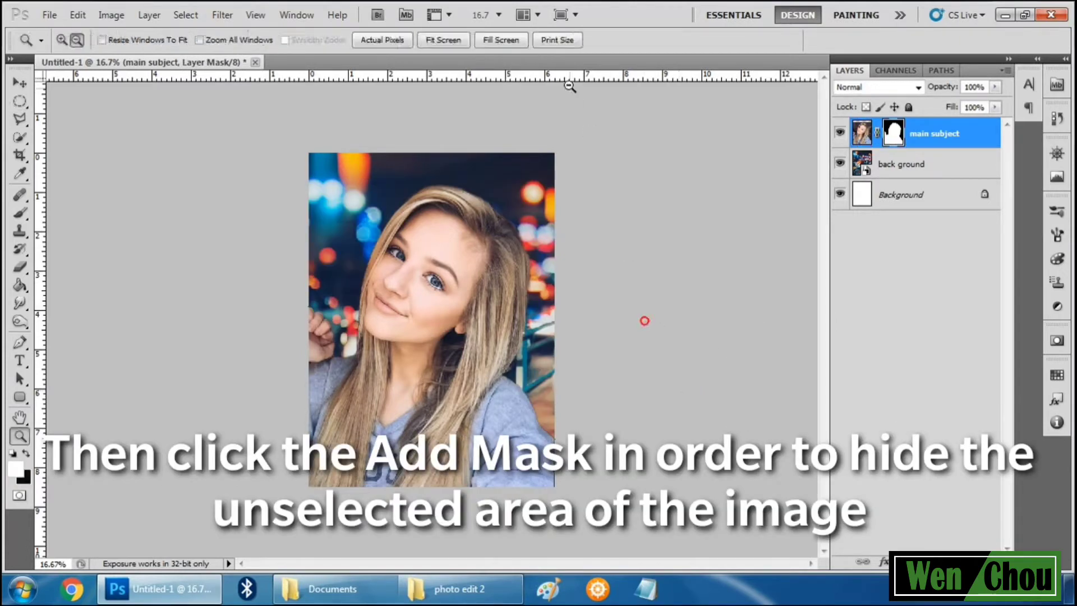
{"action": "left_click", "coordinate": [561, 40]}
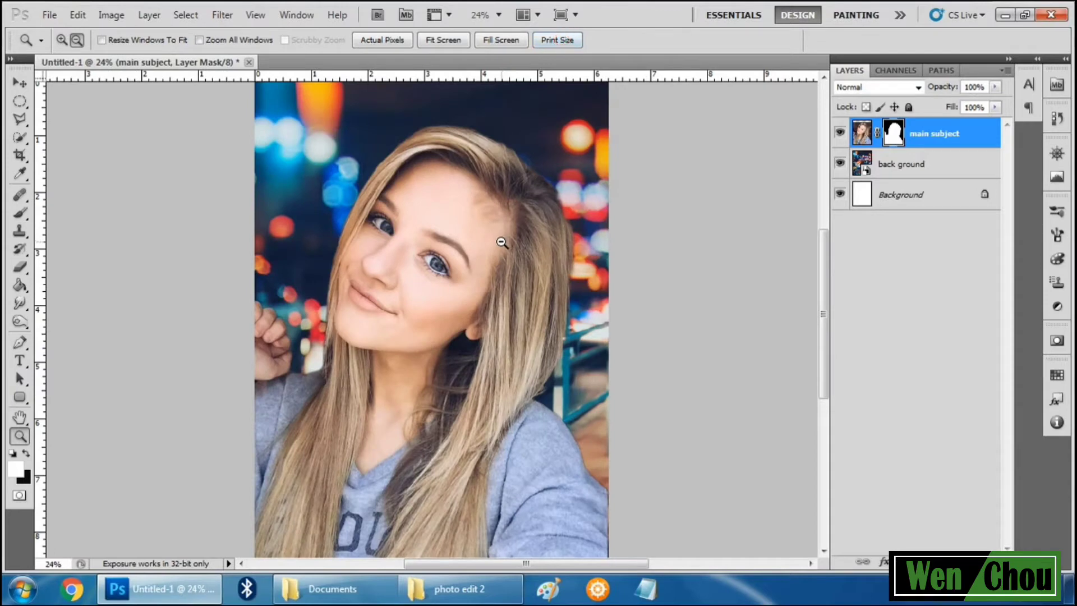
{"action": "scroll", "coordinate": [501, 242], "scroll_direction": "down", "scroll_amount": 2}
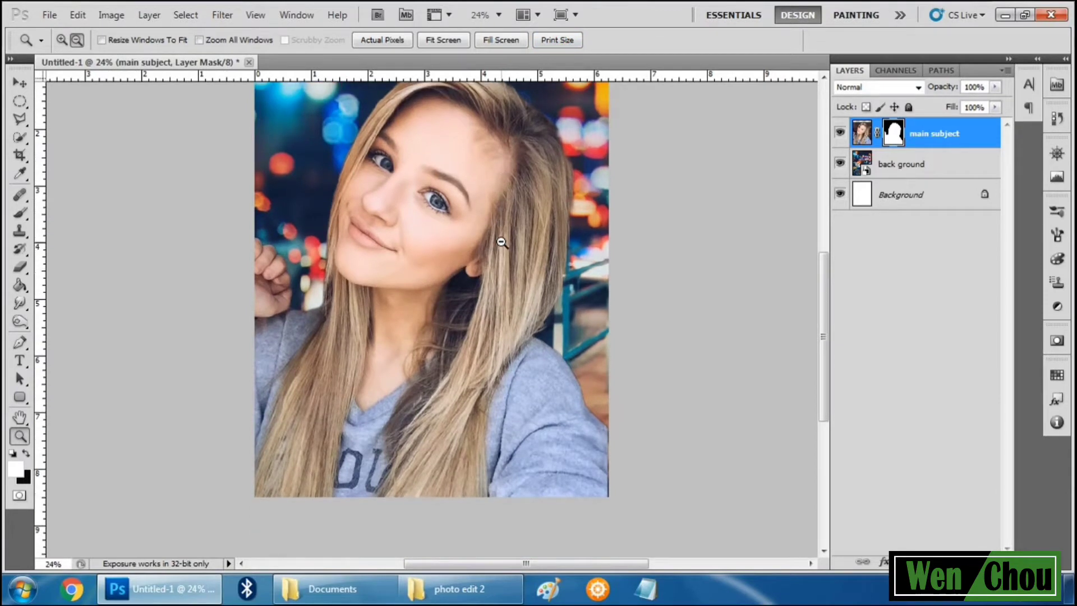
{"action": "scroll", "coordinate": [501, 242], "scroll_direction": "up", "scroll_amount": 8}
{"action": "scroll", "coordinate": [501, 242], "scroll_direction": "down", "scroll_amount": 7}
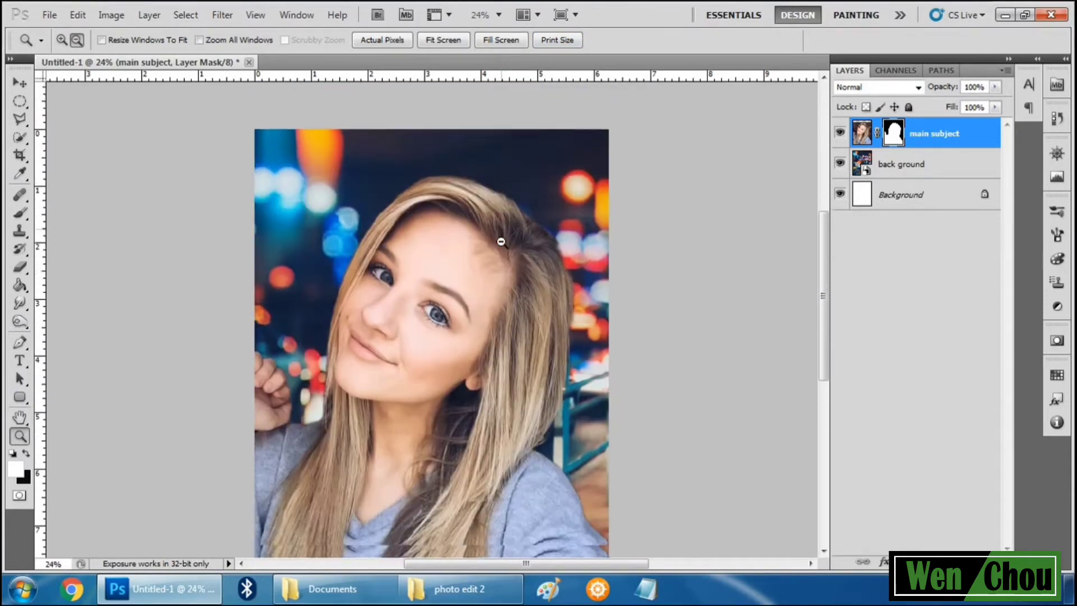
Create a new empty layer above the main subject layer for the lip colour.
{"action": "key", "text": "v"}
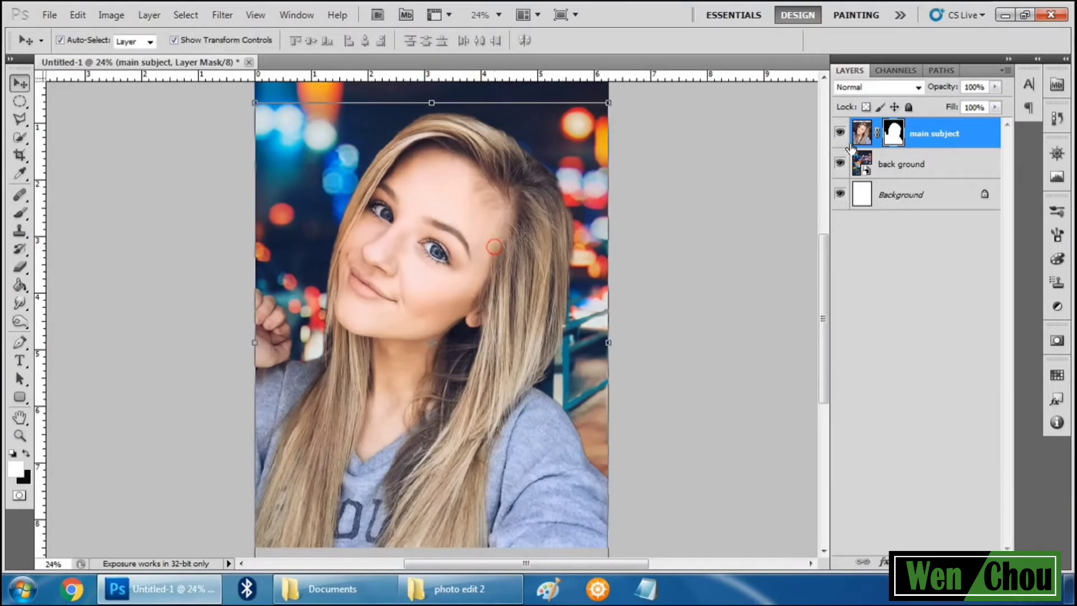
{"action": "key", "text": "z"}
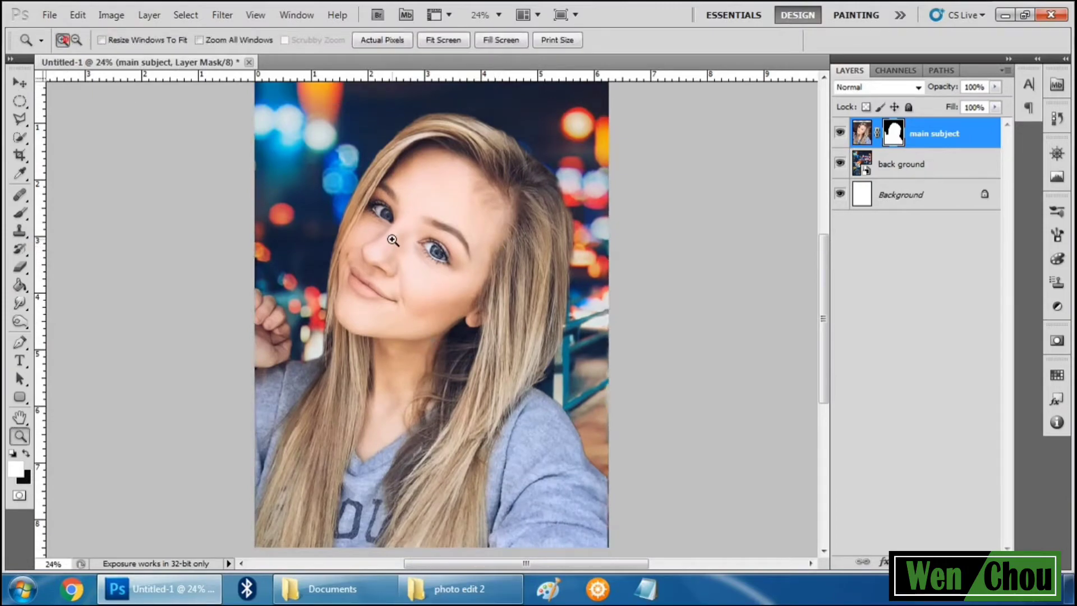
{"action": "left_click_drag", "start_coordinate": [392, 240], "coordinate": [396, 300]}
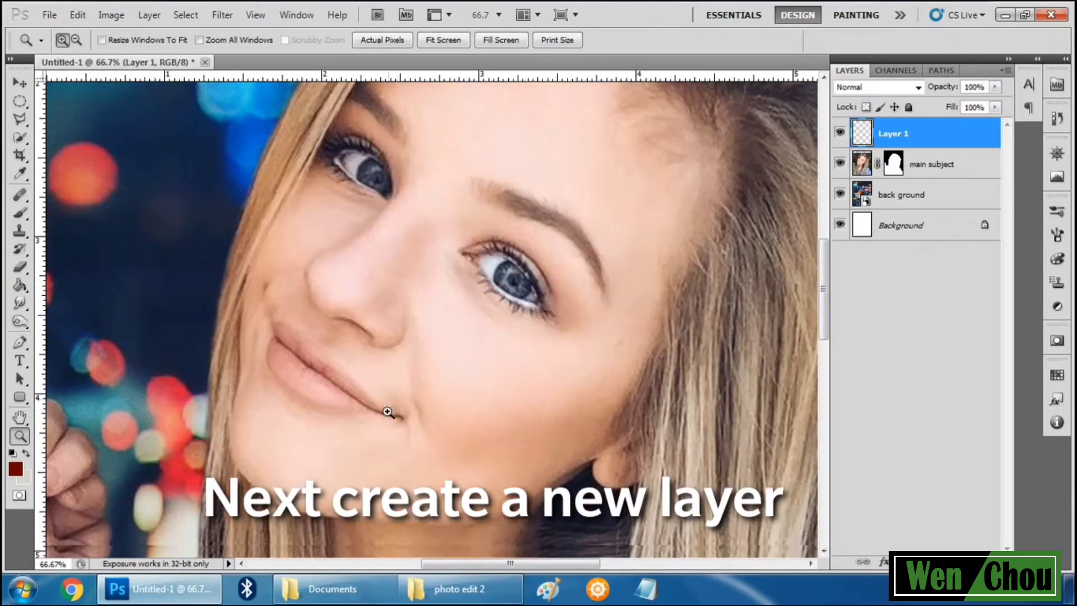
{"action": "left_click", "coordinate": [351, 389]}
{"action": "left_click", "coordinate": [314, 392]}
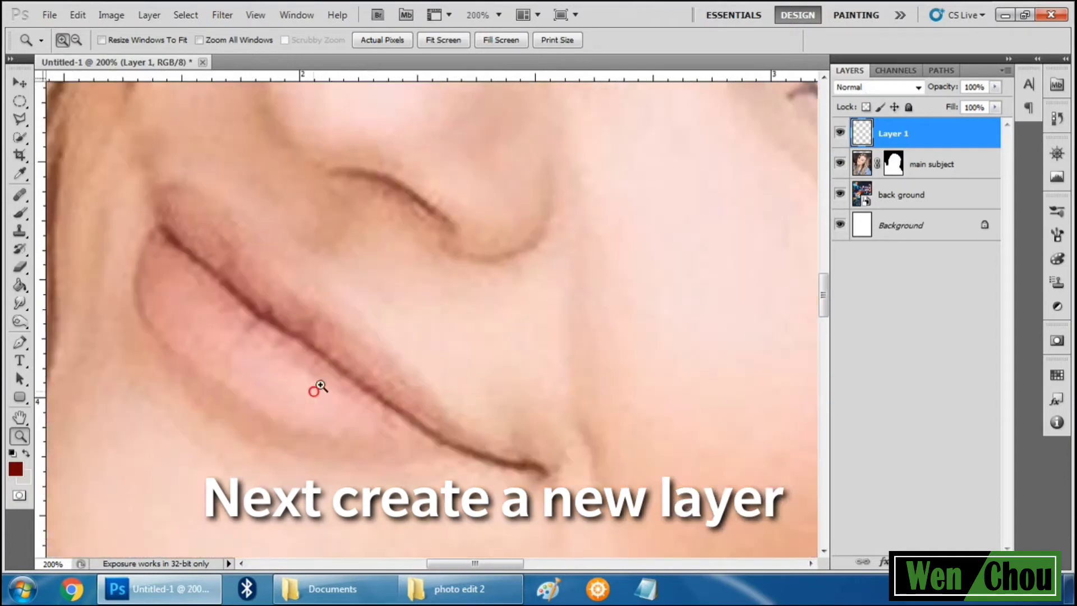
{"action": "key", "text": "b"}
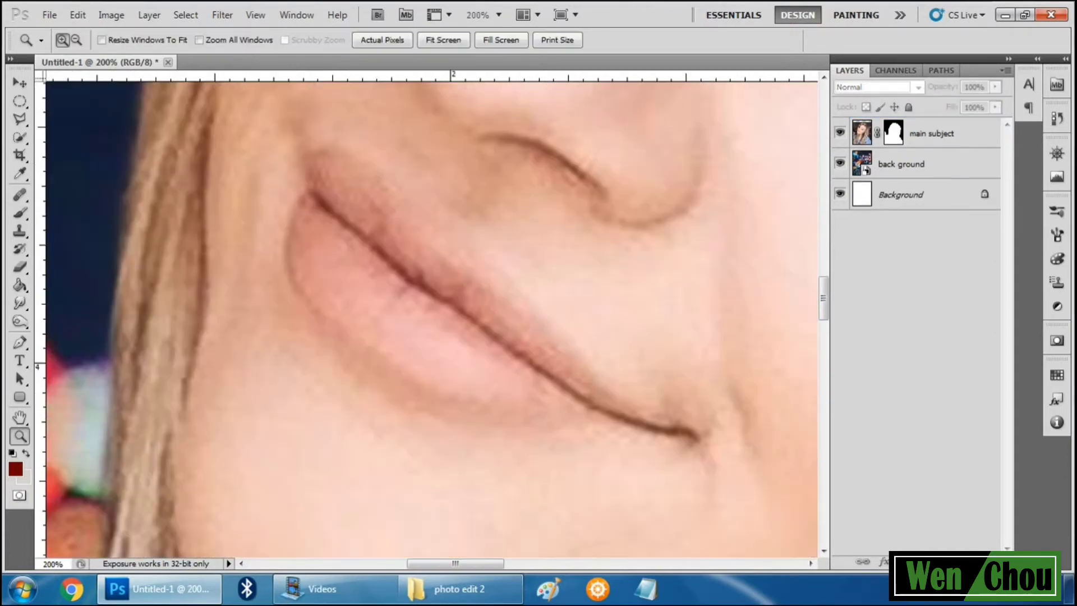
{"action": "key", "text": "ctrl+shift+alt+n"}
Paint the lower lip and most of the upper lip dark red on Layer 1 with a soft 25 px brush.
{"action": "key", "text": "b"}
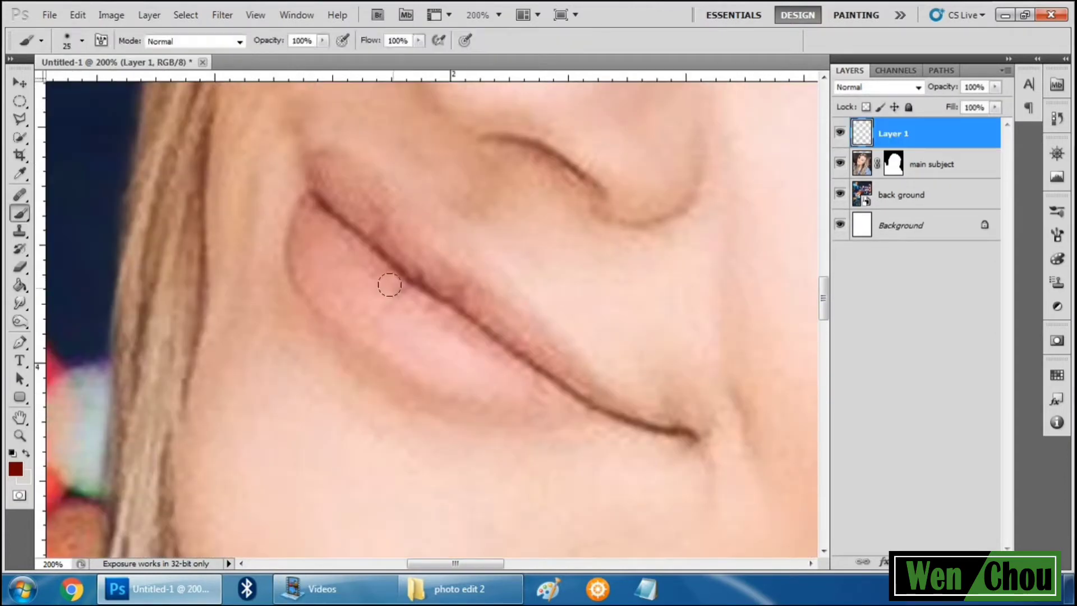
{"action": "mouse_move", "coordinate": [371, 286]}
{"action": "left_mouse_down"}
{"action": "mouse_move", "coordinate": [317, 224]}
{"action": "mouse_move", "coordinate": [324, 284]}
{"action": "mouse_move", "coordinate": [431, 351]}
{"action": "mouse_move", "coordinate": [528, 379]}
{"action": "mouse_move", "coordinate": [368, 279]}
{"action": "mouse_move", "coordinate": [410, 280]}
{"action": "mouse_move", "coordinate": [294, 234]}
{"action": "mouse_move", "coordinate": [368, 278]}
{"action": "left_mouse_up"}
{"action": "key", "text": "z"}
{"action": "left_click", "coordinate": [585, 413]}
{"action": "key", "text": "b"}
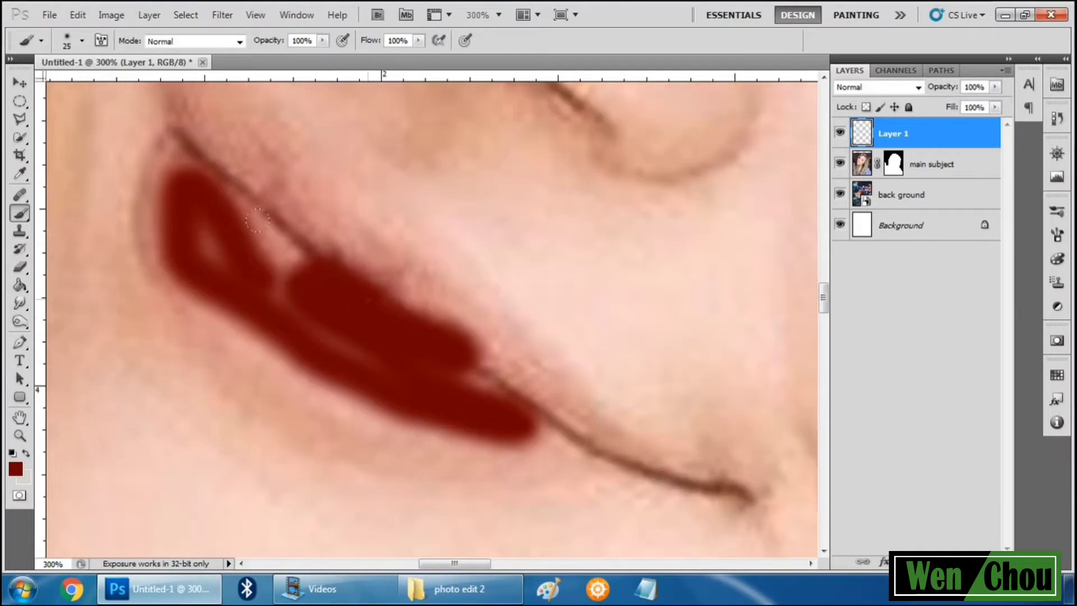
{"action": "mouse_move", "coordinate": [314, 263]}
{"action": "left_mouse_down"}
{"action": "mouse_move", "coordinate": [184, 146]}
{"action": "mouse_move", "coordinate": [474, 322]}
{"action": "left_mouse_up"}
{"action": "scroll", "coordinate": [281, 336], "scroll_direction": "up", "scroll_amount": 3}
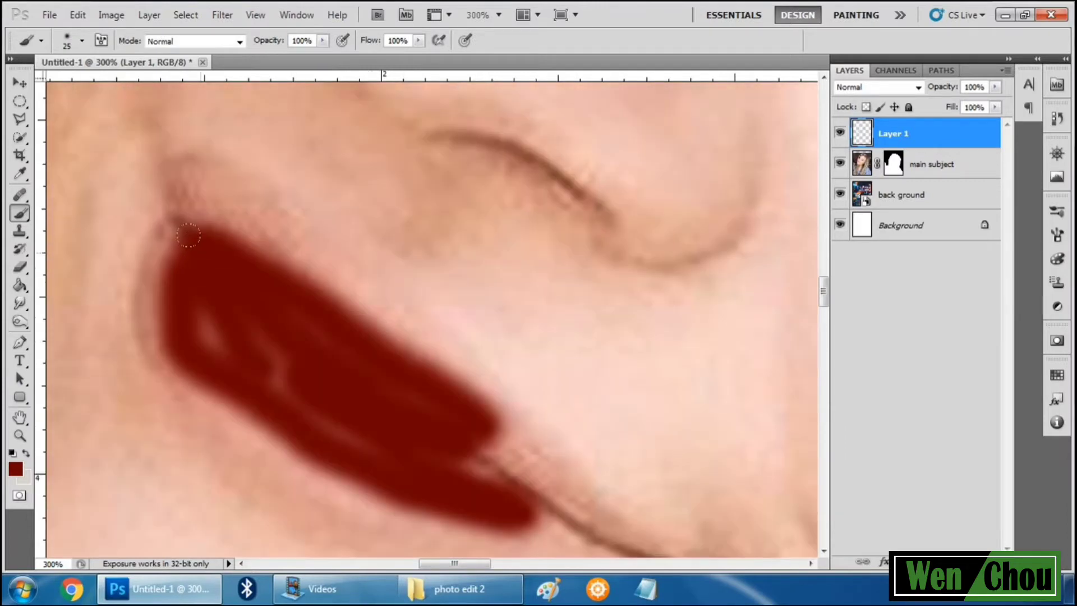
{"action": "mouse_move", "coordinate": [188, 235]}
{"action": "left_mouse_down"}
{"action": "mouse_move", "coordinate": [226, 238]}
{"action": "mouse_move", "coordinate": [247, 258]}
{"action": "left_mouse_up"}
{"action": "scroll", "coordinate": [236, 253], "scroll_direction": "down", "scroll_amount": 2}
{"action": "mouse_move", "coordinate": [191, 184]}
{"action": "left_mouse_down"}
{"action": "mouse_move", "coordinate": [162, 245]}
{"action": "mouse_move", "coordinate": [230, 297]}
{"action": "left_mouse_up"}
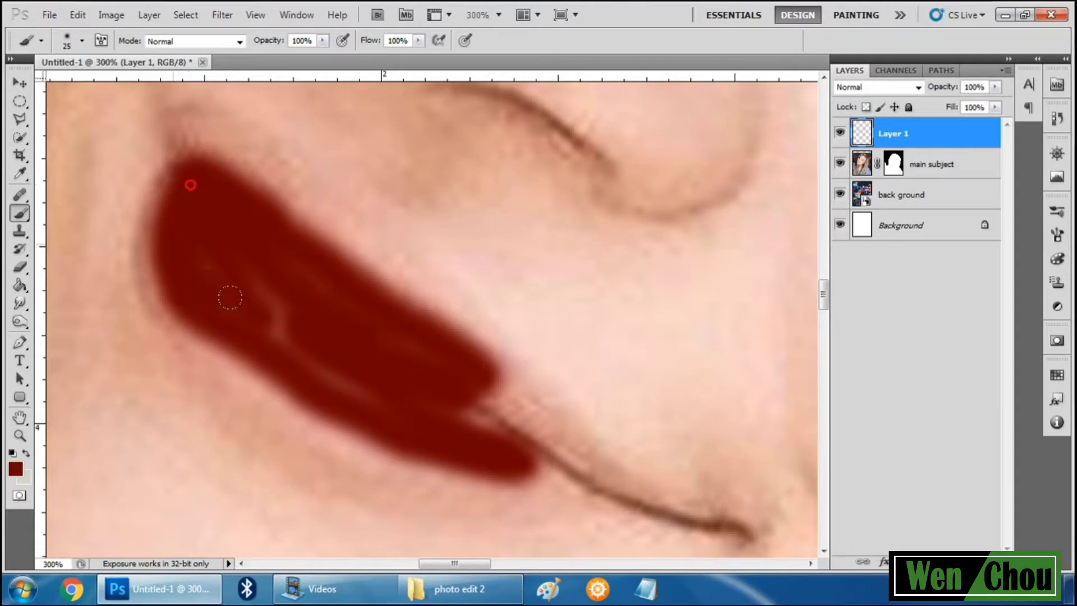
Try several blending modes on Layer 1 and settle on Multiply.
{"action": "left_click", "coordinate": [897, 87]}
{"action": "left_click", "coordinate": [883, 150]}
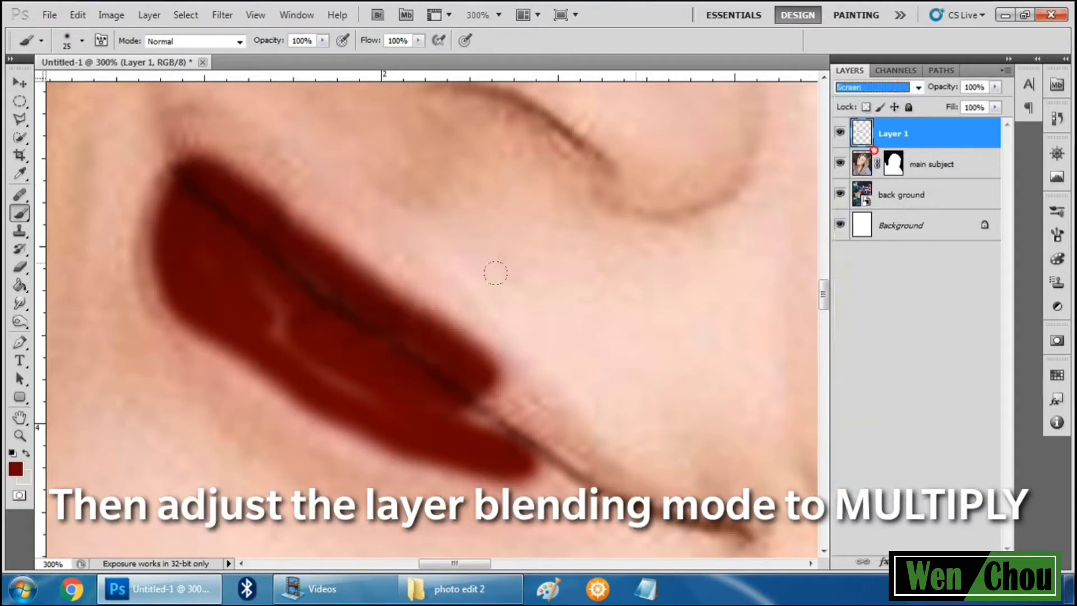
{"action": "key", "text": "Down"}
{"action": "key", "text": "Down"}
{"action": "key", "text": "Down"}
{"action": "key", "text": "Down"}
{"action": "key", "text": "Down"}
{"action": "key", "text": "Down"}
{"action": "key", "text": "Down"}
{"action": "key", "text": "Down"}
{"action": "key", "text": "Down"}
{"action": "key", "text": "Down"}
{"action": "left_click", "coordinate": [878, 88]}
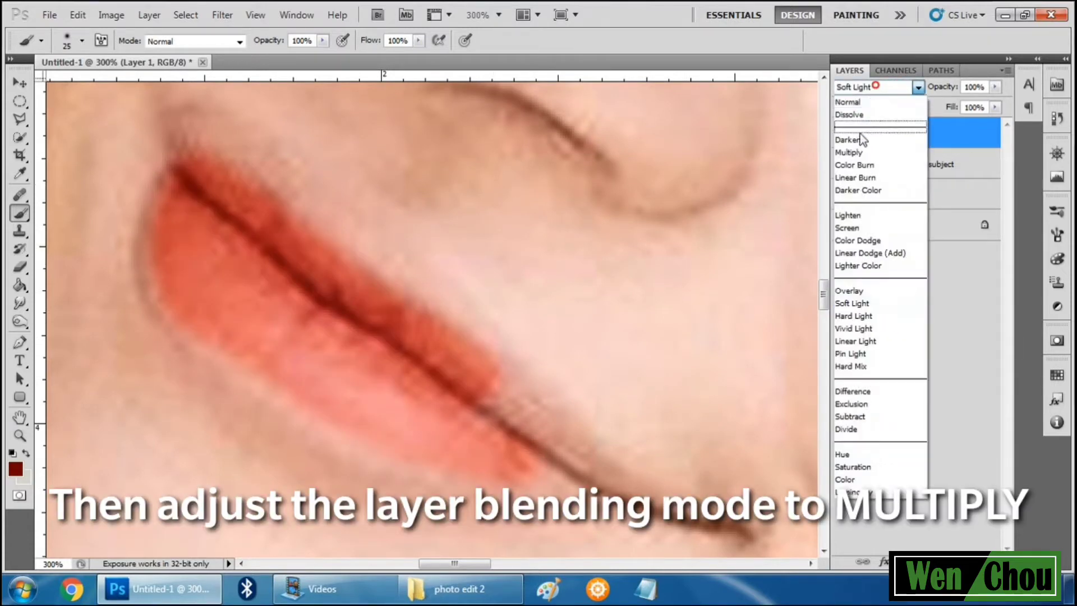
{"action": "left_click", "coordinate": [866, 149]}
Fill the remaining gaps in the lower lip's dark red paint and even out its lower edge.
{"action": "left_click_drag", "start_coordinate": [823, 301], "coordinate": [823, 315]}
{"action": "left_click_drag", "start_coordinate": [488, 251], "coordinate": [365, 209]}
{"action": "scroll", "coordinate": [365, 209], "scroll_direction": "up", "scroll_amount": 5}
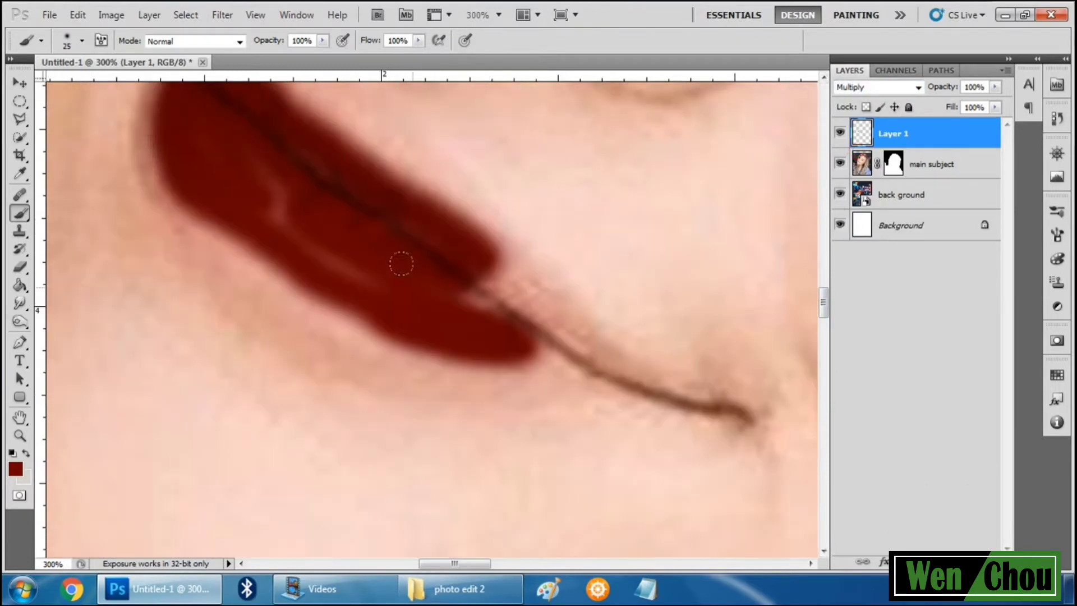
{"action": "mouse_move", "coordinate": [305, 276]}
{"action": "left_mouse_down"}
{"action": "mouse_move", "coordinate": [289, 295]}
{"action": "mouse_move", "coordinate": [366, 333]}
{"action": "mouse_move", "coordinate": [191, 231]}
{"action": "mouse_move", "coordinate": [230, 280]}
{"action": "mouse_move", "coordinate": [325, 336]}
{"action": "mouse_move", "coordinate": [432, 363]}
{"action": "left_mouse_up"}
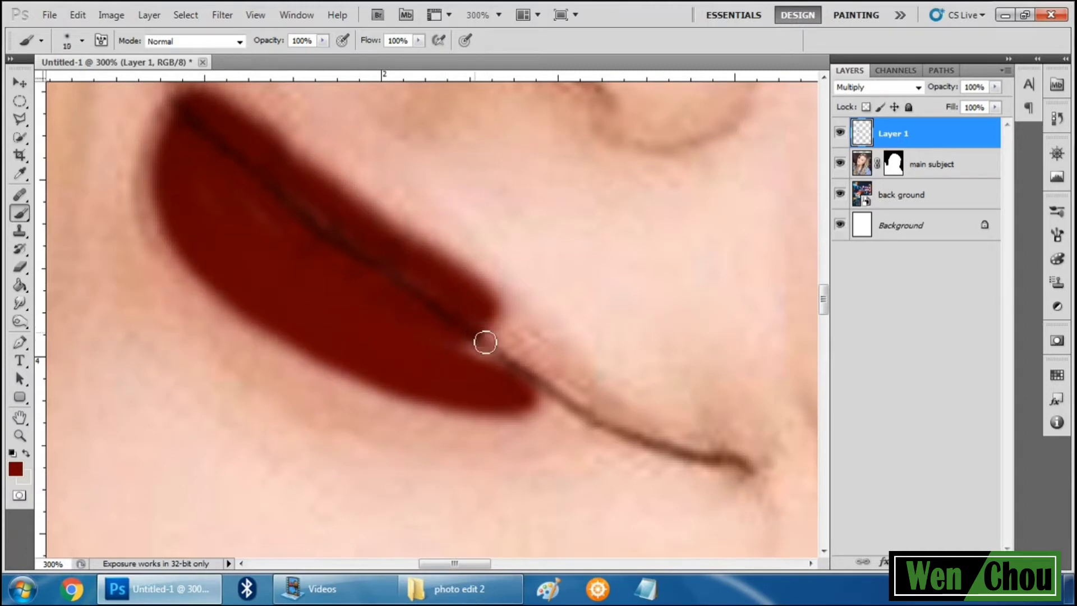
Extend the dark red paint on both lips to the mouth corner below the nostril, using brush sizes from 10 to 20 px.
{"action": "mouse_move", "coordinate": [485, 342]}
{"action": "left_mouse_down"}
{"action": "mouse_move", "coordinate": [507, 357]}
{"action": "mouse_move", "coordinate": [489, 323]}
{"action": "mouse_move", "coordinate": [468, 339]}
{"action": "mouse_move", "coordinate": [518, 364]}
{"action": "mouse_move", "coordinate": [482, 311]}
{"action": "mouse_move", "coordinate": [533, 360]}
{"action": "left_mouse_up"}
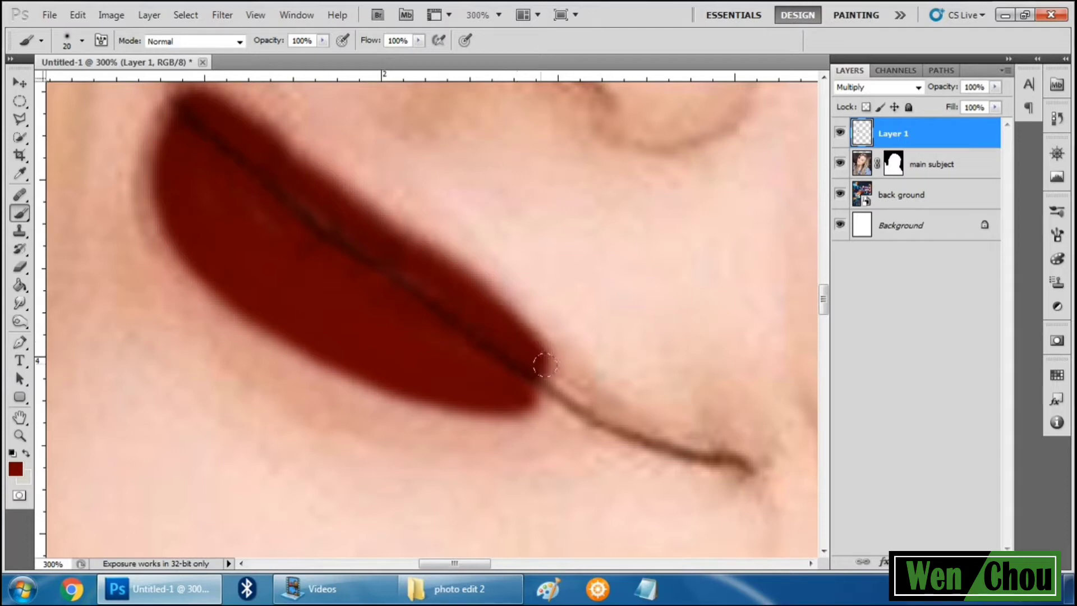
{"action": "key", "text": "bracketleft"}
{"action": "left_click_drag", "start_coordinate": [533, 401], "coordinate": [728, 463]}
{"action": "key", "text": "bracketright"}
{"action": "mouse_move", "coordinate": [532, 411]}
{"action": "left_mouse_down"}
{"action": "mouse_move", "coordinate": [527, 402]}
{"action": "mouse_move", "coordinate": [601, 423]}
{"action": "mouse_move", "coordinate": [581, 435]}
{"action": "left_mouse_up"}
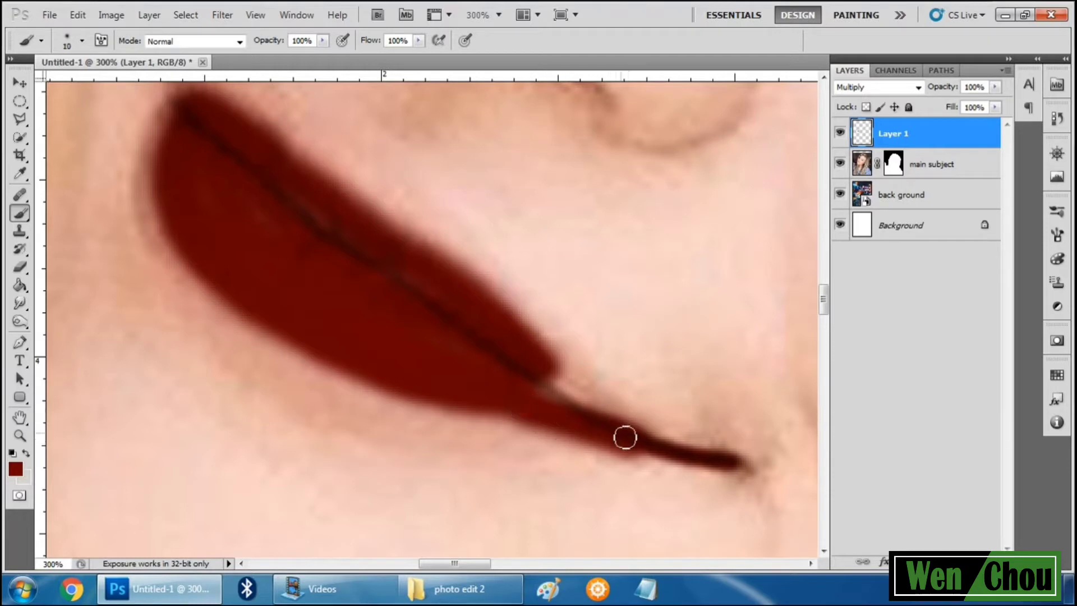
{"action": "left_click_drag", "start_coordinate": [665, 457], "coordinate": [714, 465]}
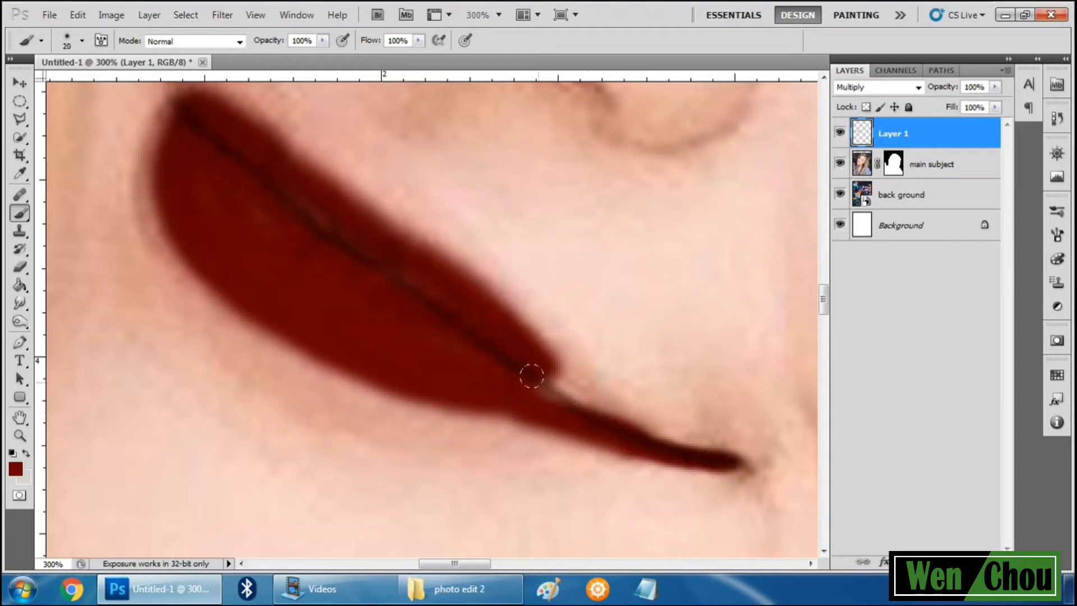
{"action": "left_click_drag", "start_coordinate": [531, 376], "coordinate": [594, 411]}
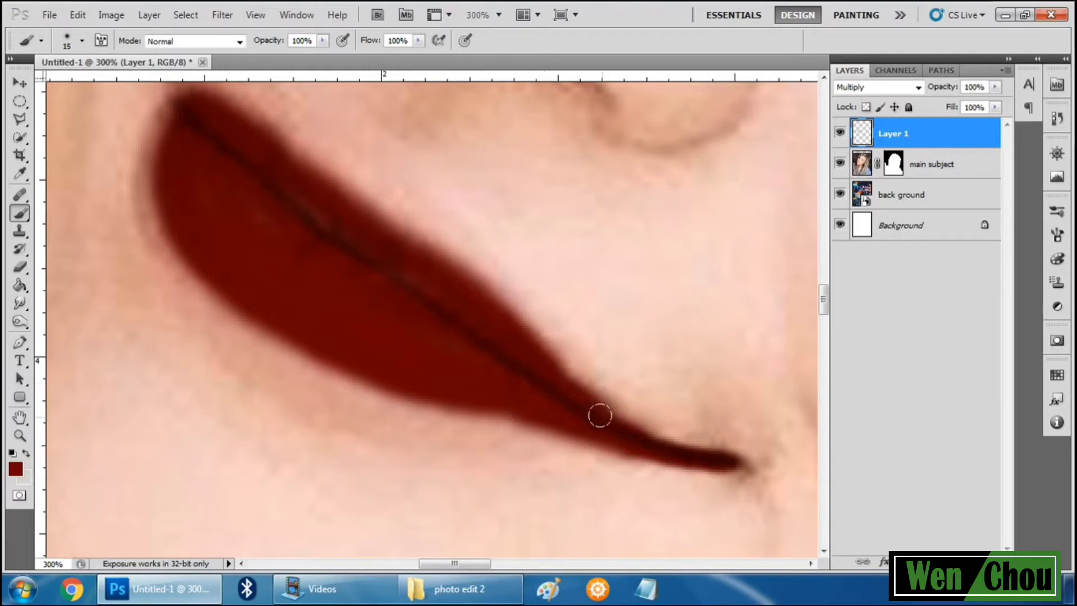
{"action": "left_click_drag", "start_coordinate": [514, 407], "coordinate": [614, 429]}
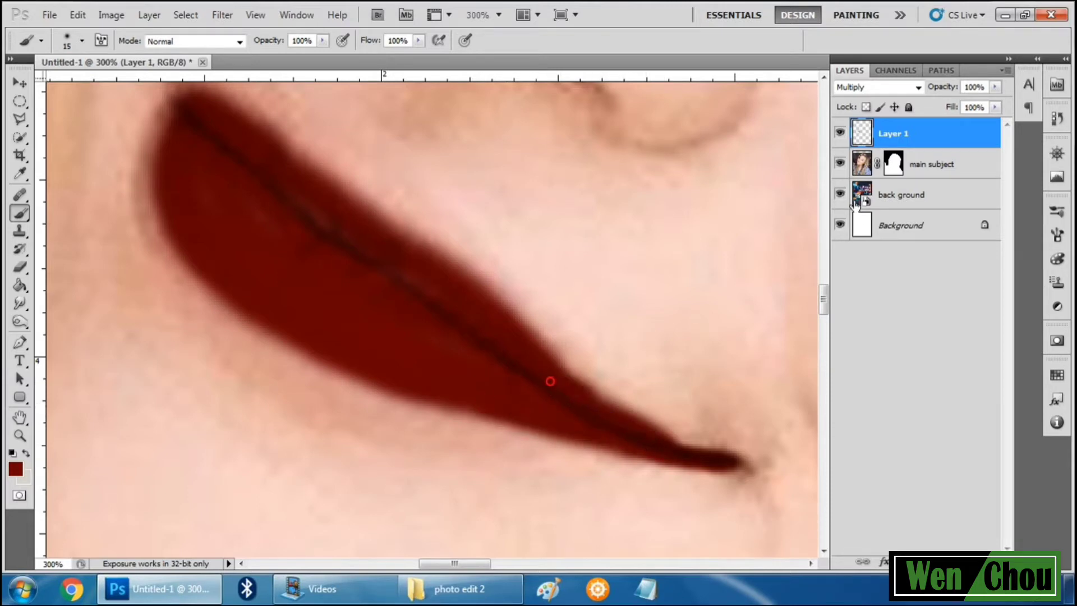
Lower the opacity of Layer 1 with the lip colour to 37%.
{"action": "left_click_drag", "start_coordinate": [916, 100], "coordinate": [899, 106]}
{"action": "key", "text": "z"}
{"action": "scroll", "coordinate": [564, 112], "scroll_direction": "up", "scroll_amount": 3}
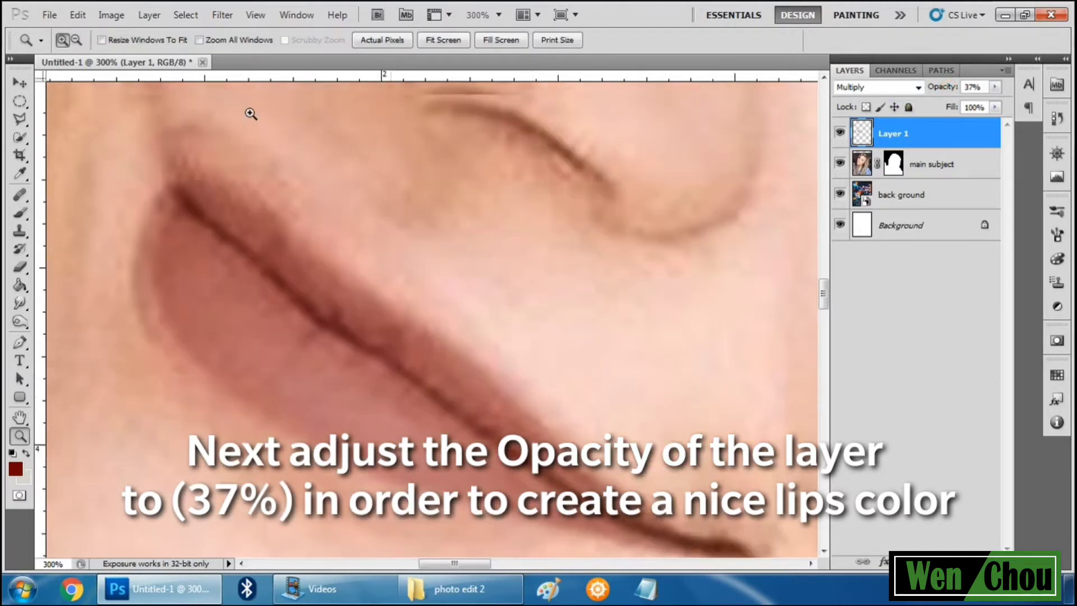
Compare the face with and without the lip colour by hiding and showing Layer 1.
{"action": "left_click", "coordinate": [344, 366], "text": "alt"}
{"action": "left_click", "coordinate": [344, 366], "text": "alt"}
{"action": "left_click", "coordinate": [343, 366], "text": "alt"}
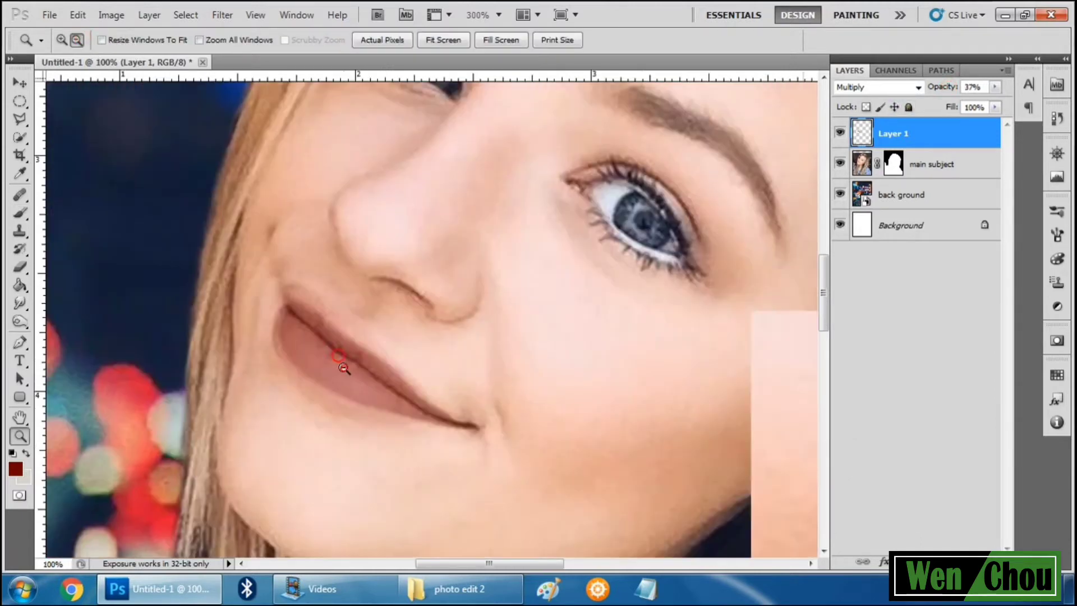
{"action": "left_click", "coordinate": [343, 366], "text": "alt"}
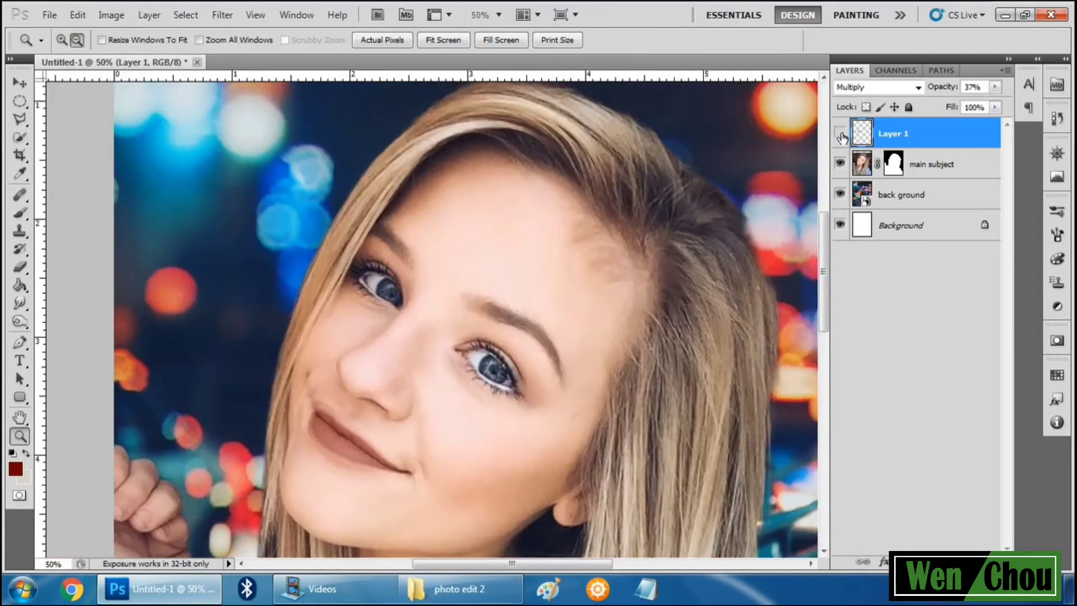
{"action": "left_click", "coordinate": [841, 134]}
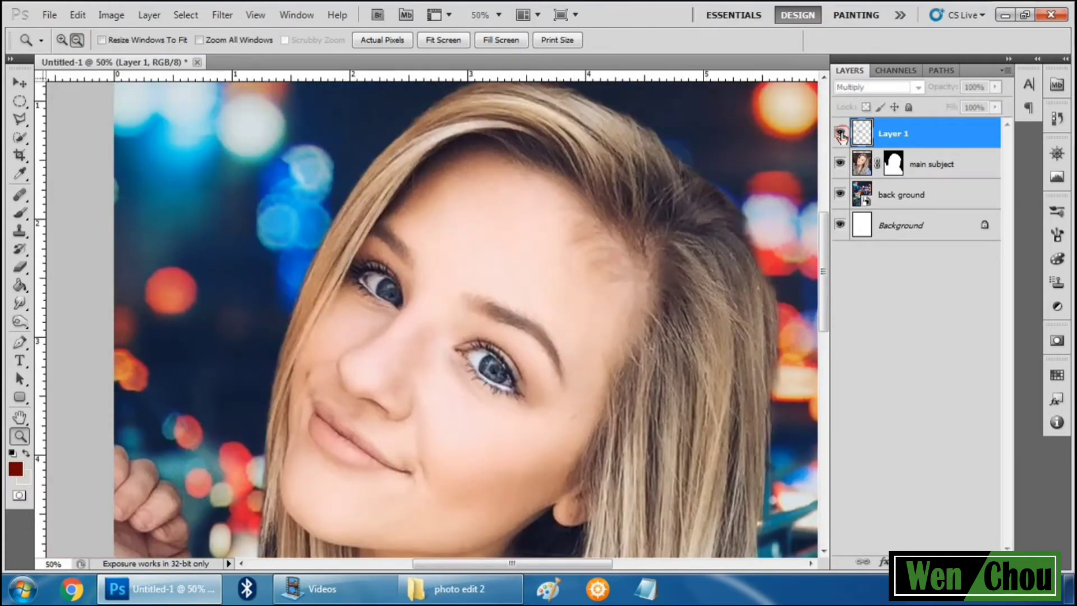
{"action": "left_click", "coordinate": [840, 135]}
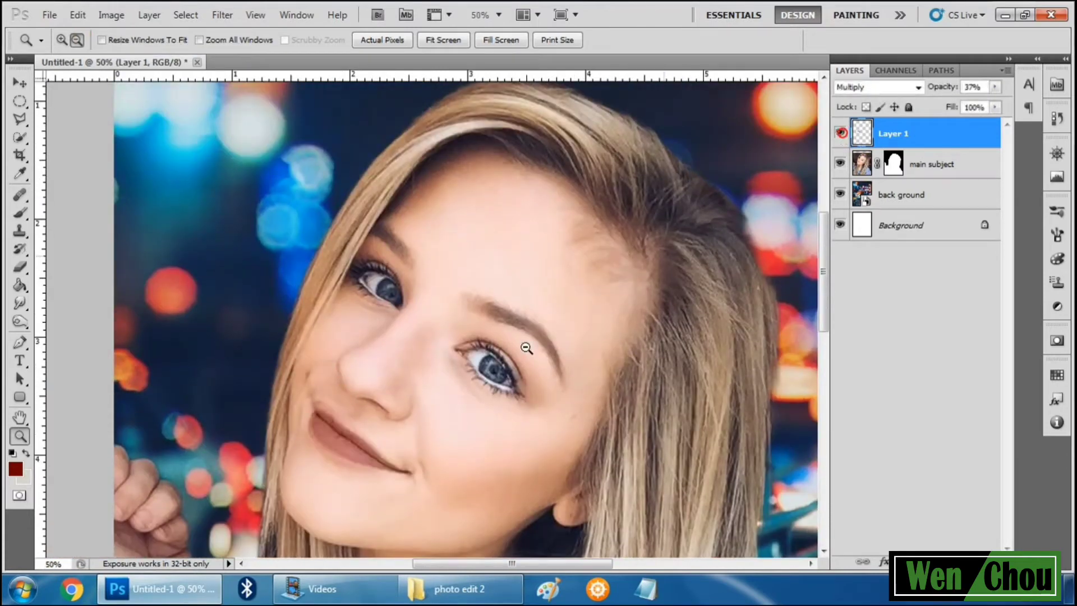
Touch up the lip colour along the outer edge of the lower lip and the upper lip with a 20 to 25 px brush.
{"action": "left_click", "coordinate": [60, 40]}
{"action": "left_click", "coordinate": [337, 440]}
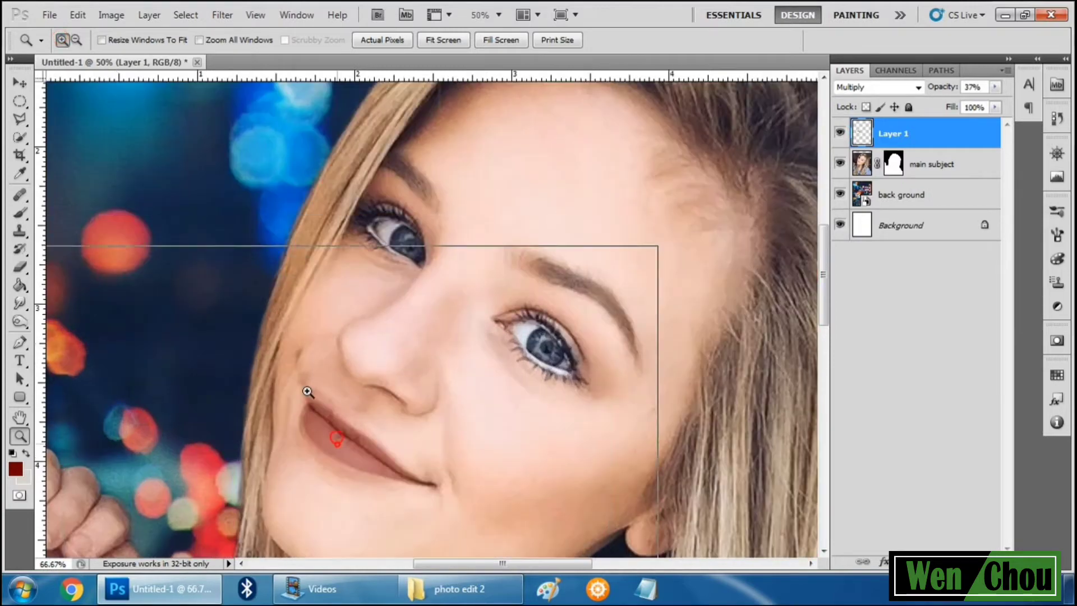
{"action": "left_click", "coordinate": [324, 388]}
{"action": "scroll", "coordinate": [356, 312], "scroll_direction": "down", "scroll_amount": 2}
{"action": "left_click", "coordinate": [356, 312]}
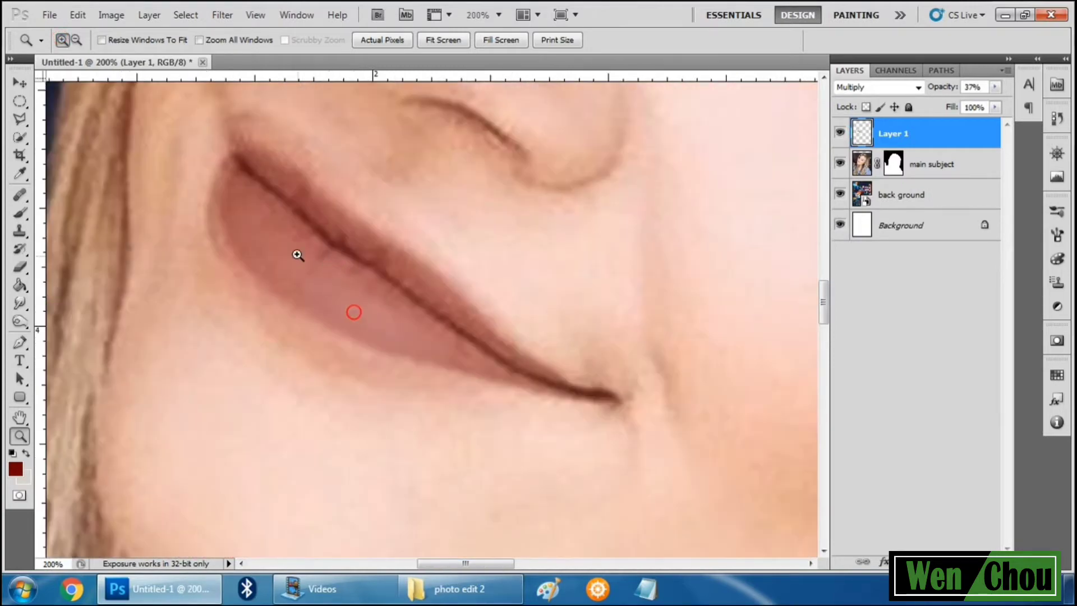
{"action": "key", "text": "b"}
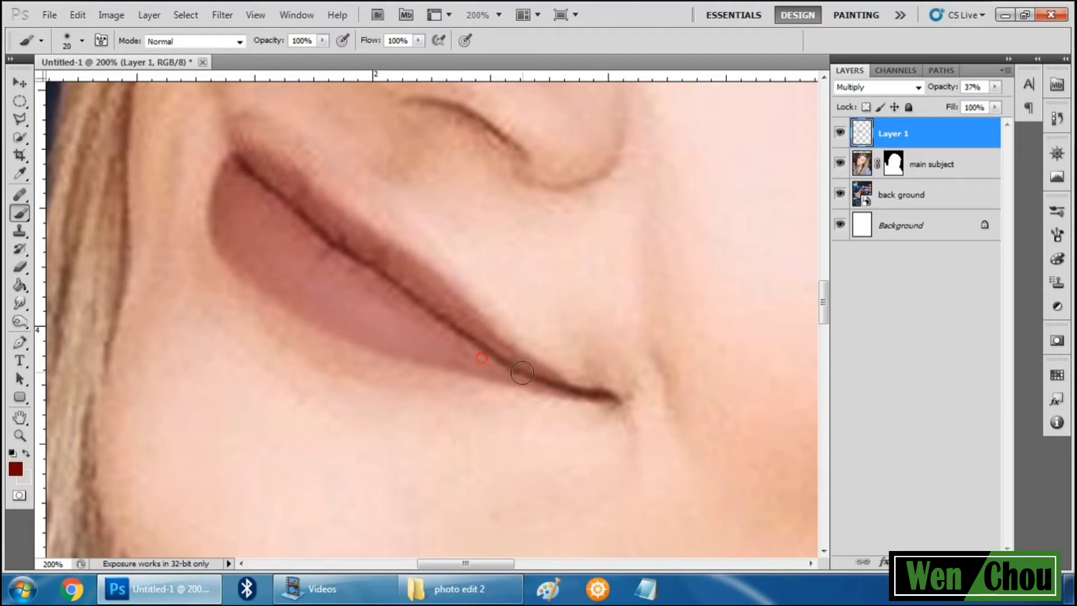
{"action": "scroll", "coordinate": [278, 312], "scroll_direction": "up", "scroll_amount": 3}
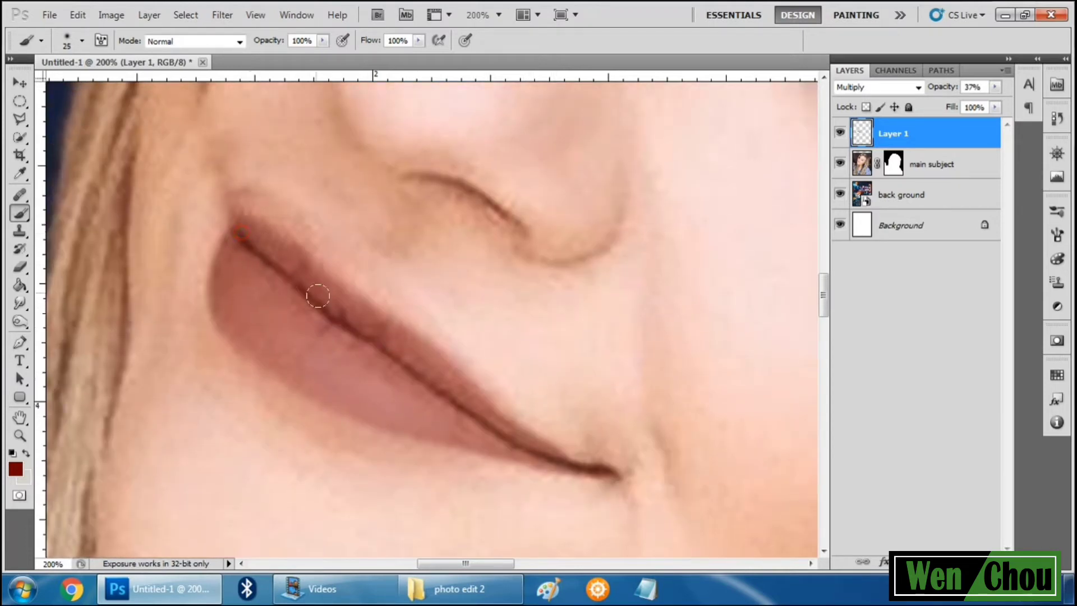
{"action": "key", "text": "z"}
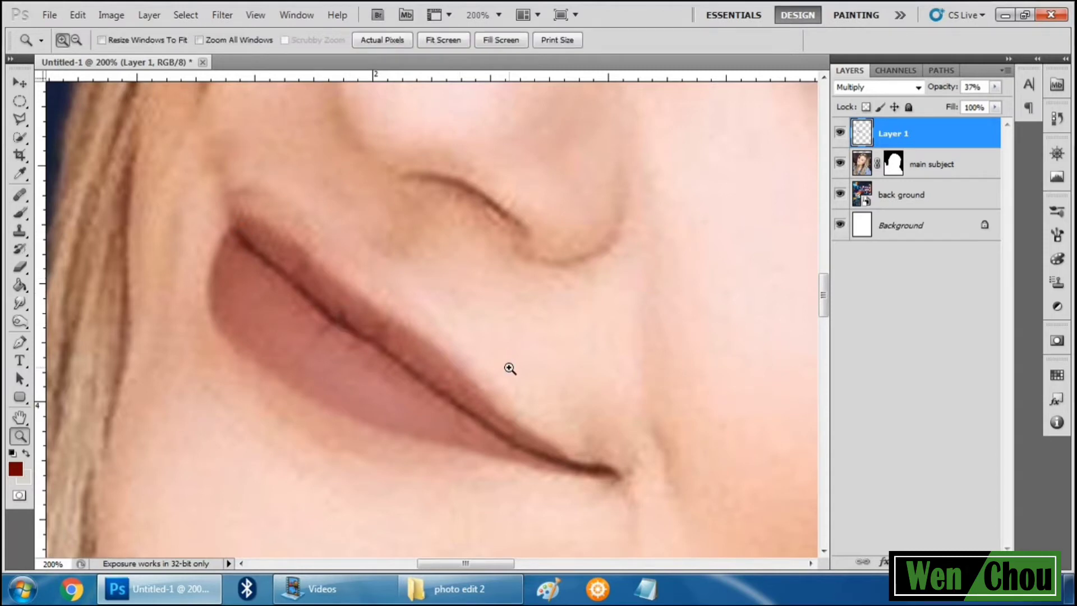
Erase excess lip colour along the lower lip's edge near the mouth corner with a 20 px eraser at 31% opacity.
{"action": "key", "text": "e"}
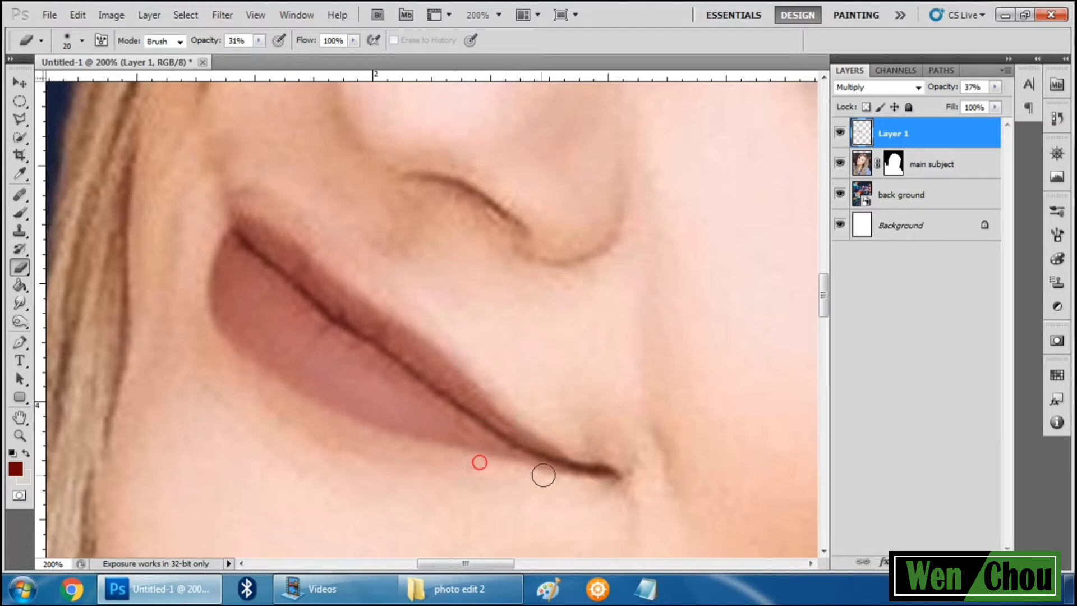
{"action": "key", "text": "z"}
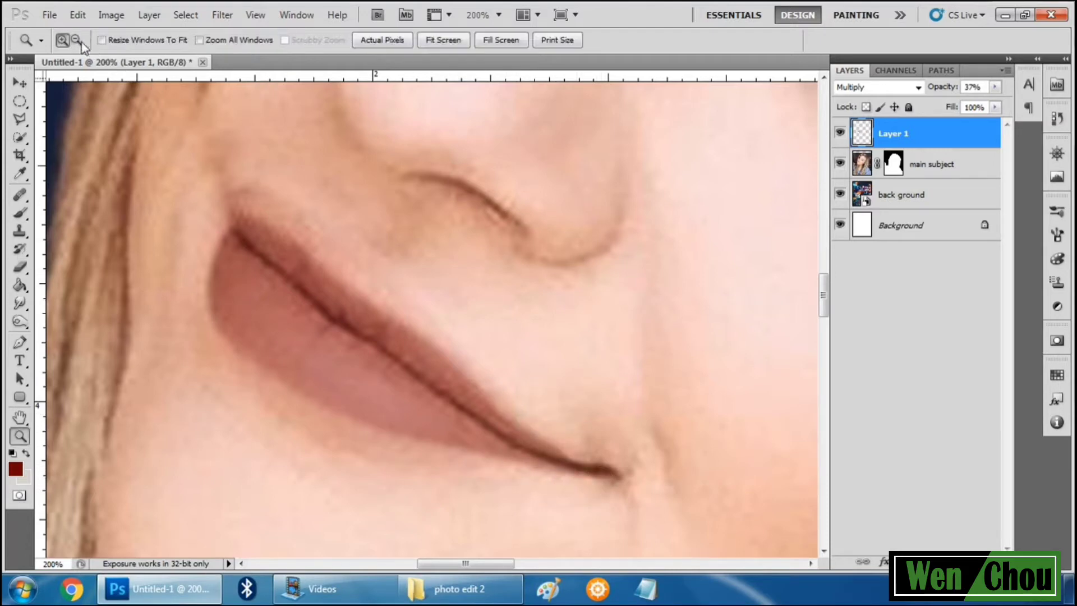
{"action": "left_click", "coordinate": [400, 355]}
{"action": "left_click", "coordinate": [399, 355]}
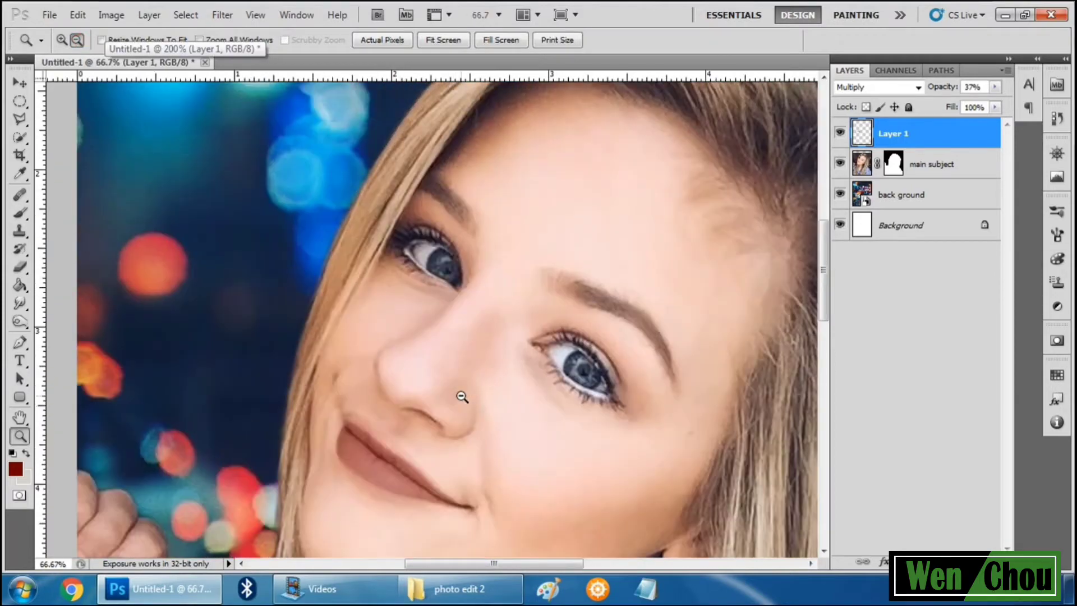
{"action": "left_click", "coordinate": [495, 407]}
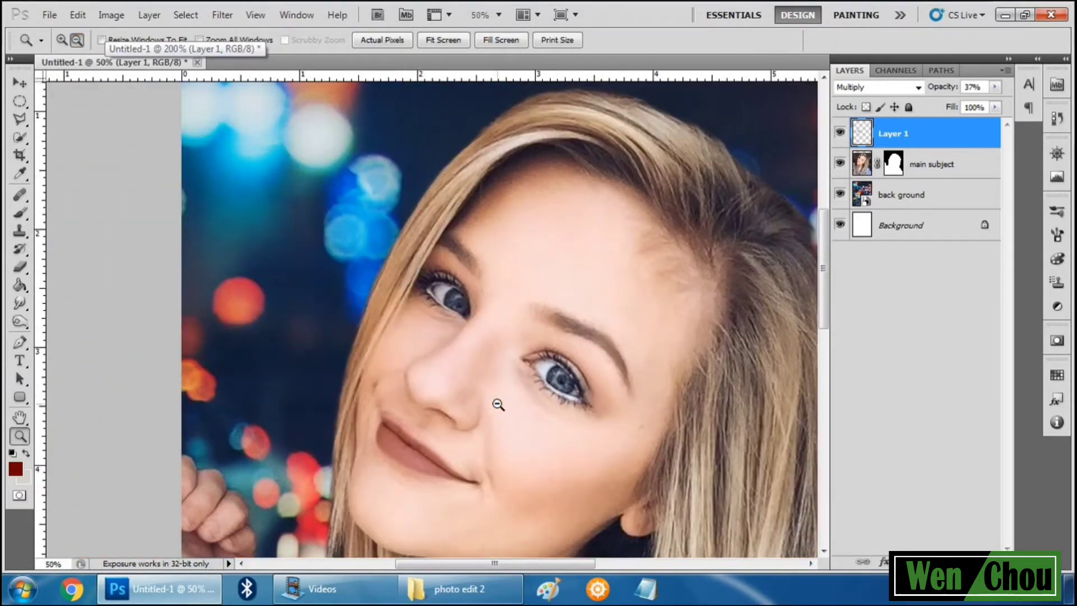
{"action": "scroll", "coordinate": [498, 402], "scroll_direction": "down", "scroll_amount": 5}
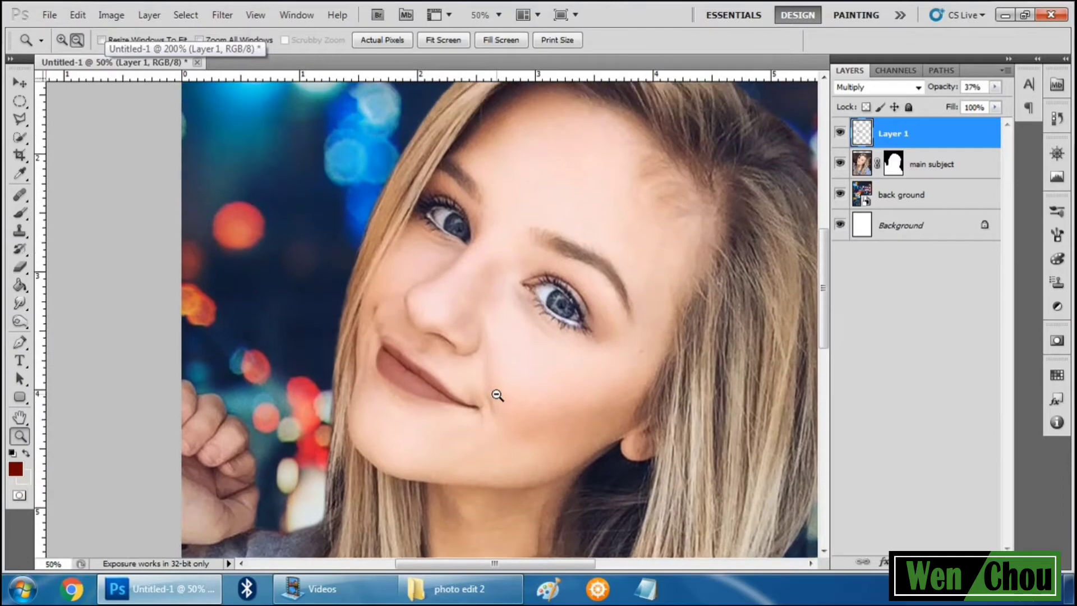
{"action": "left_click_drag", "start_coordinate": [532, 560], "coordinate": [569, 563]}
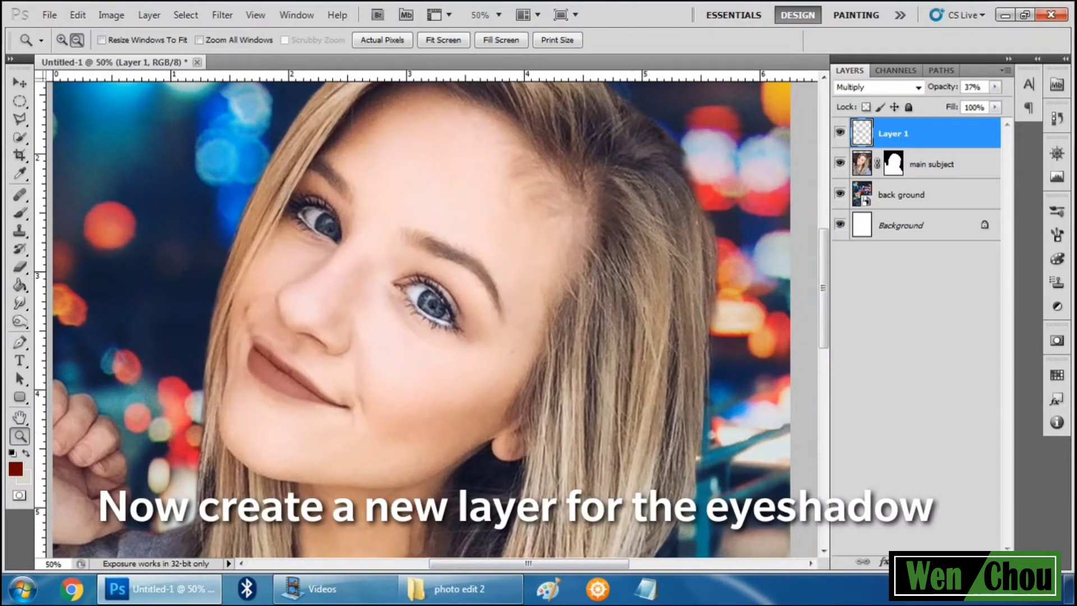
Create a new empty layer above Layer 1 for the eyeshadow.
{"action": "key", "text": "ctrl+shift+alt+n"}
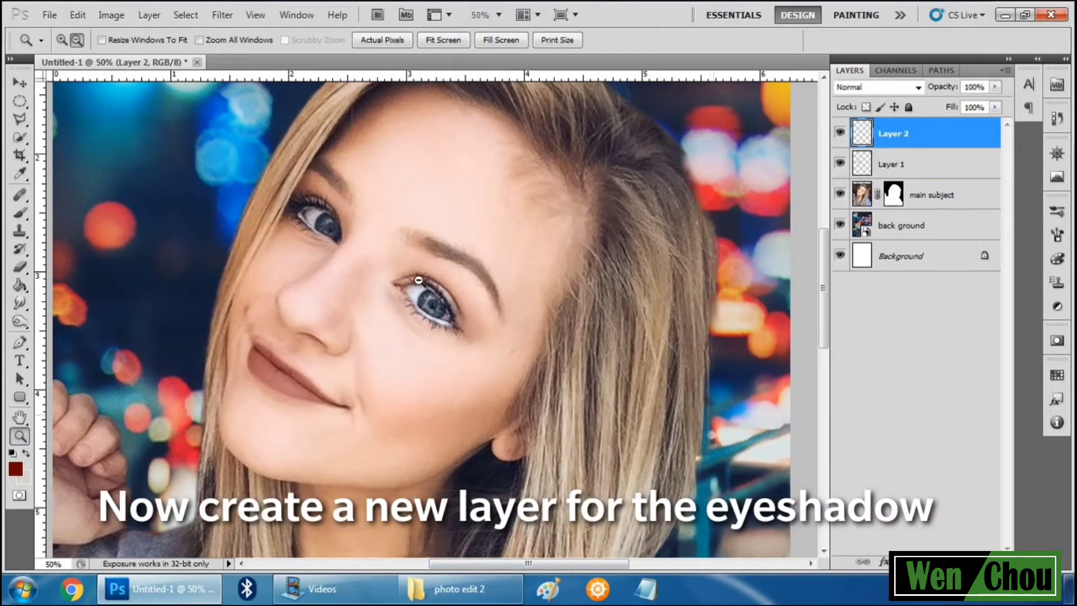
{"action": "left_click", "coordinate": [268, 238], "text": "alt"}
{"action": "left_click", "coordinate": [60, 40]}
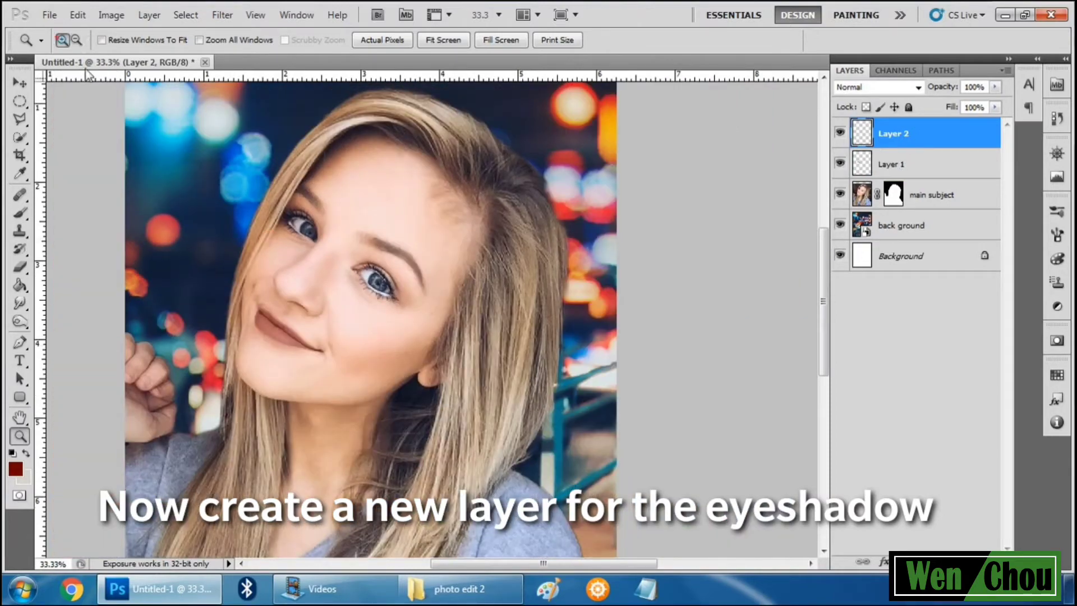
{"action": "left_click", "coordinate": [265, 180]}
{"action": "left_click", "coordinate": [432, 272]}
{"action": "left_click", "coordinate": [446, 279]}
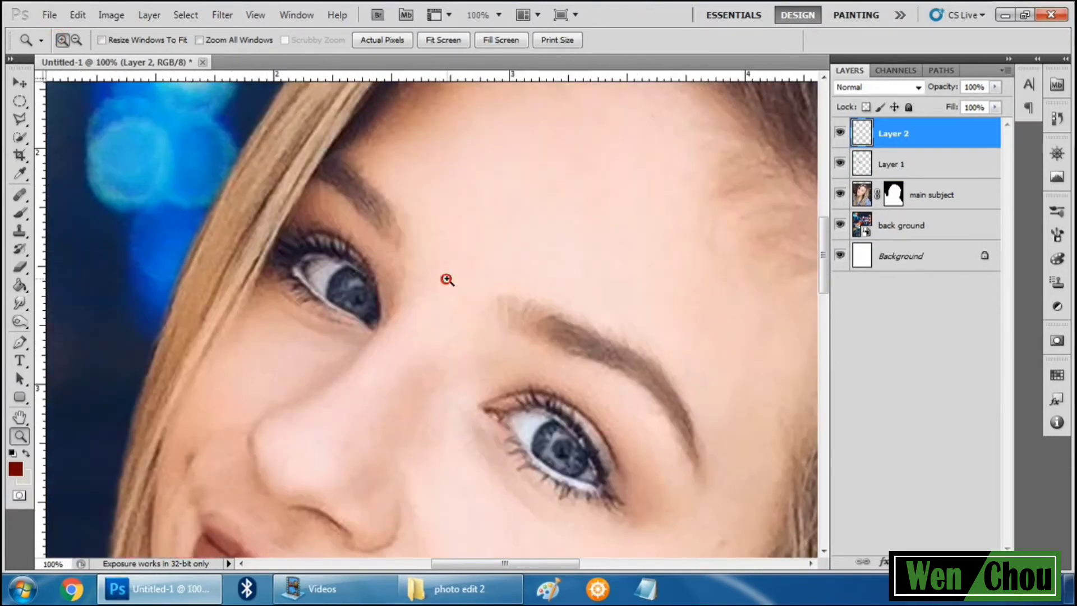
{"action": "scroll", "coordinate": [432, 288], "scroll_direction": "down", "scroll_amount": 2}
{"action": "left_click", "coordinate": [412, 307]}
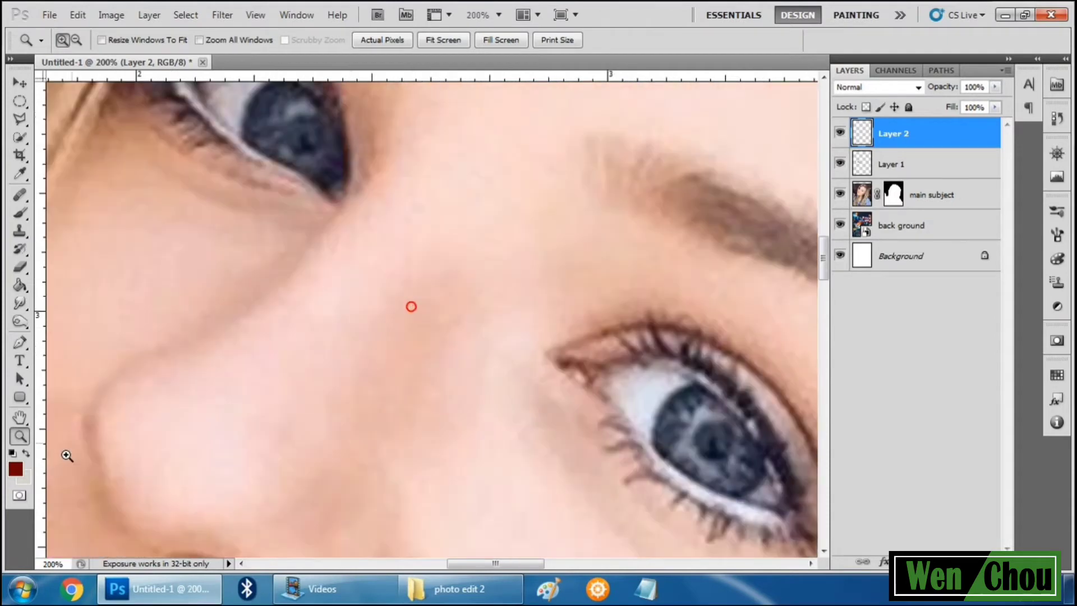
Set the foreground colour to the light orange-brown d69c7c.
{"action": "left_click", "coordinate": [15, 468]}
{"action": "left_click_drag", "start_coordinate": [752, 363], "coordinate": [737, 326]}
{"action": "left_click_drag", "start_coordinate": [774, 441], "coordinate": [776, 387]}
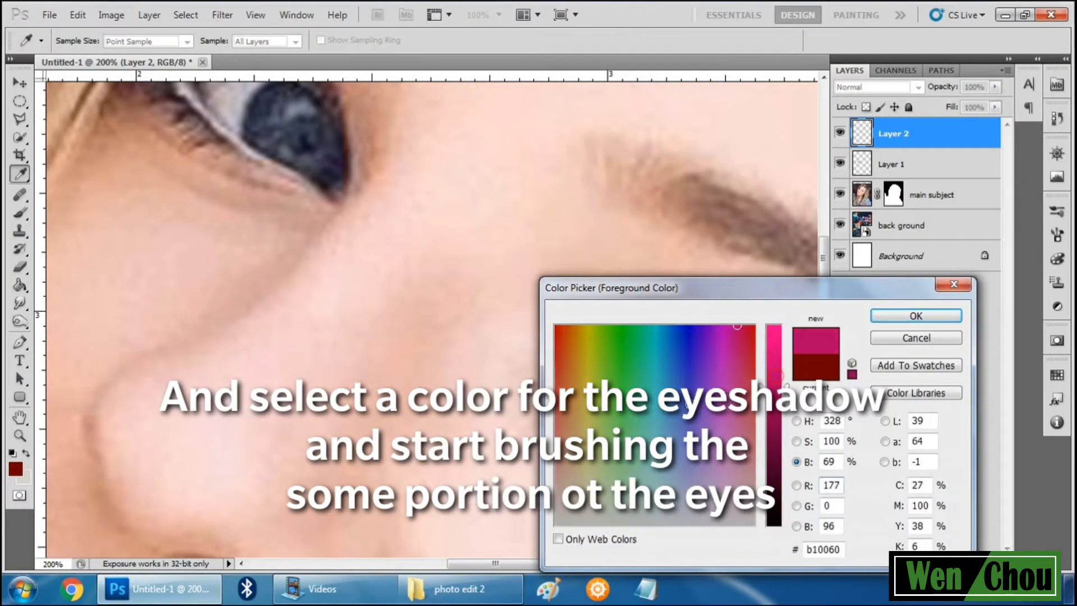
{"action": "left_click_drag", "start_coordinate": [681, 422], "coordinate": [567, 442]}
{"action": "left_click_drag", "start_coordinate": [772, 378], "coordinate": [778, 357]}
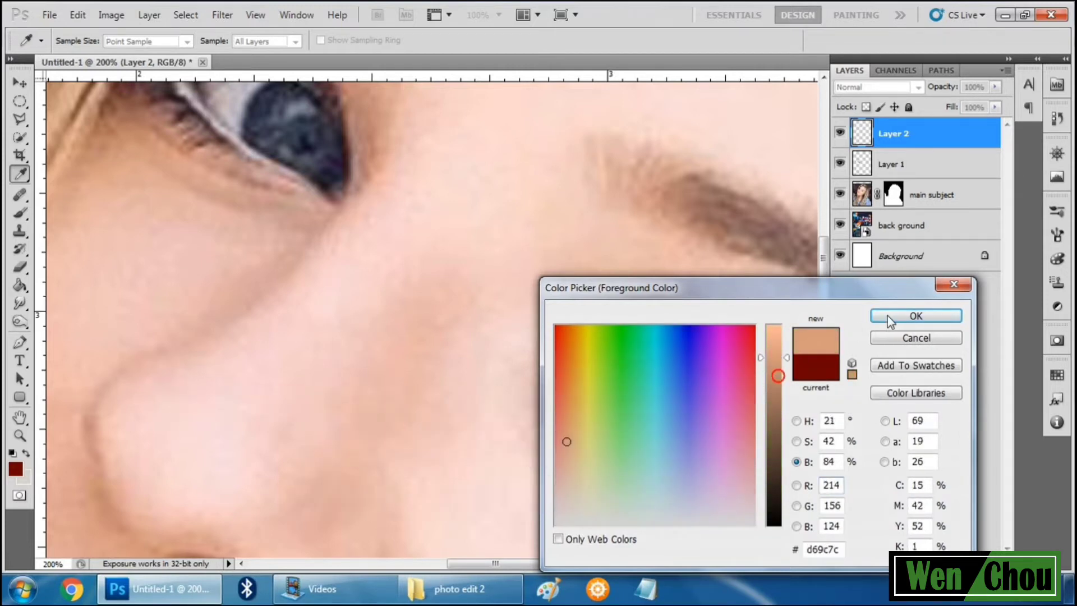
{"action": "left_click", "coordinate": [889, 318]}
Paint eyeshadow on the upper lid and under the lower lashes of the eye beside the hair with a 25 px brush.
{"action": "scroll", "coordinate": [219, 159], "scroll_direction": "up", "scroll_amount": 4}
{"action": "key", "text": "b"}
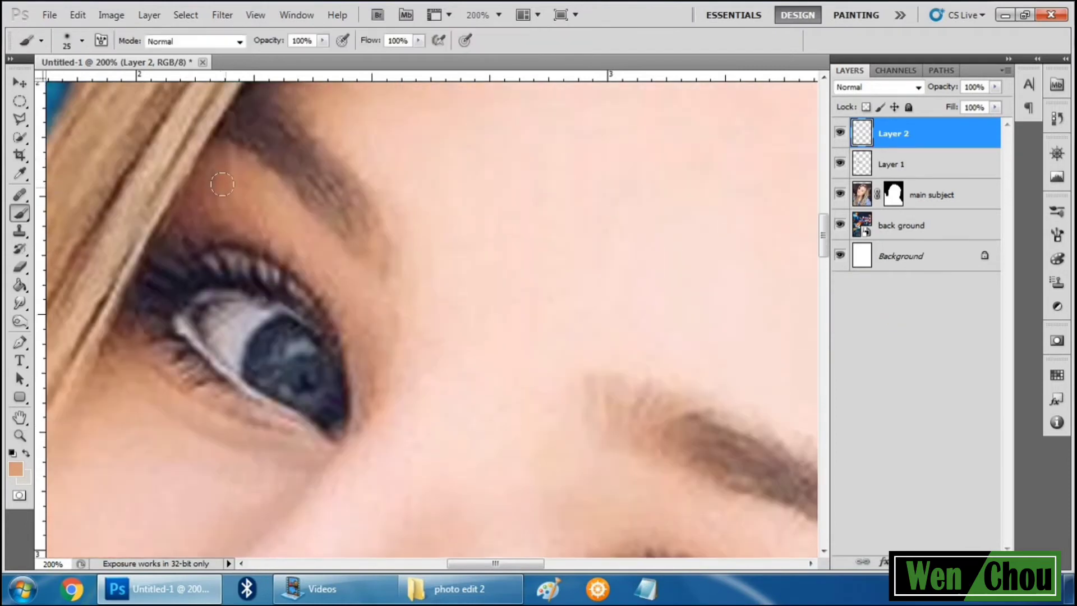
{"action": "mouse_move", "coordinate": [190, 214]}
{"action": "left_mouse_down"}
{"action": "mouse_move", "coordinate": [216, 227]}
{"action": "mouse_move", "coordinate": [180, 224]}
{"action": "mouse_move", "coordinate": [264, 231]}
{"action": "mouse_move", "coordinate": [328, 306]}
{"action": "mouse_move", "coordinate": [353, 343]}
{"action": "mouse_move", "coordinate": [358, 410]}
{"action": "mouse_move", "coordinate": [342, 287]}
{"action": "left_mouse_up"}
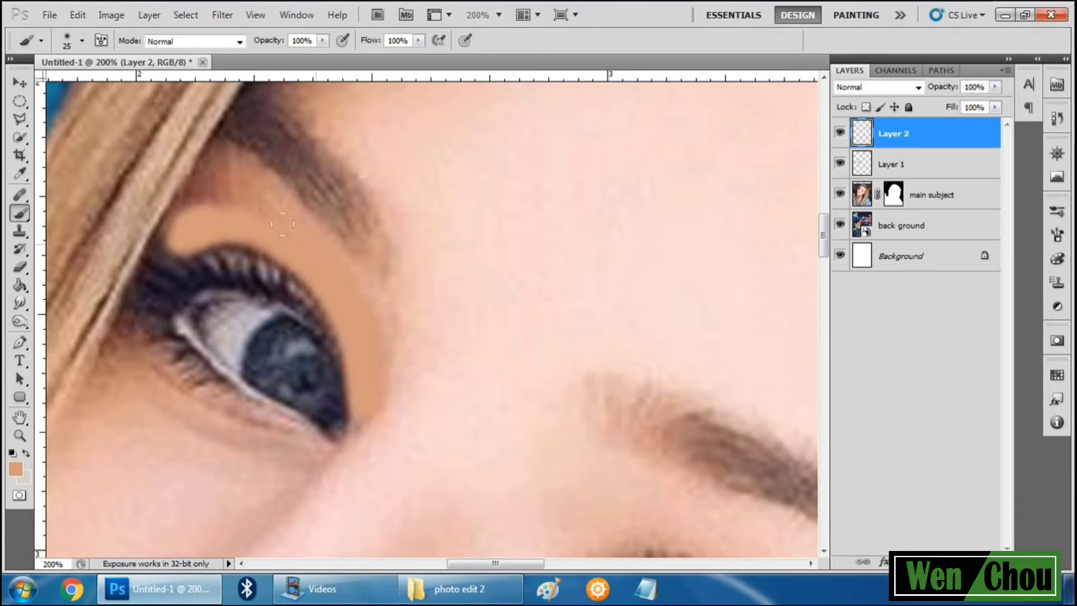
{"action": "mouse_move", "coordinate": [283, 224]}
{"action": "left_mouse_down"}
{"action": "mouse_move", "coordinate": [215, 203]}
{"action": "mouse_move", "coordinate": [161, 228]}
{"action": "left_mouse_up"}
{"action": "scroll", "coordinate": [161, 228], "scroll_direction": "down", "scroll_amount": 2}
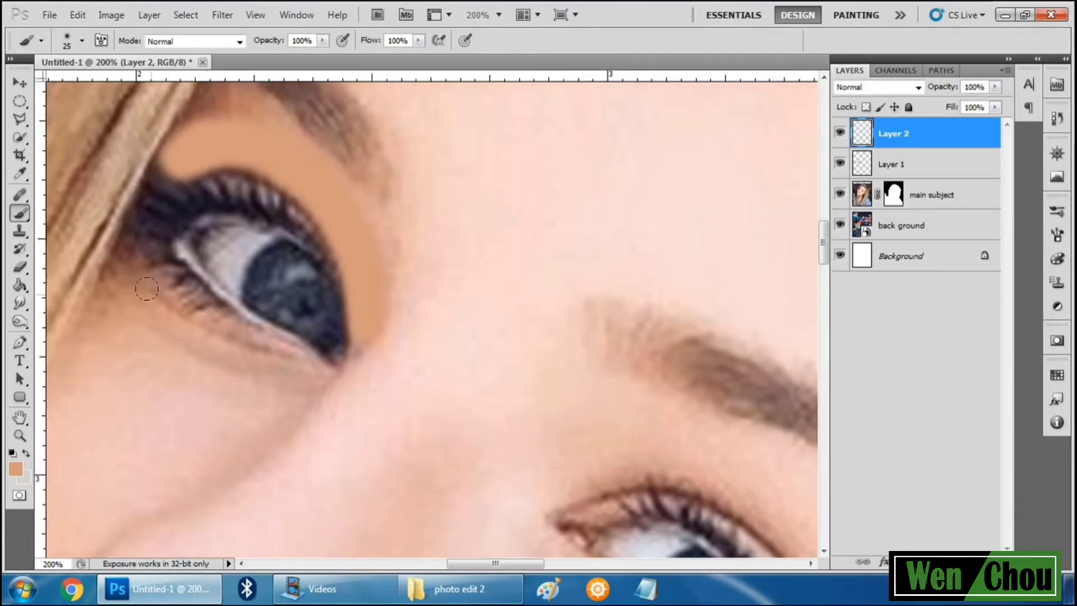
{"action": "mouse_move", "coordinate": [146, 289]}
{"action": "left_mouse_down"}
{"action": "mouse_move", "coordinate": [121, 264]}
{"action": "mouse_move", "coordinate": [224, 336]}
{"action": "mouse_move", "coordinate": [271, 355]}
{"action": "left_mouse_up"}
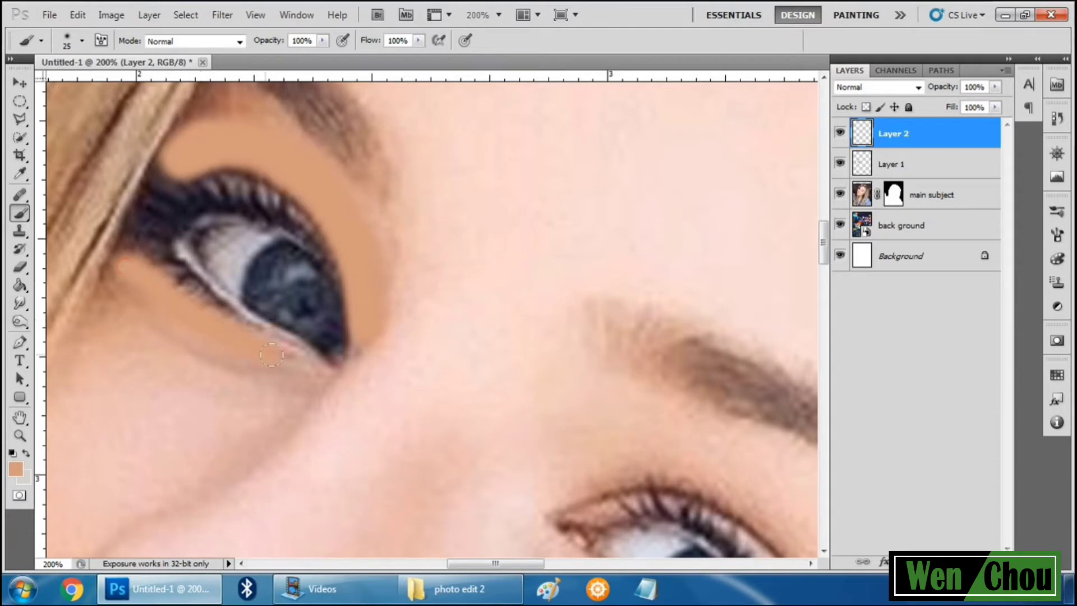
Set Layer 2 to the Multiply blend mode and lower its fill to 61%.
{"action": "left_click", "coordinate": [908, 88]}
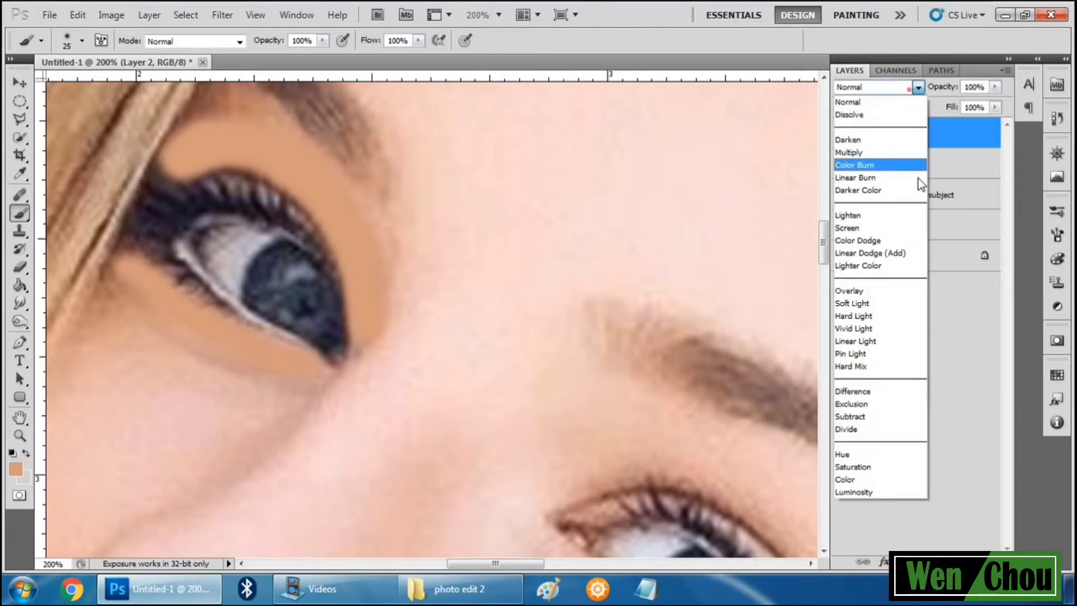
{"action": "left_click", "coordinate": [892, 151]}
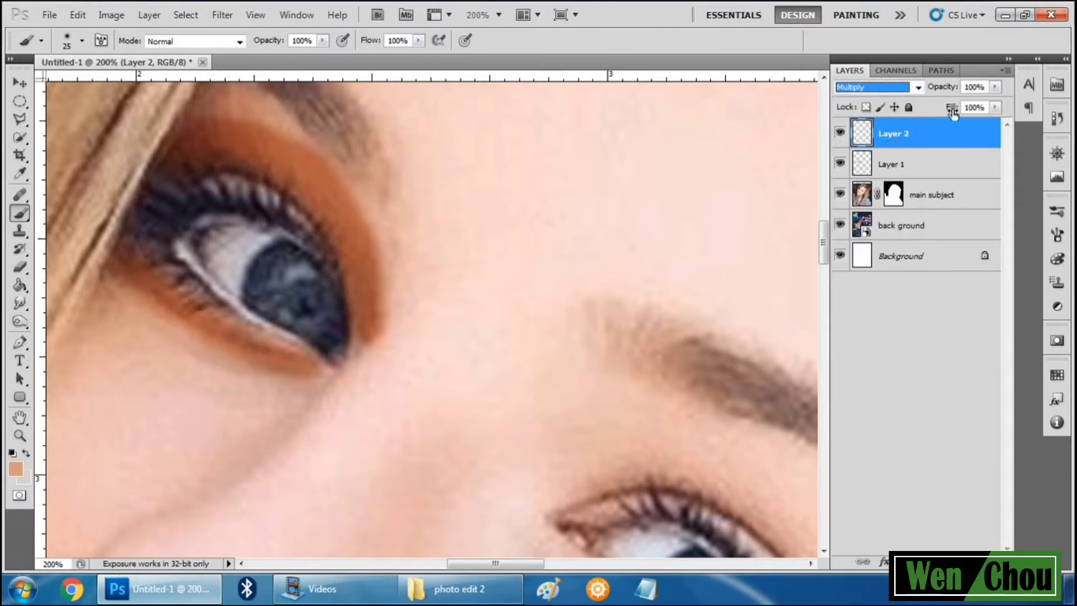
{"action": "left_click_drag", "start_coordinate": [952, 113], "coordinate": [930, 119]}
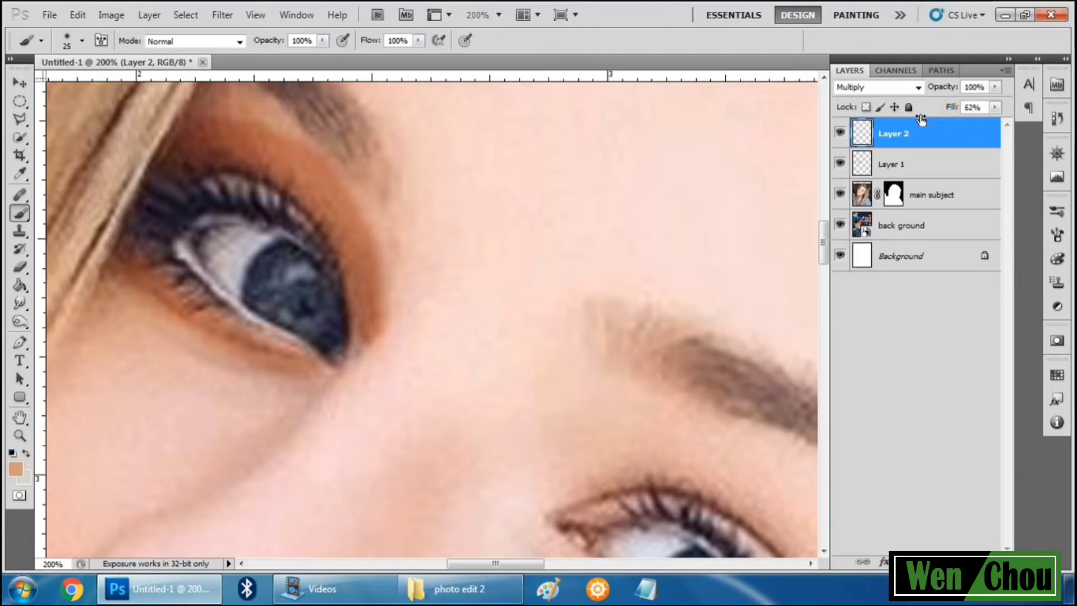
{"action": "scroll", "coordinate": [318, 196], "scroll_direction": "up", "scroll_amount": 3}
Switch Layer 2 to Color Burn and extend the eyeshadow up toward the eyebrow and along the lower lashes.
{"action": "left_click", "coordinate": [871, 93]}
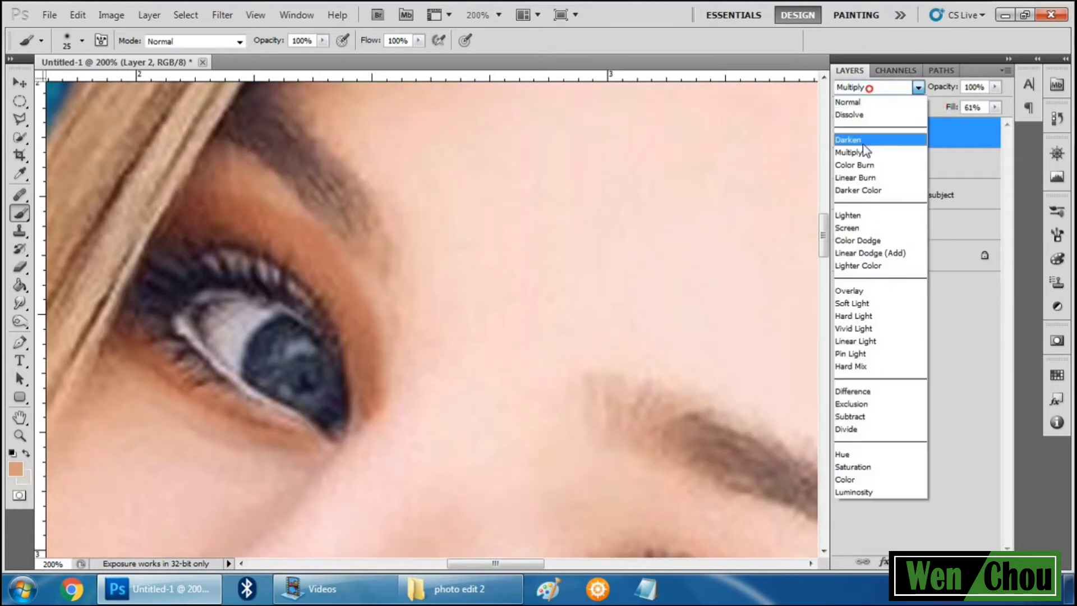
{"action": "left_click", "coordinate": [855, 164]}
{"action": "mouse_move", "coordinate": [234, 212]}
{"action": "left_mouse_down"}
{"action": "mouse_move", "coordinate": [200, 190]}
{"action": "mouse_move", "coordinate": [261, 194]}
{"action": "mouse_move", "coordinate": [296, 235]}
{"action": "left_mouse_up"}
{"action": "mouse_move", "coordinate": [208, 182]}
{"action": "left_mouse_down"}
{"action": "mouse_move", "coordinate": [239, 173]}
{"action": "mouse_move", "coordinate": [293, 231]}
{"action": "left_mouse_up"}
{"action": "left_click_drag", "start_coordinate": [359, 396], "coordinate": [314, 447]}
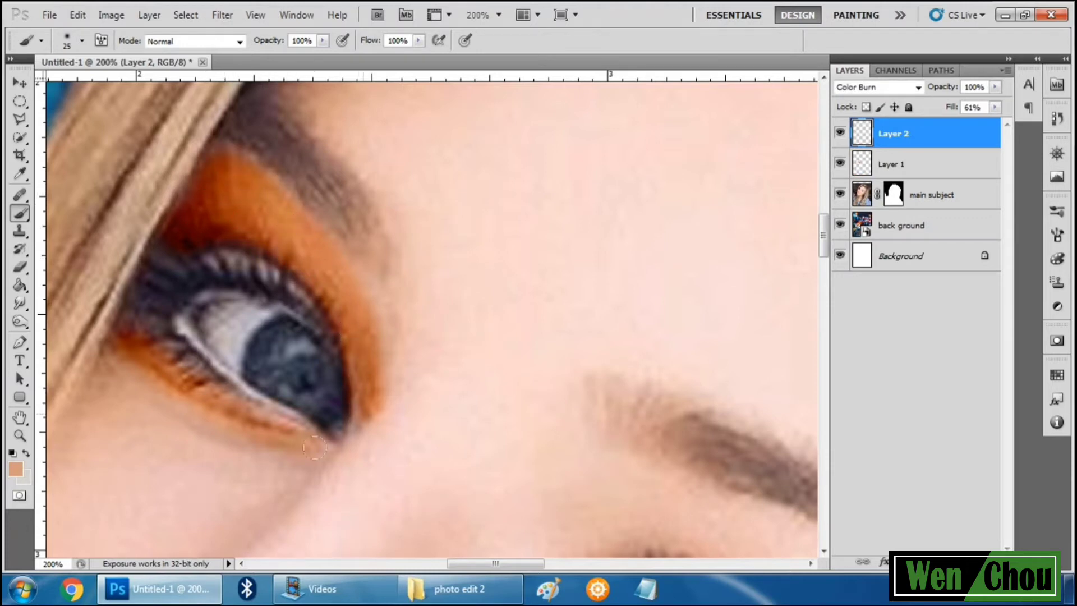
{"action": "mouse_move", "coordinate": [224, 406]}
{"action": "left_mouse_down"}
{"action": "mouse_move", "coordinate": [146, 372]}
{"action": "mouse_move", "coordinate": [109, 315]}
{"action": "left_mouse_up"}
Lower the opacity of Layer 2 with the eyeshadow to 27%.
{"action": "key", "text": "e"}
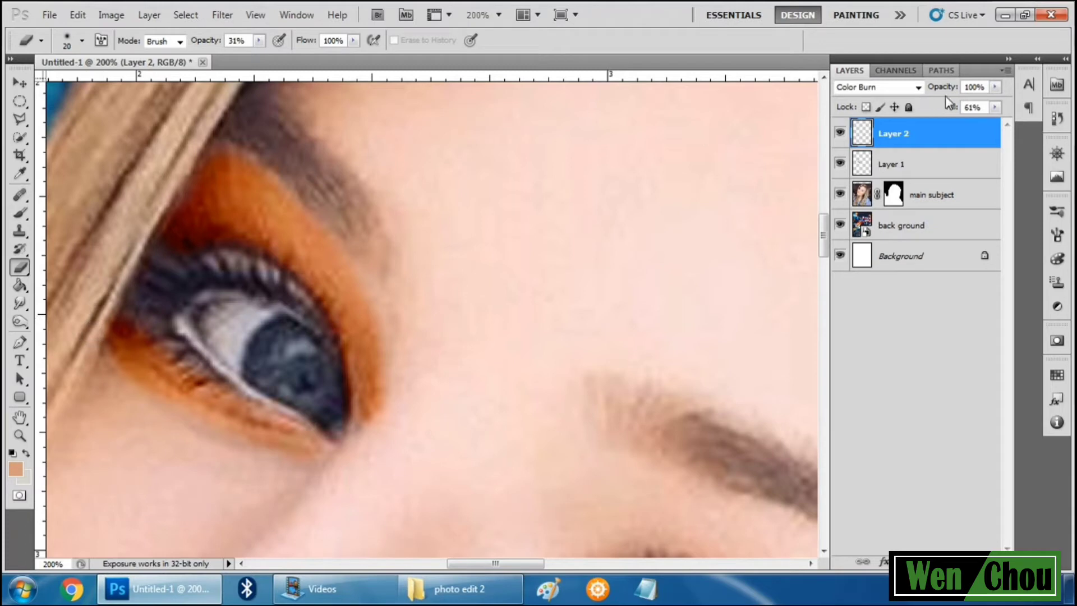
{"action": "left_click_drag", "start_coordinate": [950, 86], "coordinate": [919, 99]}
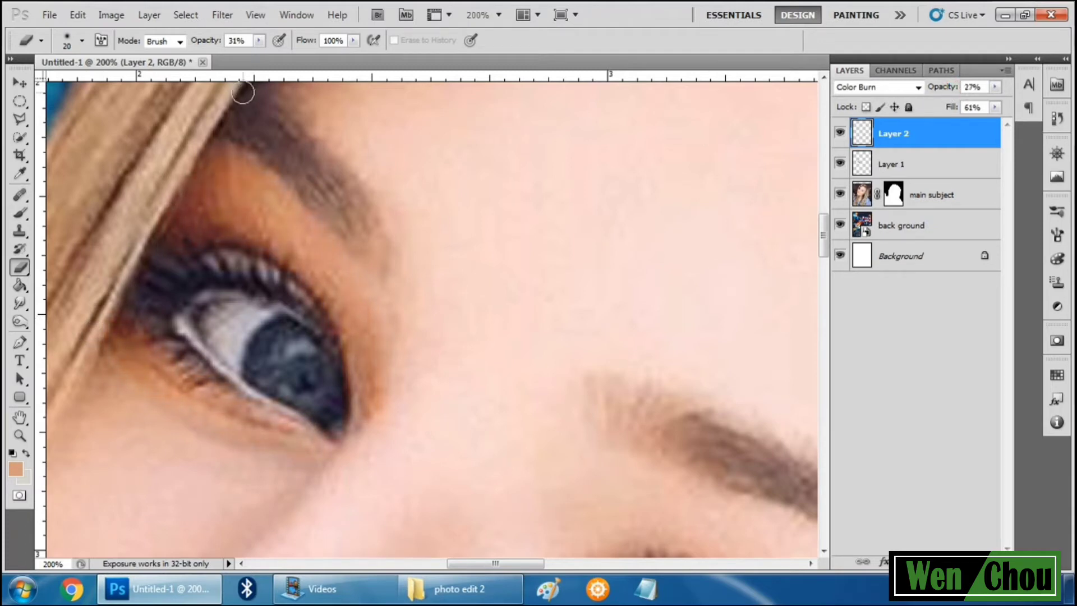
{"action": "key", "text": "z"}
{"action": "left_click", "coordinate": [79, 42]}
{"action": "left_click", "coordinate": [161, 272]}
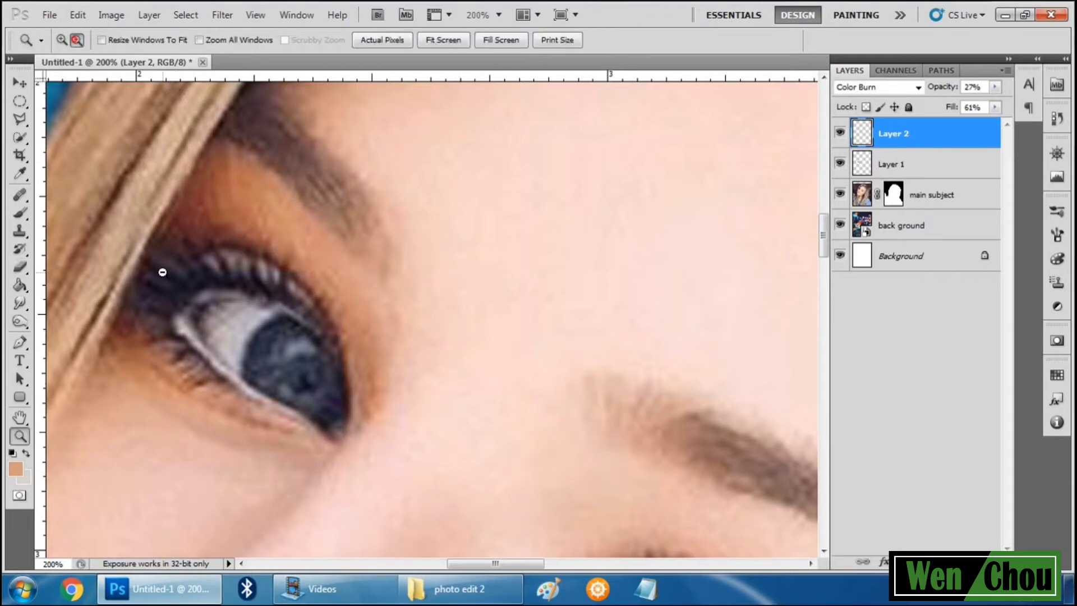
{"action": "left_click", "coordinate": [161, 268]}
{"action": "left_click", "coordinate": [445, 279]}
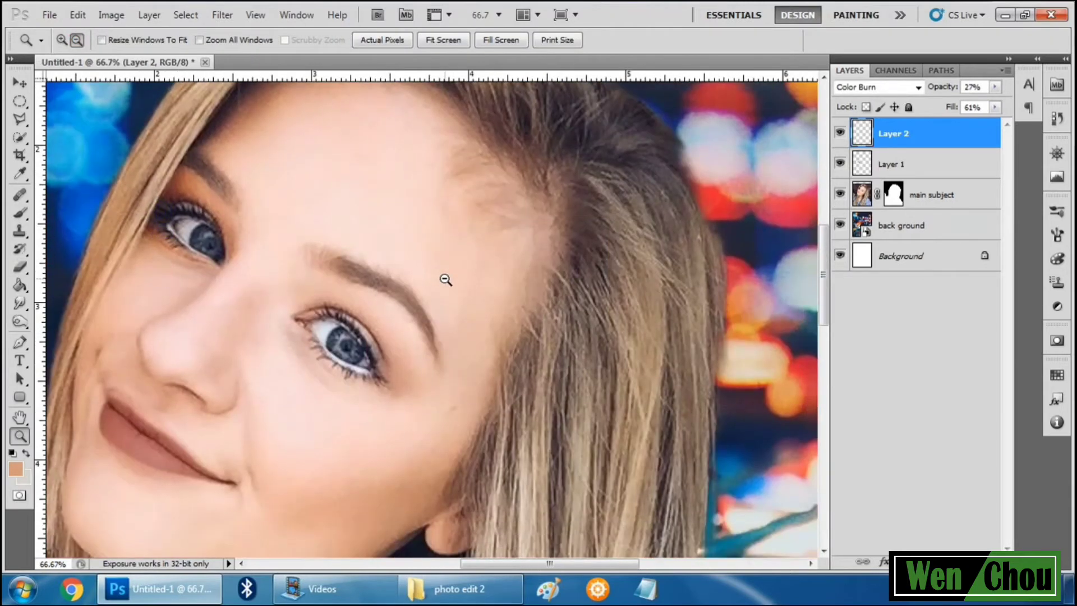
Paint eyeshadow over the upper lid of the other eye, from inner to outer corner, with a 35 px brush.
{"action": "left_click", "coordinate": [62, 40]}
{"action": "left_click", "coordinate": [333, 323]}
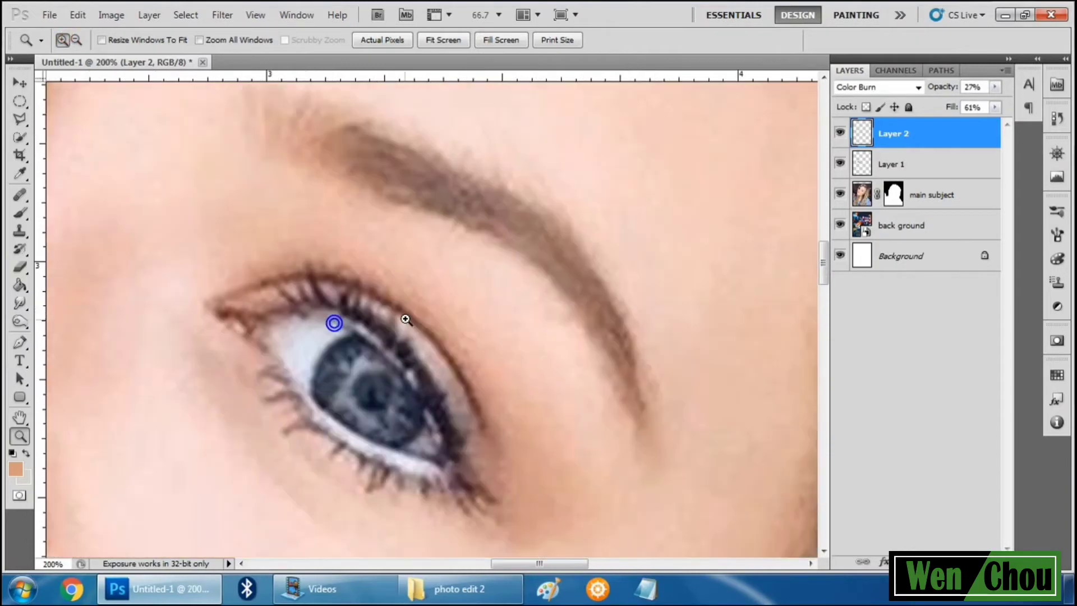
{"action": "left_click", "coordinate": [333, 322]}
{"action": "key", "text": "b"}
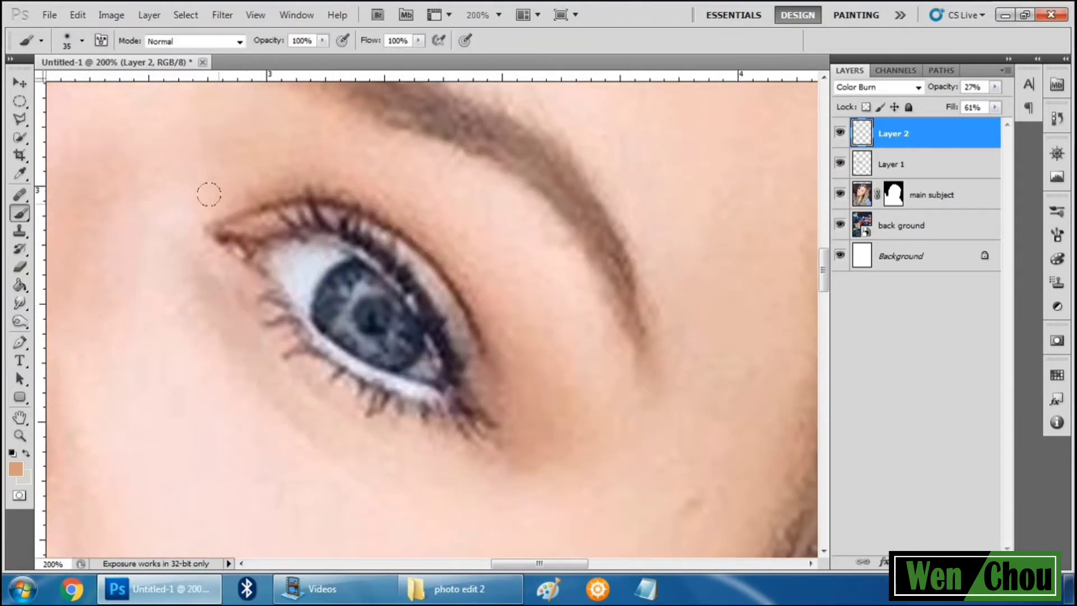
{"action": "mouse_move", "coordinate": [209, 194]}
{"action": "left_mouse_down"}
{"action": "mouse_move", "coordinate": [221, 205]}
{"action": "mouse_move", "coordinate": [353, 204]}
{"action": "mouse_move", "coordinate": [409, 227]}
{"action": "mouse_move", "coordinate": [479, 377]}
{"action": "left_mouse_up"}
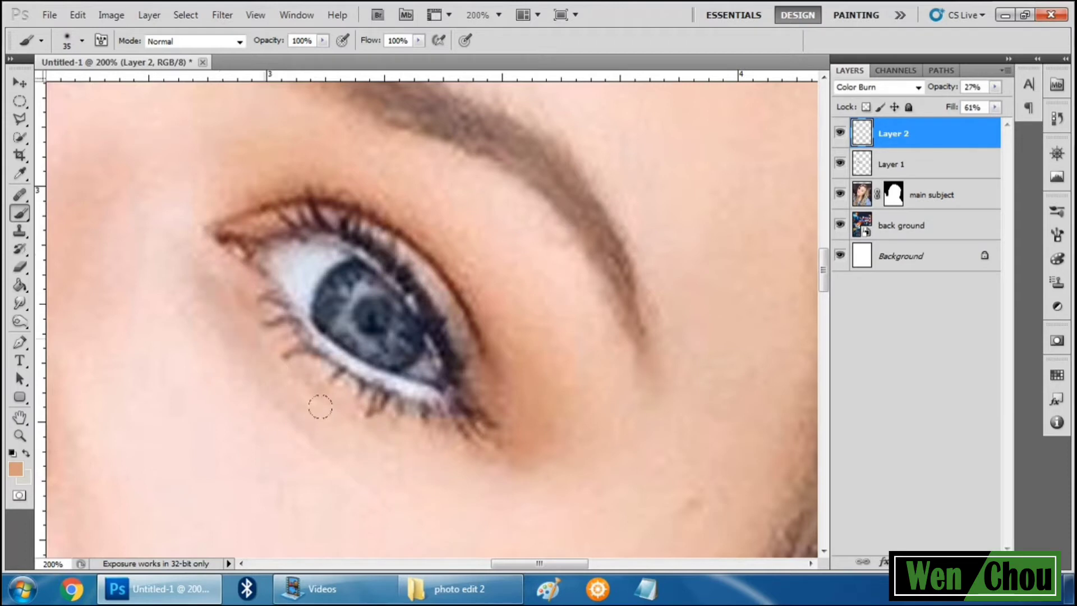
{"action": "scroll", "coordinate": [257, 149], "scroll_direction": "up", "scroll_amount": 2}
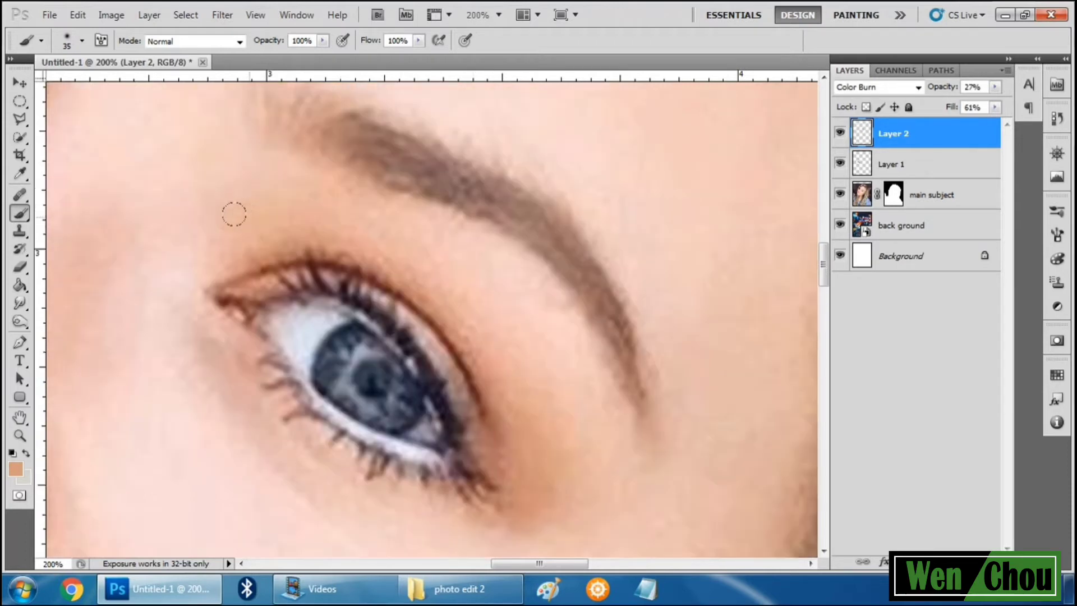
{"action": "left_click", "coordinate": [232, 237]}
Compare the face with and without the eyeshadow by hiding and showing Layer 2.
{"action": "key", "text": "z"}
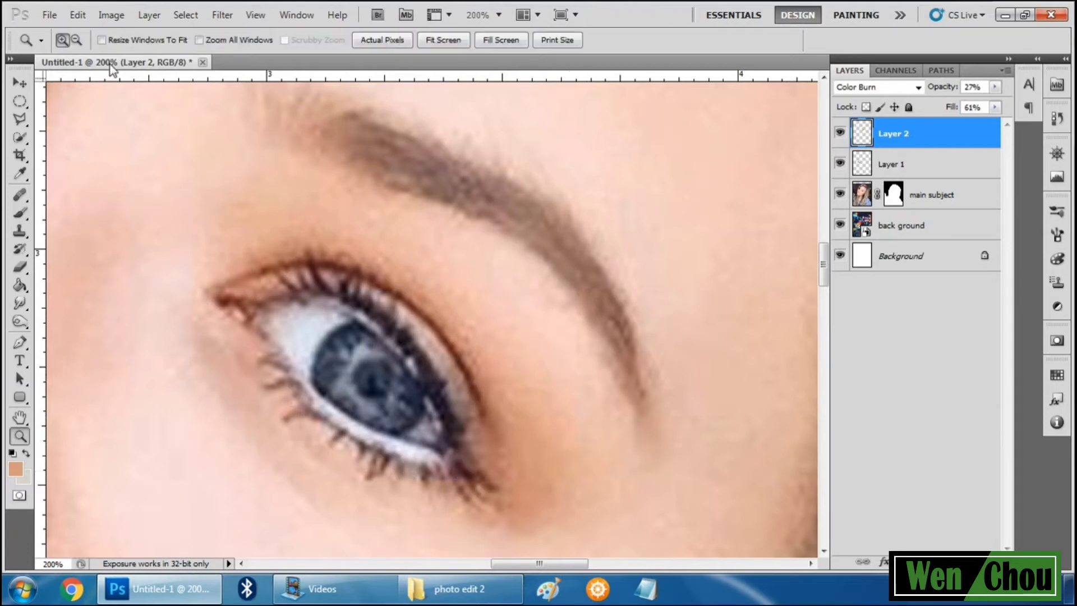
{"action": "left_click", "coordinate": [77, 40]}
{"action": "left_click", "coordinate": [499, 315]}
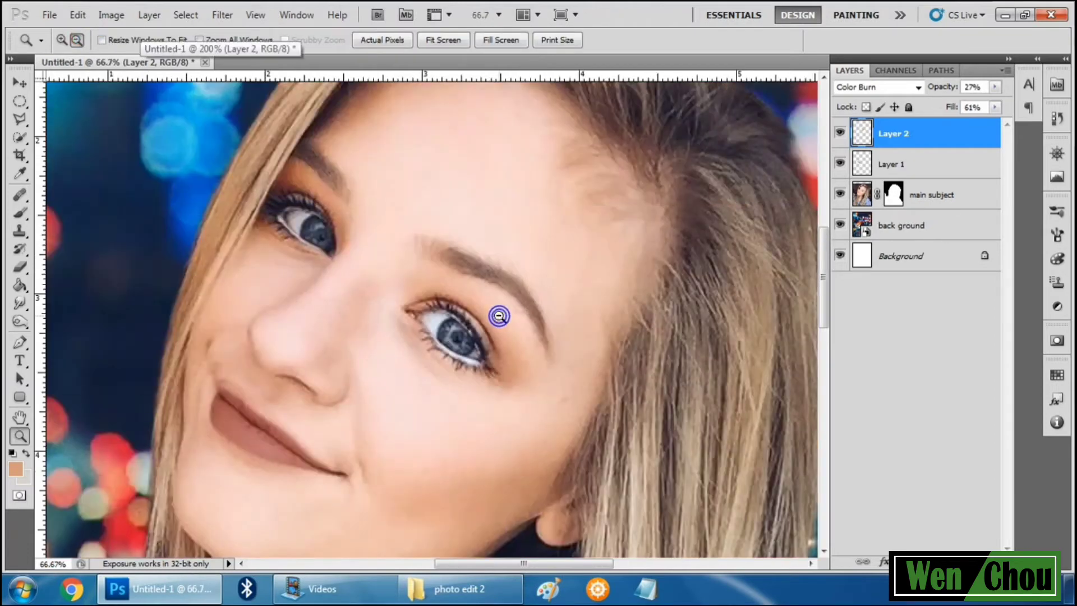
{"action": "left_click", "coordinate": [840, 132]}
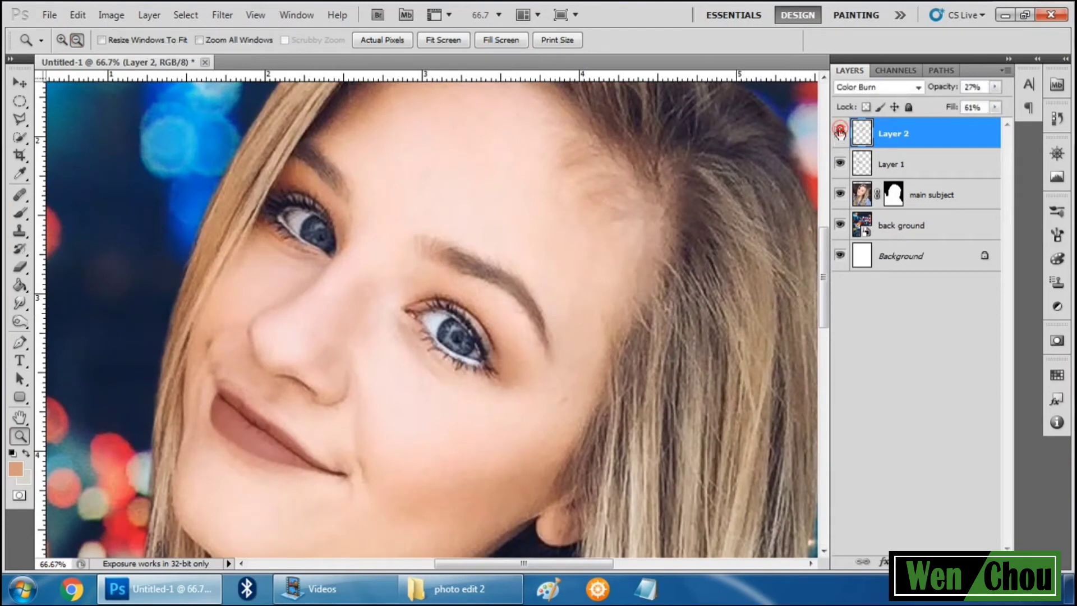
Set Layer 2 to the Color blend mode with 63% opacity and 90% fill.
{"action": "left_click_drag", "start_coordinate": [946, 88], "coordinate": [960, 107]}
{"action": "left_click", "coordinate": [898, 86]}
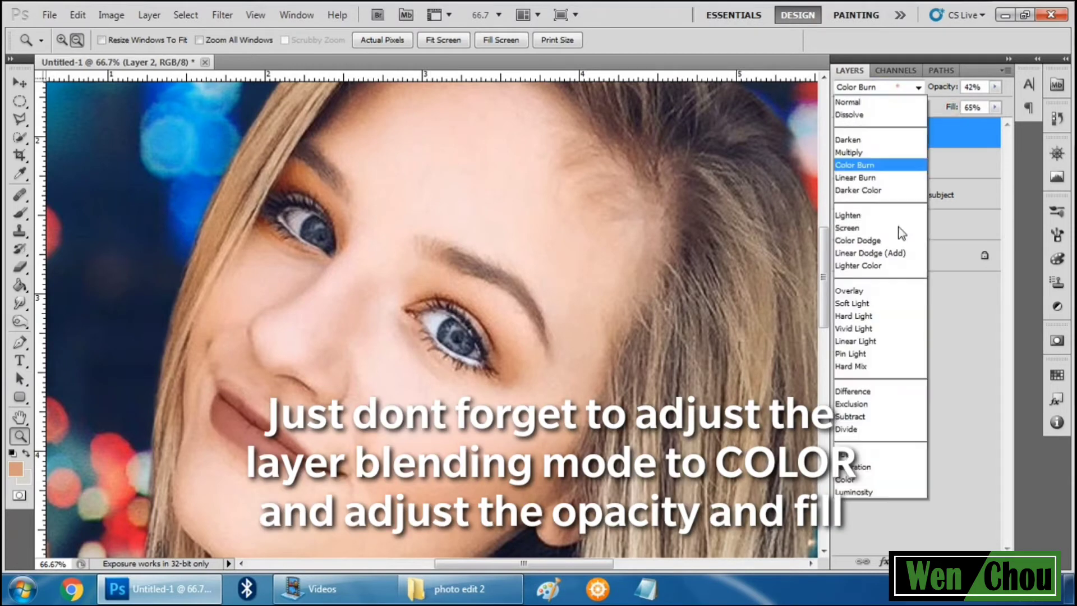
{"action": "left_click", "coordinate": [856, 480]}
{"action": "mouse_move", "coordinate": [949, 112]}
{"action": "left_mouse_down"}
{"action": "mouse_move", "coordinate": [967, 115]}
{"action": "mouse_move", "coordinate": [949, 93]}
{"action": "mouse_move", "coordinate": [955, 98]}
{"action": "left_mouse_up"}
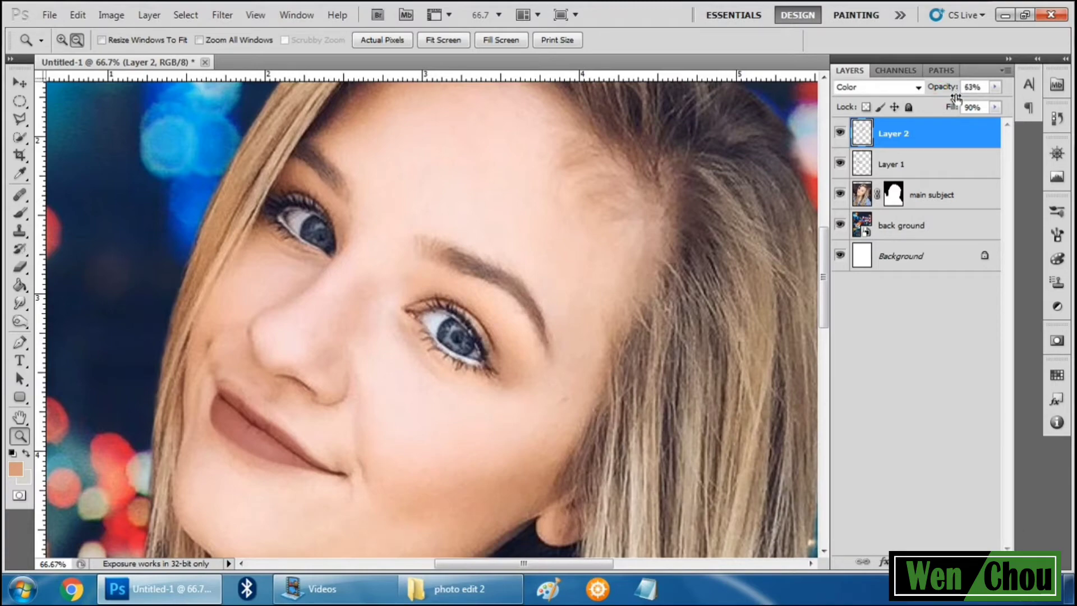
{"action": "left_click", "coordinate": [343, 343]}
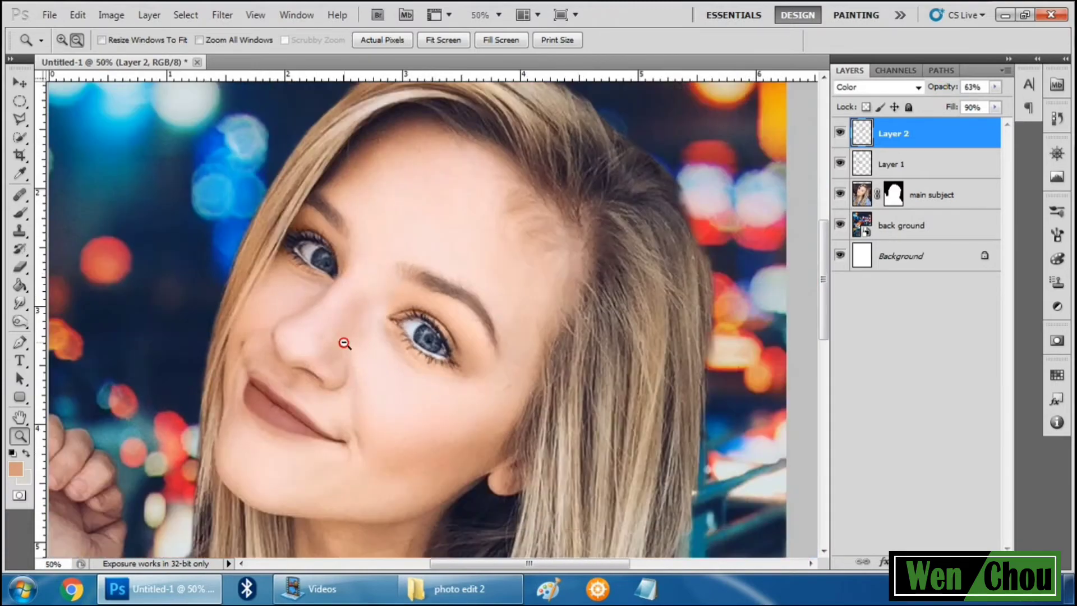
Add a new layer above Layer 2 for the nose shadow and set its blend mode to Color.
{"action": "left_click", "coordinate": [61, 40]}
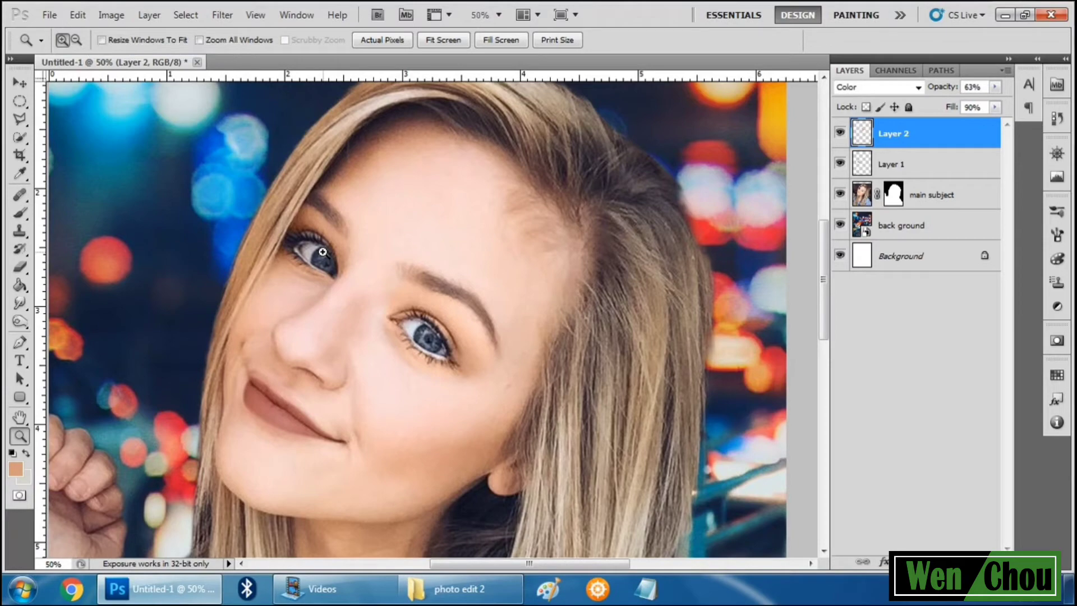
{"action": "left_click", "coordinate": [368, 304]}
{"action": "left_click", "coordinate": [311, 348]}
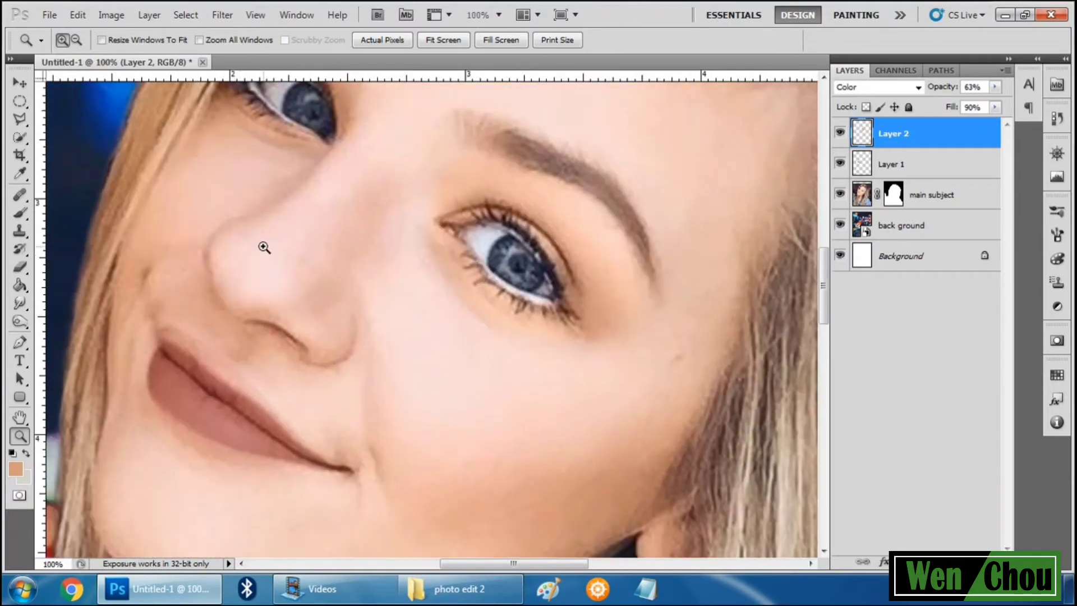
{"action": "left_click", "coordinate": [261, 249]}
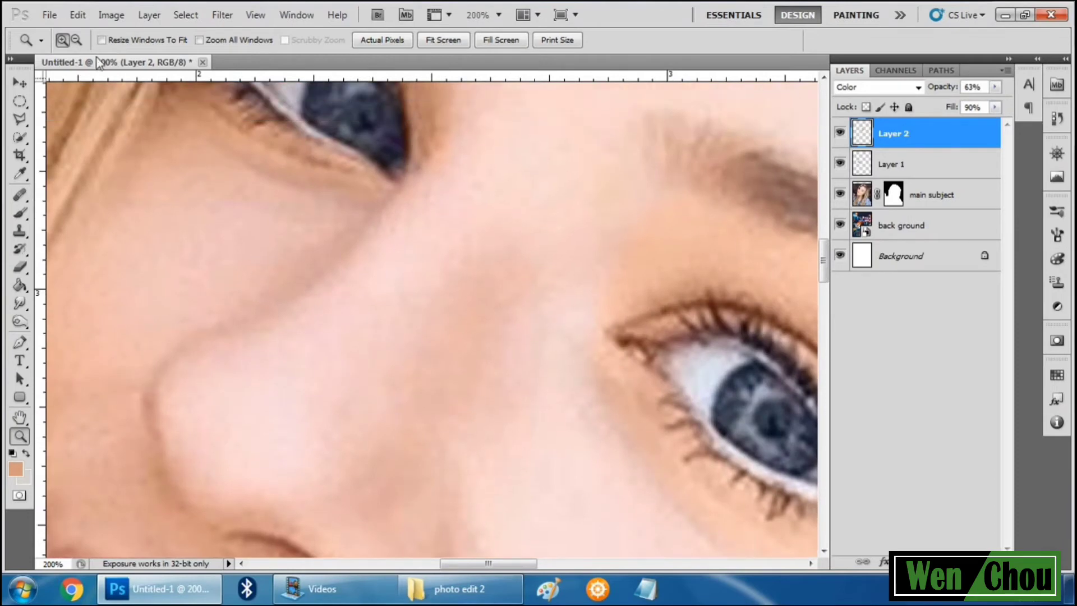
{"action": "left_click", "coordinate": [272, 334], "text": "alt"}
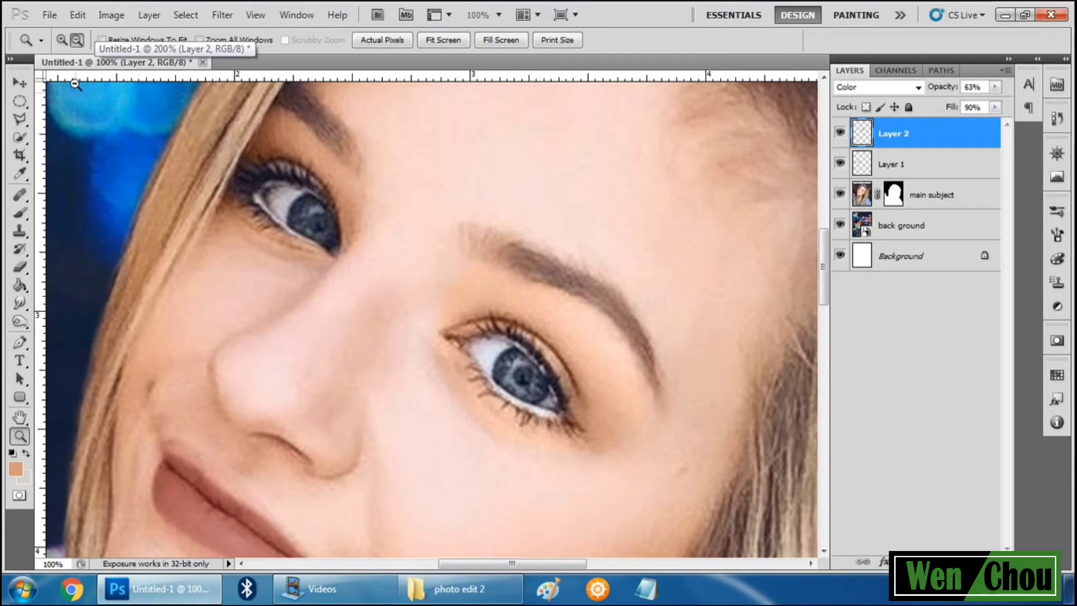
{"action": "left_click", "coordinate": [209, 301]}
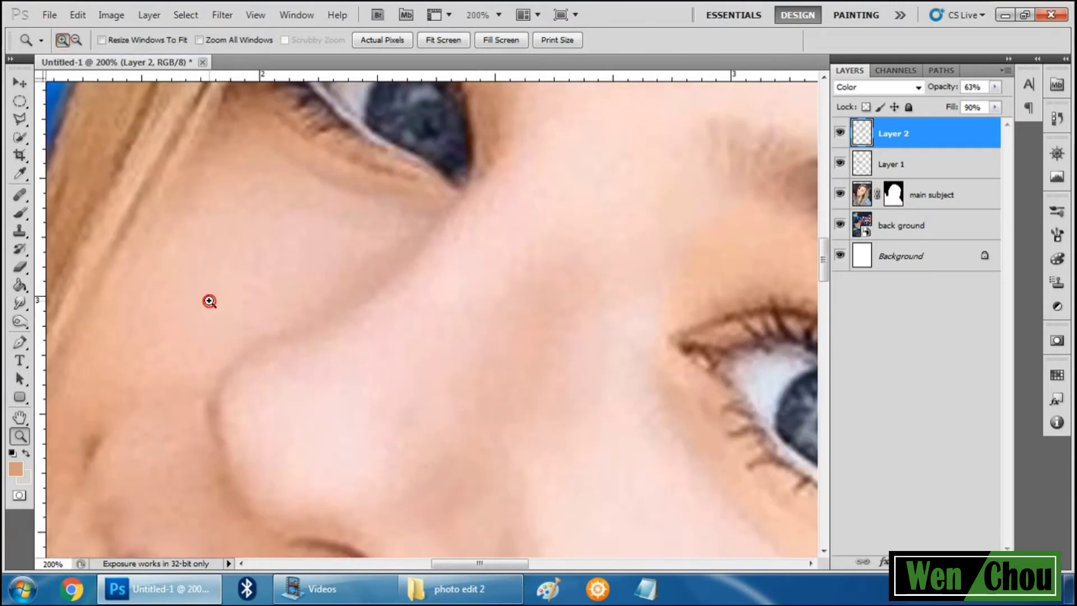
{"action": "scroll", "coordinate": [210, 301], "scroll_direction": "down", "scroll_amount": 2}
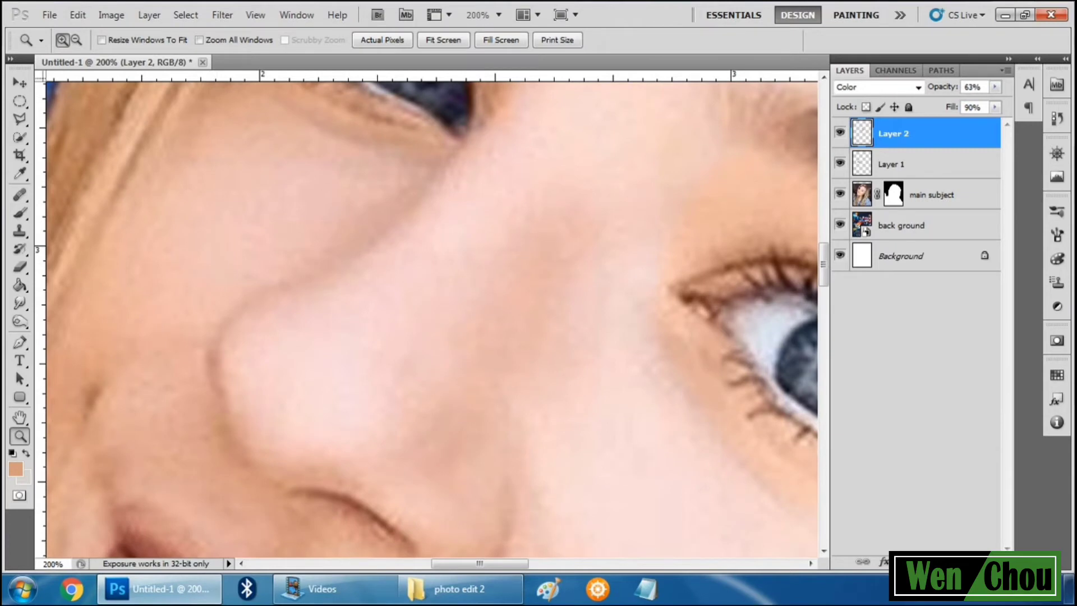
{"action": "key", "text": "ctrl+shift+alt+n"}
{"action": "left_click", "coordinate": [872, 87]}
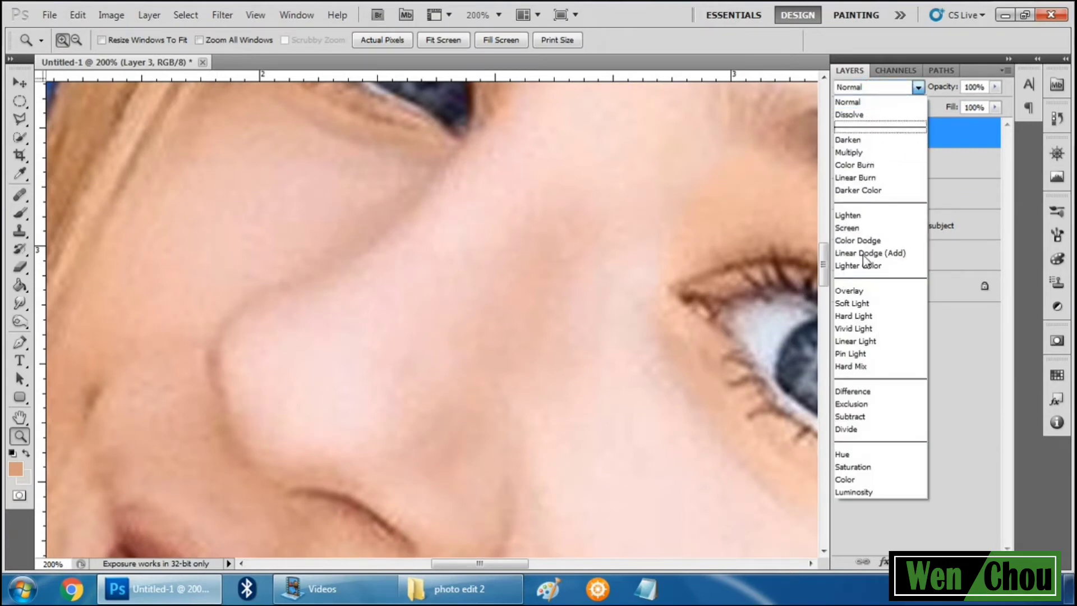
{"action": "left_click", "coordinate": [850, 479]}
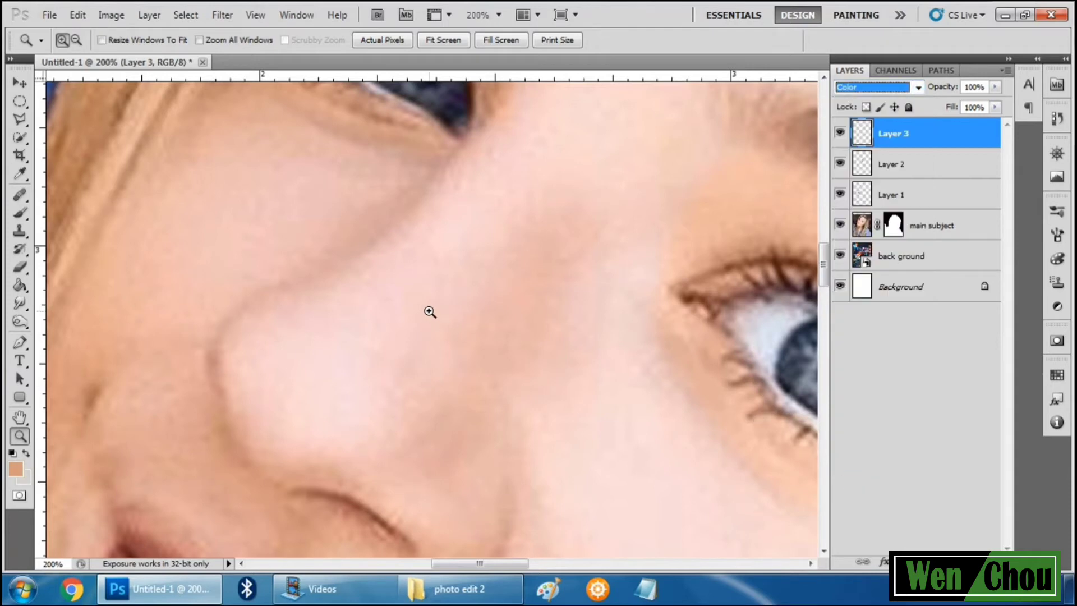
Switch to the Brush tool and return Layer 3 to the Normal blend mode.
{"action": "left_click", "coordinate": [19, 83]}
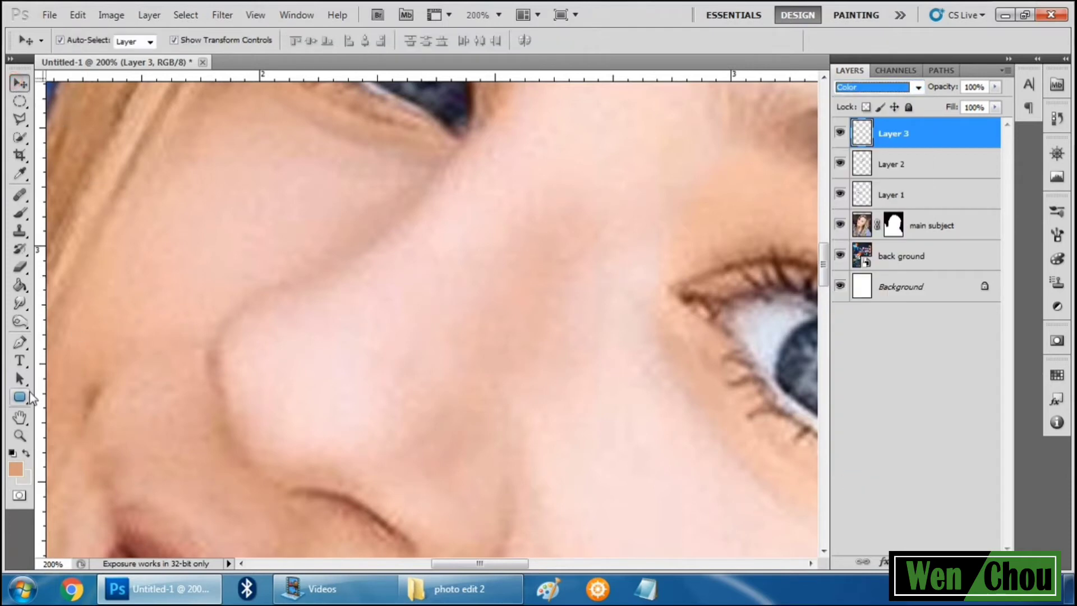
{"action": "left_click", "coordinate": [18, 197]}
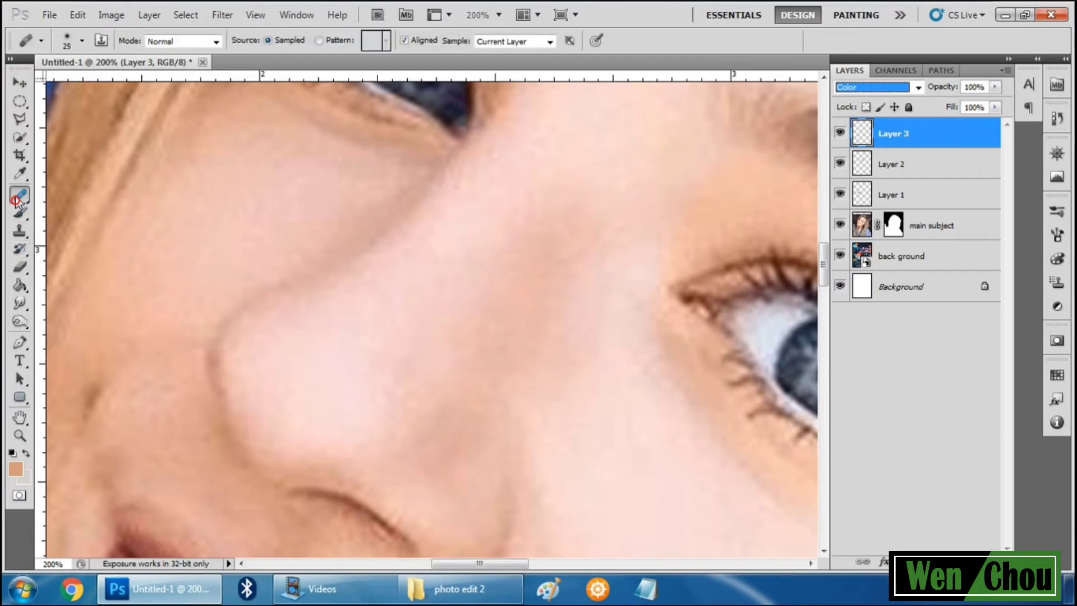
{"action": "left_click", "coordinate": [20, 213]}
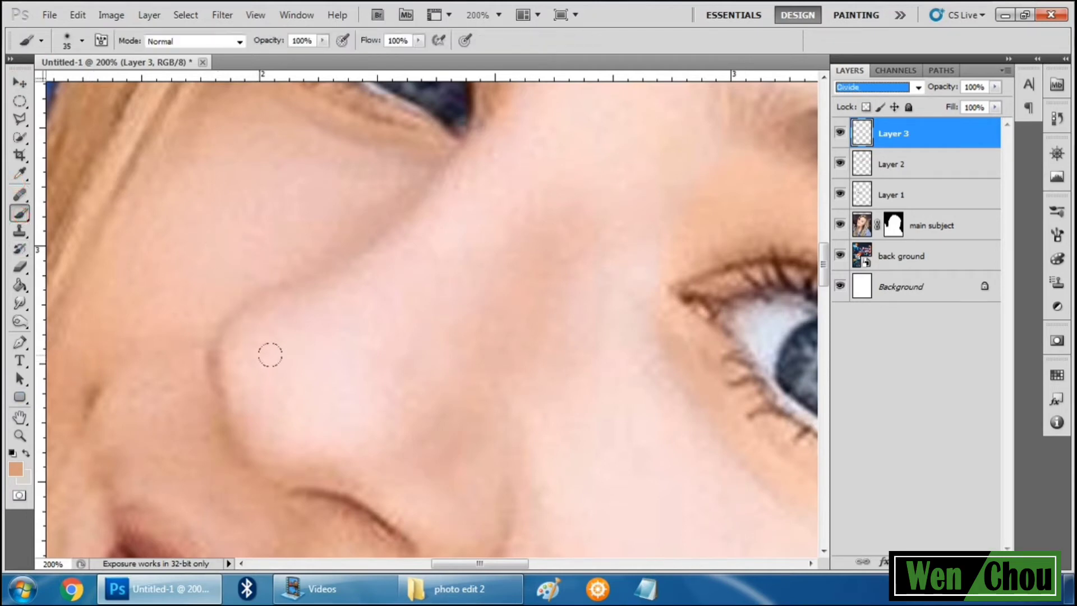
{"action": "key", "text": "Up"}
{"action": "key", "text": "Up"}
{"action": "key", "text": "Up"}
{"action": "key", "text": "Up"}
{"action": "left_click", "coordinate": [881, 87]}
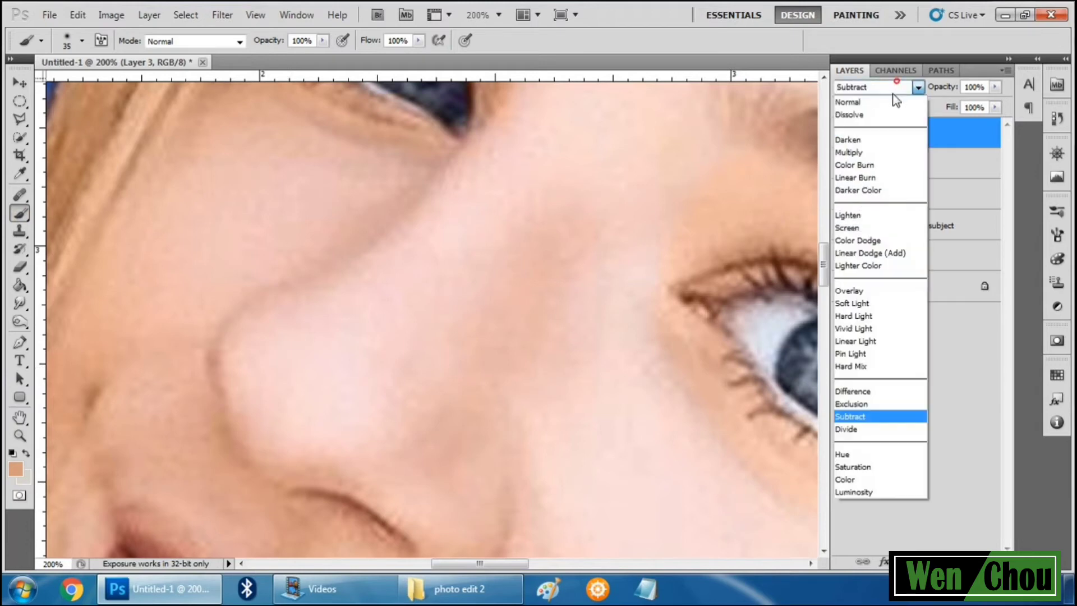
{"action": "left_click", "coordinate": [887, 103]}
Paint an orange-tan shadow along the far side of the nose, from the inner eye corner down to the nose tip, with a 35 px brush.
{"action": "mouse_move", "coordinate": [481, 145]}
{"action": "left_mouse_down"}
{"action": "mouse_move", "coordinate": [335, 280]}
{"action": "mouse_move", "coordinate": [241, 326]}
{"action": "mouse_move", "coordinate": [229, 355]}
{"action": "mouse_move", "coordinate": [258, 440]}
{"action": "left_mouse_up"}
{"action": "scroll", "coordinate": [376, 332], "scroll_direction": "up", "scroll_amount": 2}
{"action": "scroll", "coordinate": [381, 328], "scroll_direction": "up", "scroll_amount": 2}
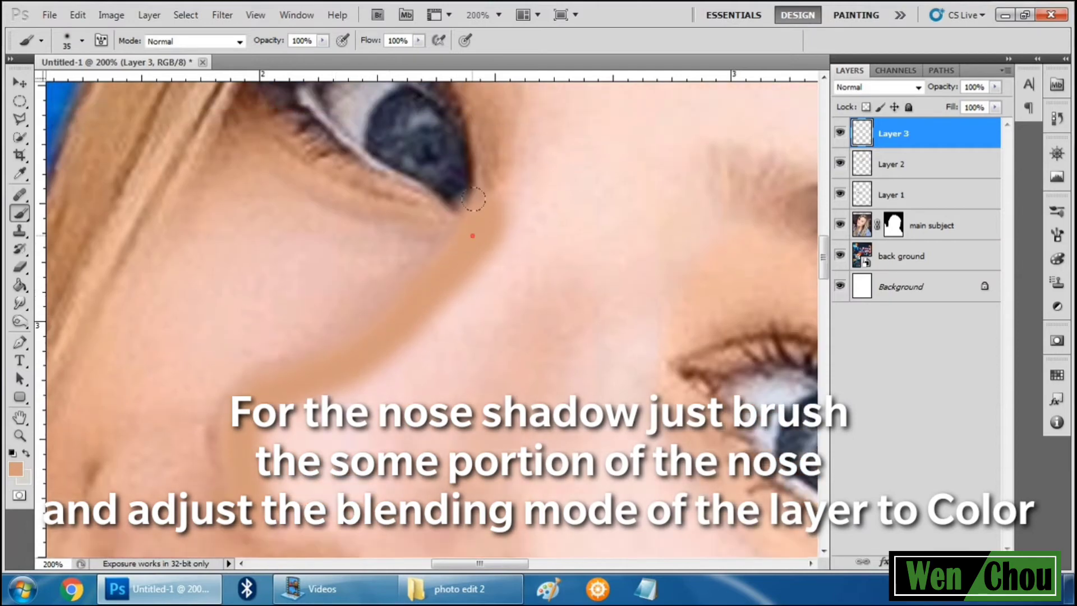
{"action": "scroll", "coordinate": [480, 165], "scroll_direction": "up", "scroll_amount": 2}
{"action": "scroll", "coordinate": [487, 167], "scroll_direction": "down", "scroll_amount": 5}
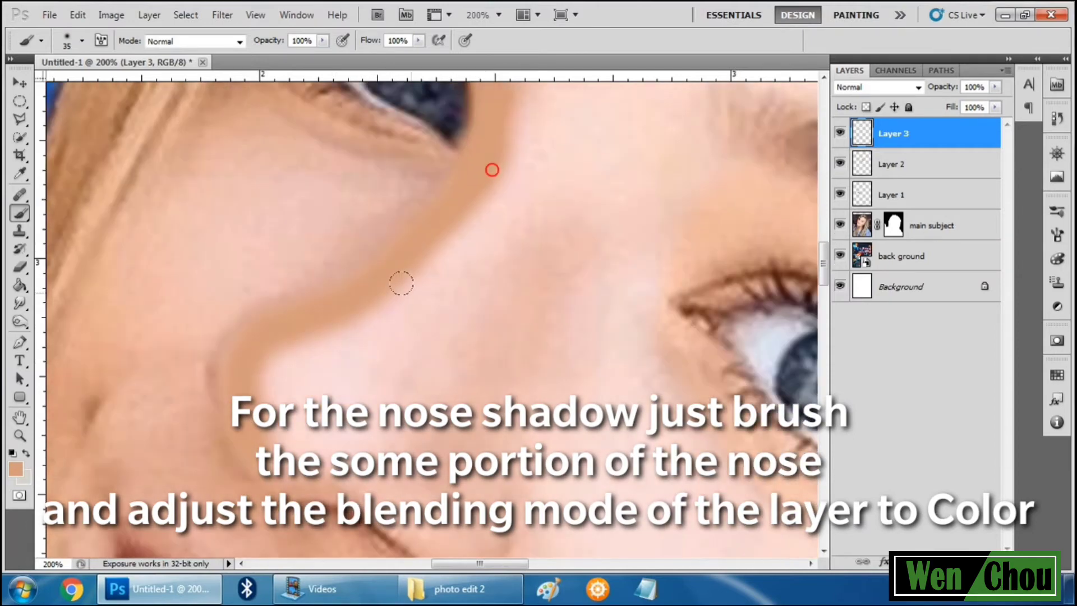
Set Layer 3 with the nose shadow to the Multiply blend mode with 43% fill.
{"action": "left_click", "coordinate": [919, 88]}
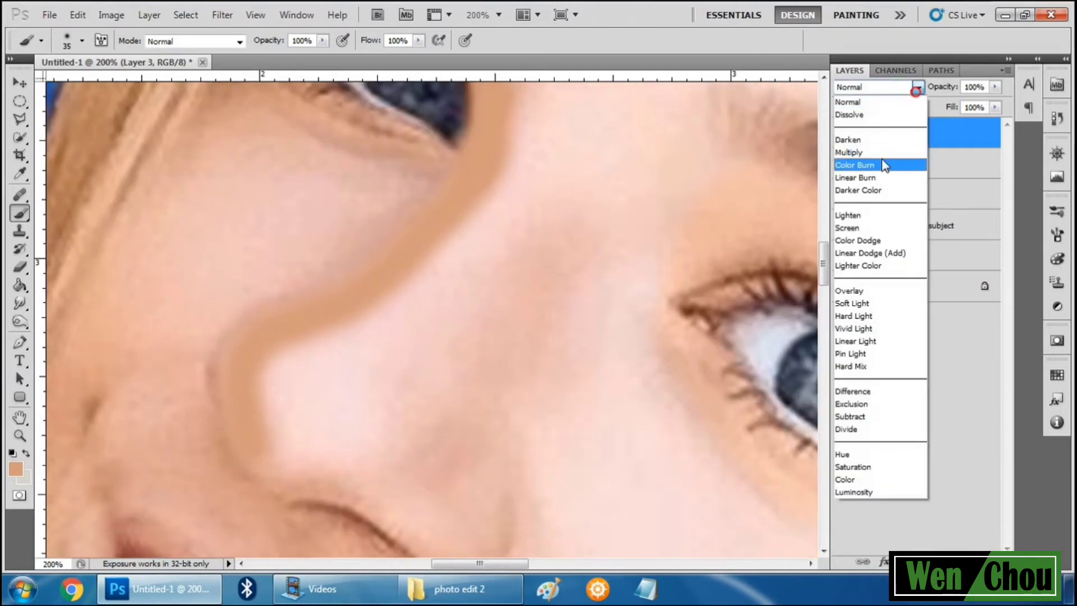
{"action": "left_click", "coordinate": [880, 151]}
{"action": "scroll", "coordinate": [825, 259], "scroll_direction": "up", "scroll_amount": 2}
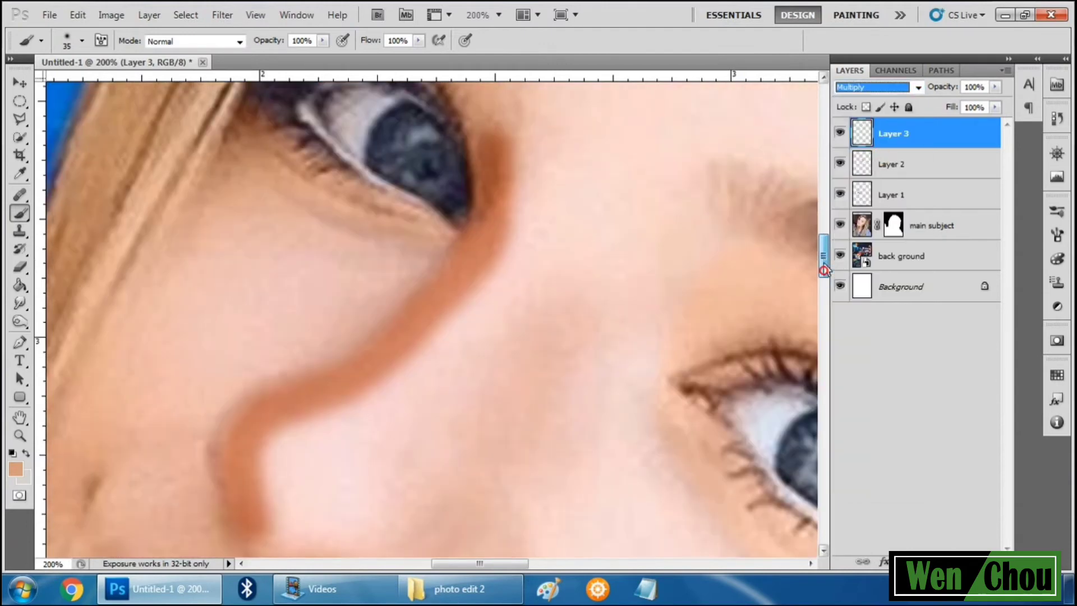
{"action": "left_click_drag", "start_coordinate": [951, 107], "coordinate": [900, 153]}
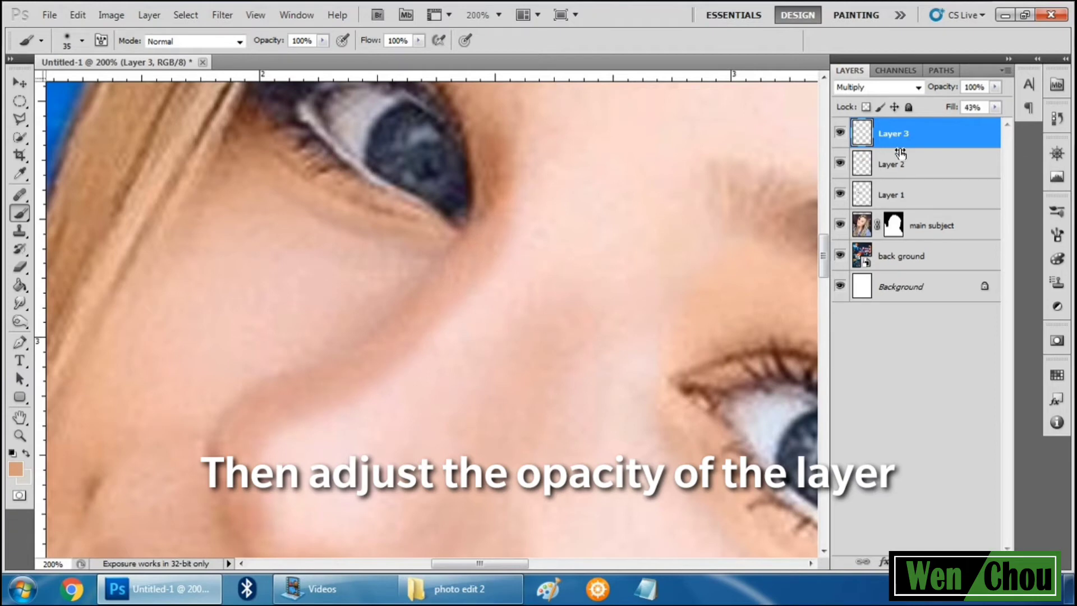
Soften the nose shadow's edges near the inner eye corner and the nose tip with a 40 px eraser at 17% opacity.
{"action": "key", "text": "e"}
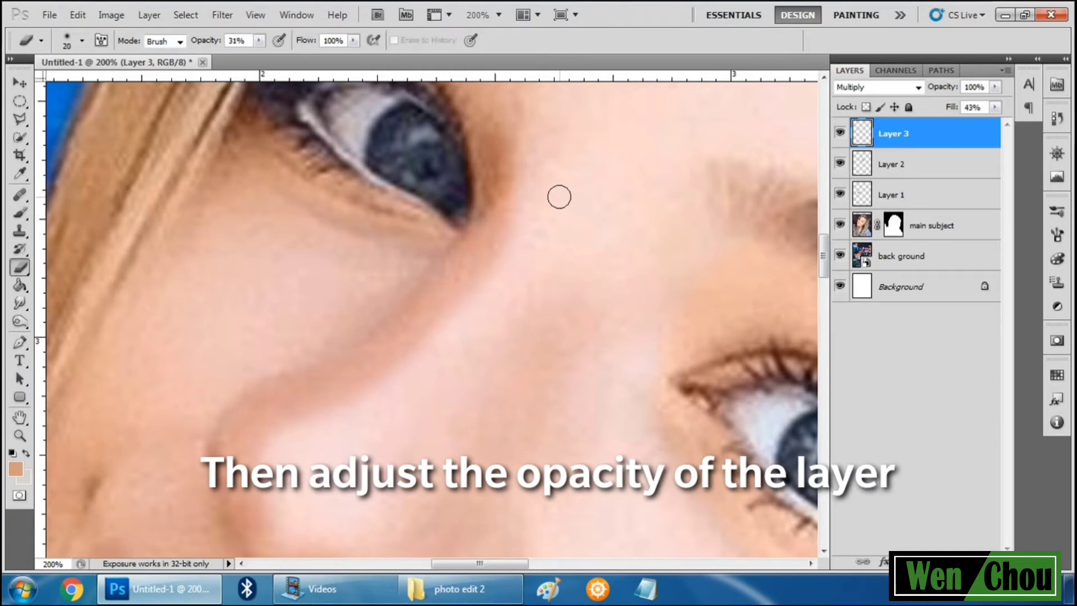
{"action": "key", "text": "bracketright"}
{"action": "key", "text": "bracketright"}
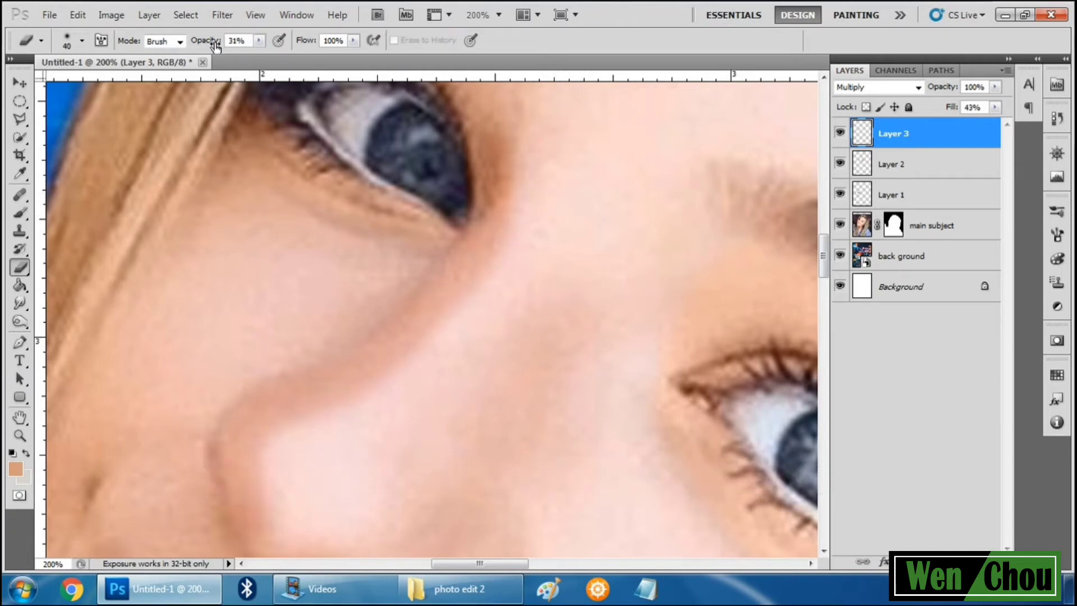
{"action": "left_click_drag", "start_coordinate": [203, 48], "coordinate": [197, 48]}
{"action": "scroll", "coordinate": [588, 192], "scroll_direction": "down", "scroll_amount": 1}
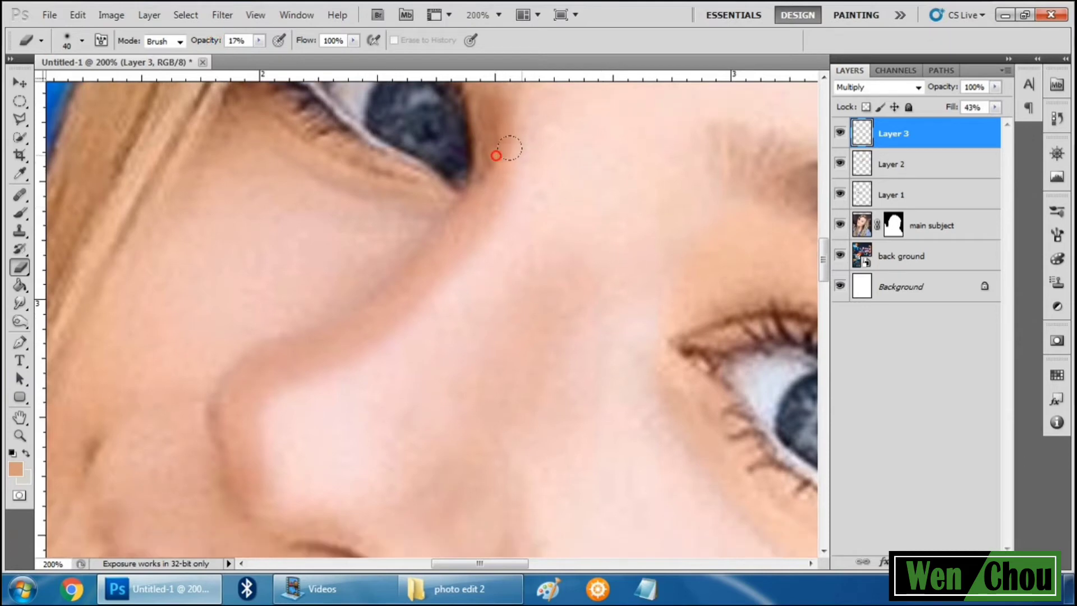
{"action": "left_click_drag", "start_coordinate": [509, 147], "coordinate": [521, 154]}
{"action": "mouse_move", "coordinate": [303, 381]}
{"action": "left_mouse_down"}
{"action": "mouse_move", "coordinate": [260, 418]}
{"action": "mouse_move", "coordinate": [263, 439]}
{"action": "mouse_move", "coordinate": [287, 451]}
{"action": "left_mouse_up"}
Compare the face with and without the nose shadow by hiding and showing Layer 3.
{"action": "key", "text": "z"}
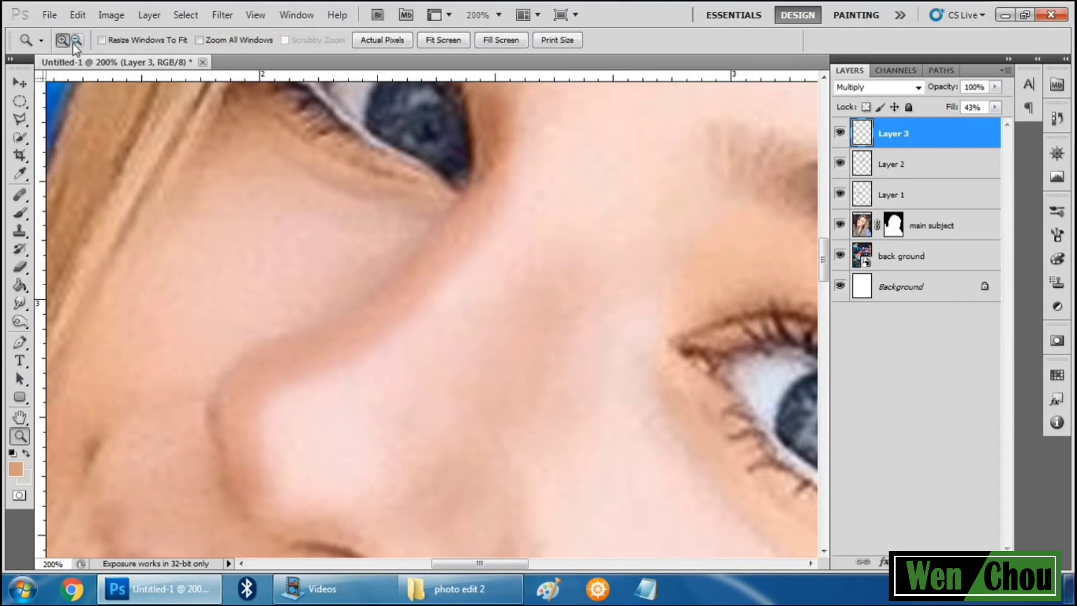
{"action": "left_click", "coordinate": [77, 40]}
{"action": "left_click", "coordinate": [325, 278]}
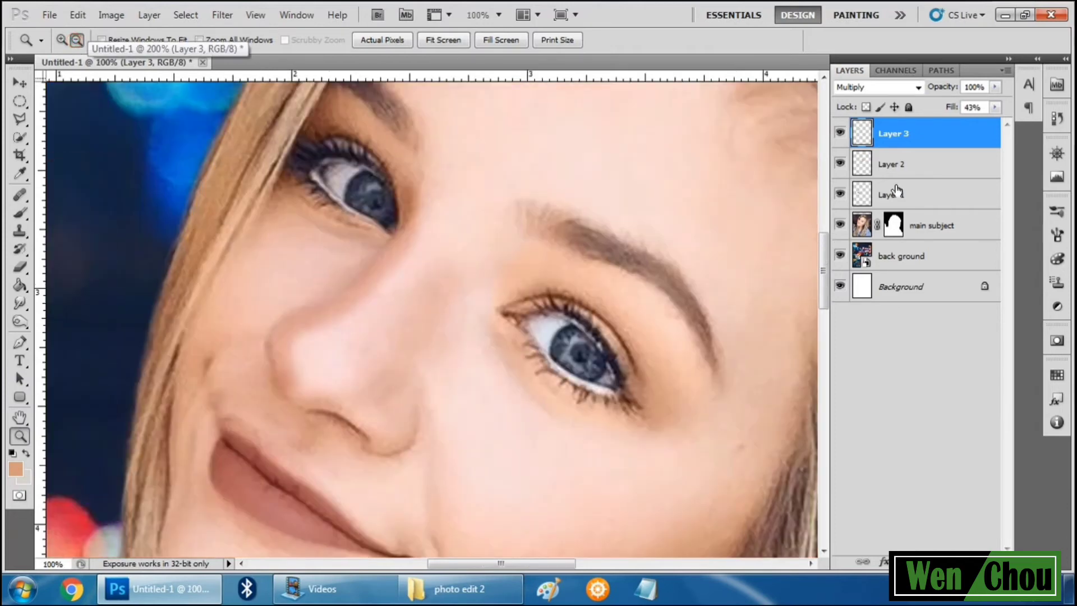
{"action": "left_click", "coordinate": [839, 133]}
{"action": "left_click", "coordinate": [840, 132]}
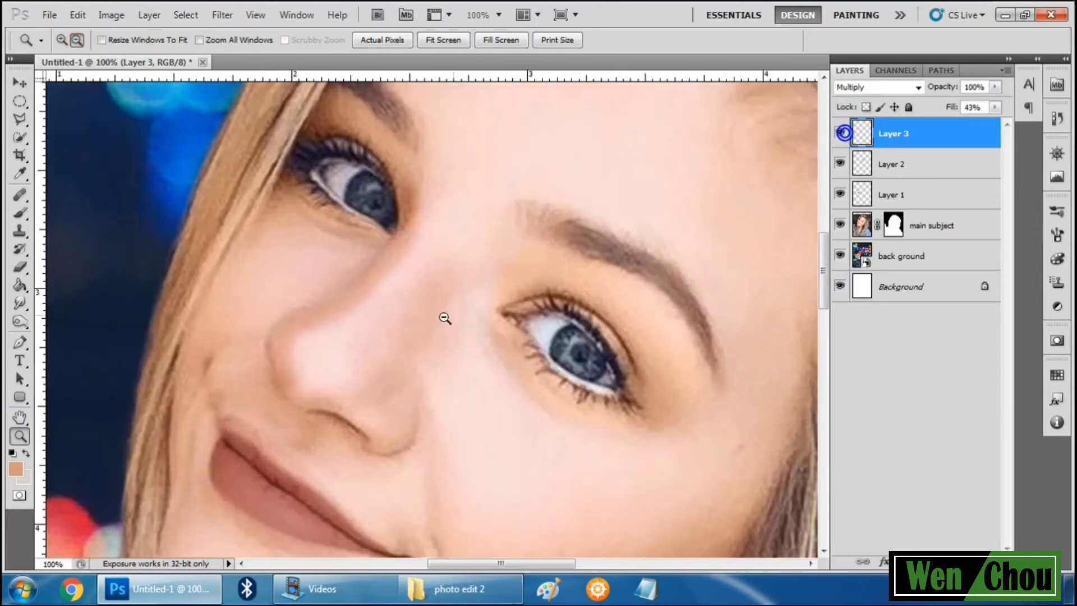
Lower the opacity of Layer 3 with the nose shadow to 77%.
{"action": "left_click_drag", "start_coordinate": [949, 86], "coordinate": [934, 99]}
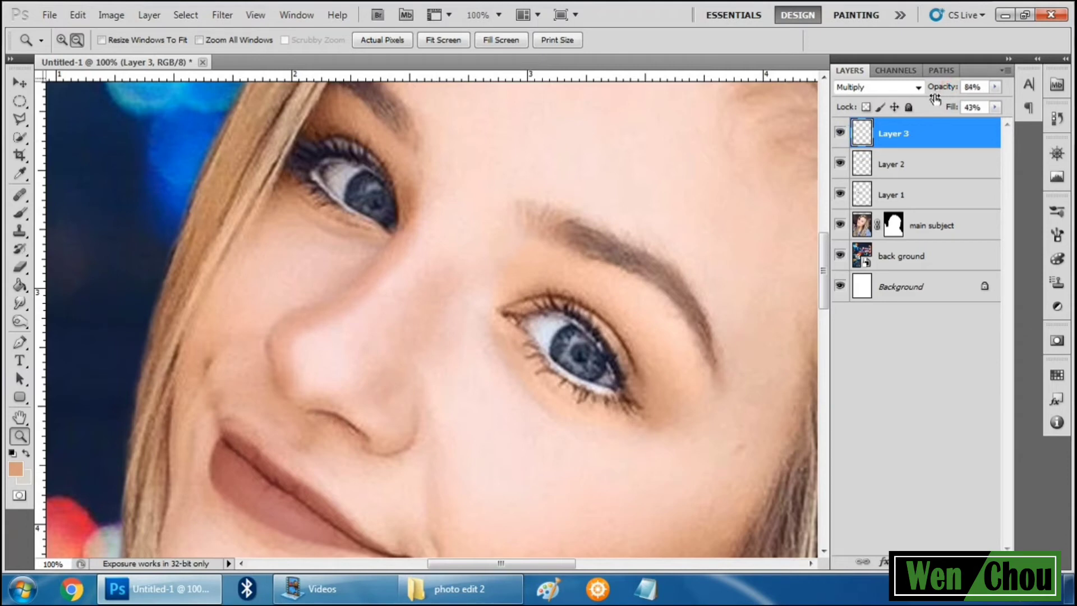
{"action": "left_click", "coordinate": [840, 132]}
{"action": "left_click", "coordinate": [376, 266], "text": "alt"}
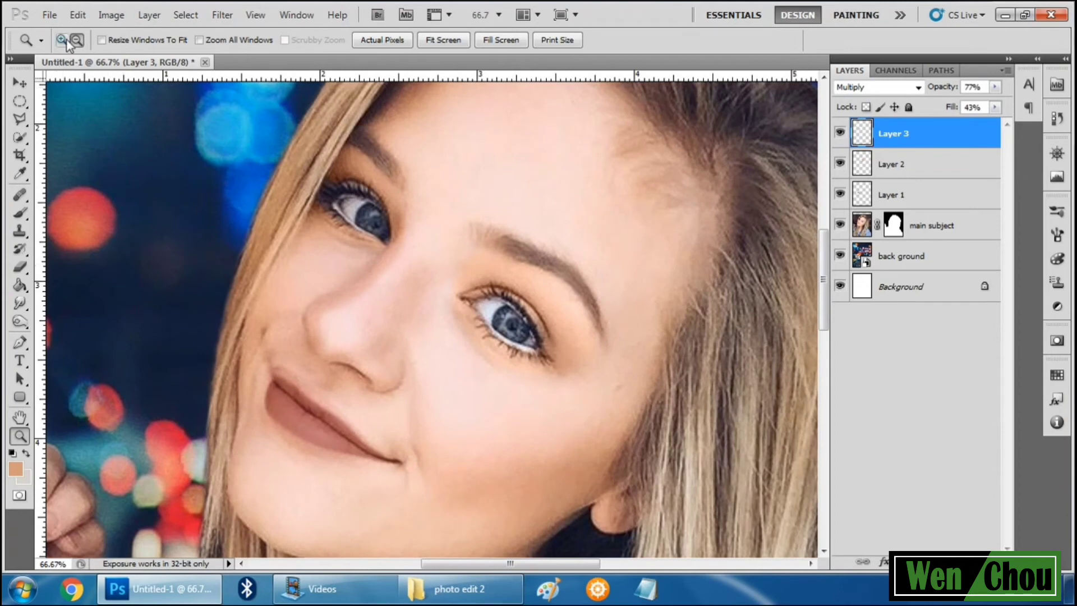
Add a new layer above Layer 3 for the cheek blush and switch to the Brush tool.
{"action": "scroll", "coordinate": [488, 333], "scroll_direction": "down", "scroll_amount": 3}
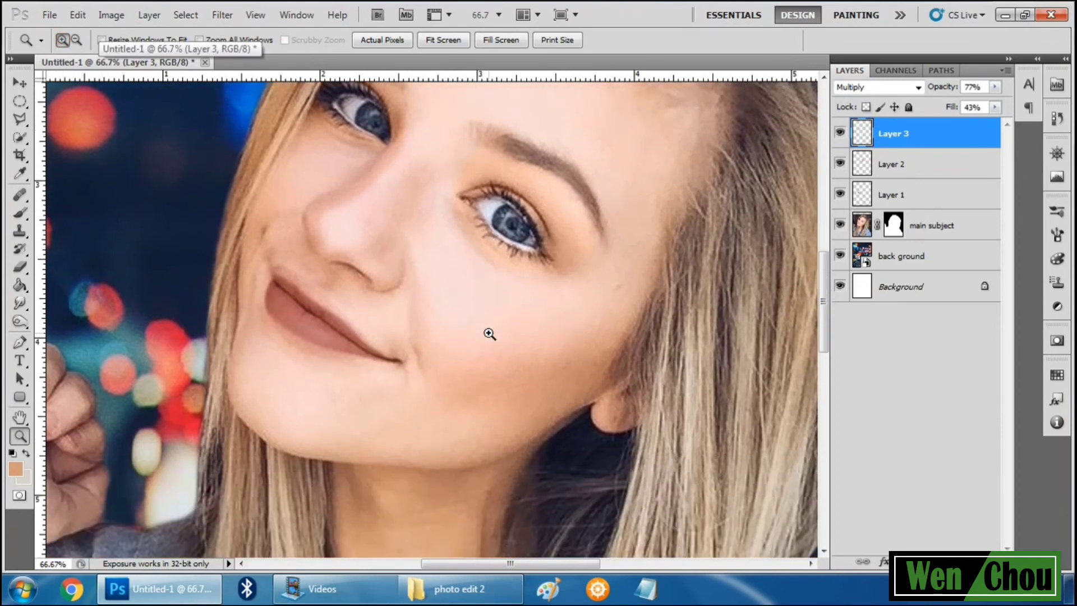
{"action": "left_click", "coordinate": [488, 332]}
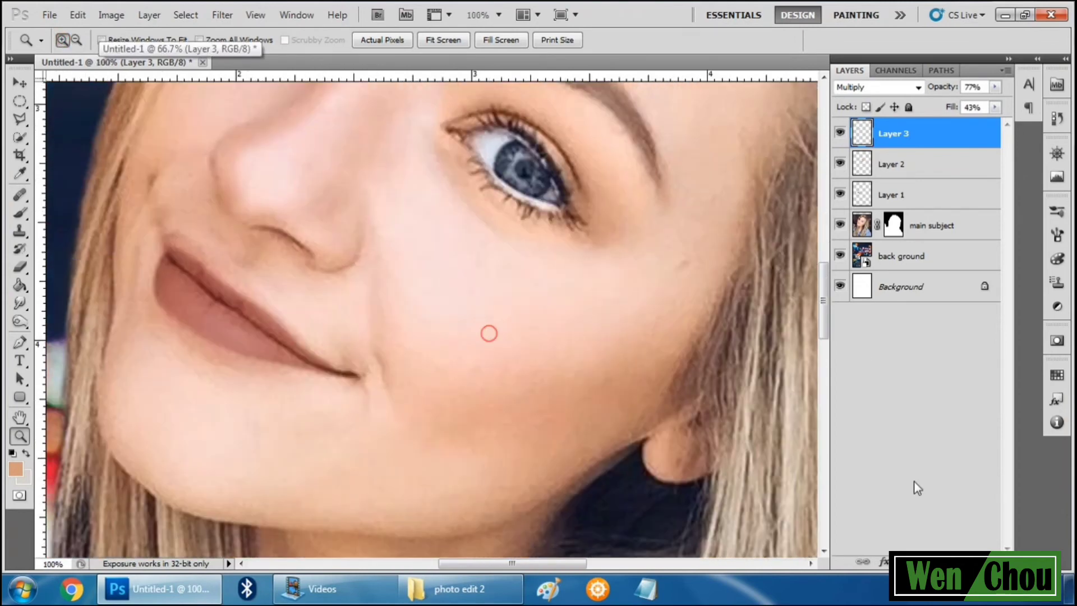
{"action": "key", "text": "ctrl+shift+alt+n"}
{"action": "key", "text": "b"}
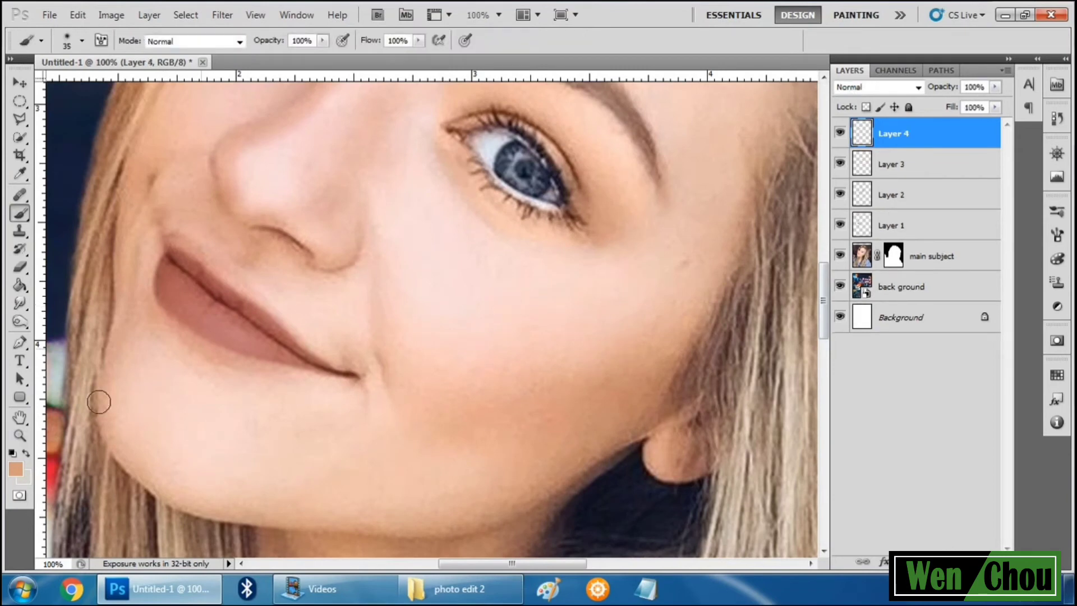
Sample the lip colour as foreground colour and brighten it to the pink #da7f7b.
{"action": "left_click", "coordinate": [23, 473]}
{"action": "left_click", "coordinate": [200, 312]}
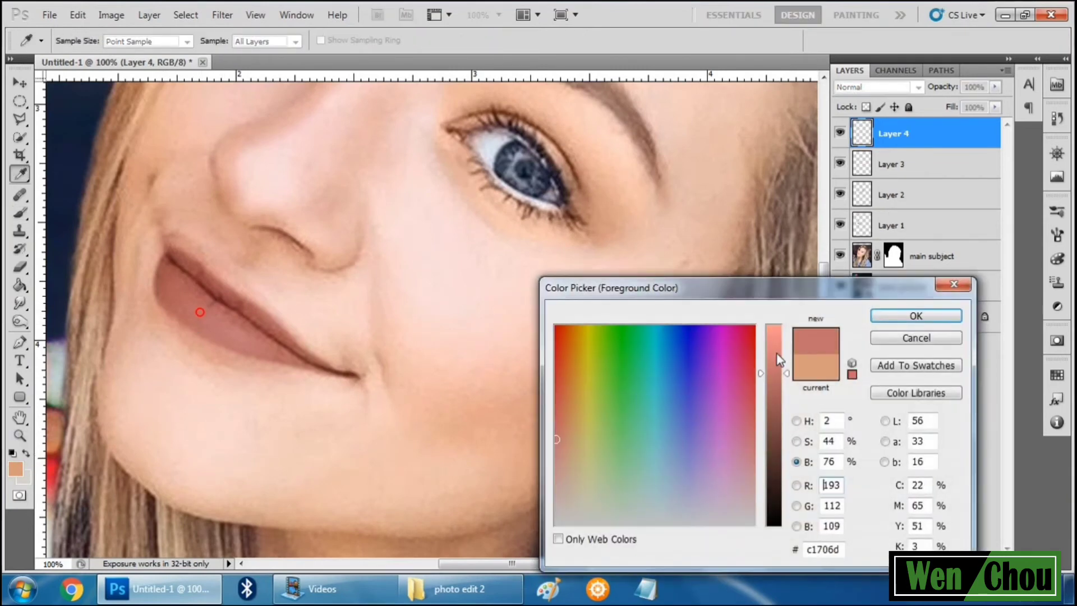
{"action": "left_click_drag", "start_coordinate": [780, 365], "coordinate": [780, 358]}
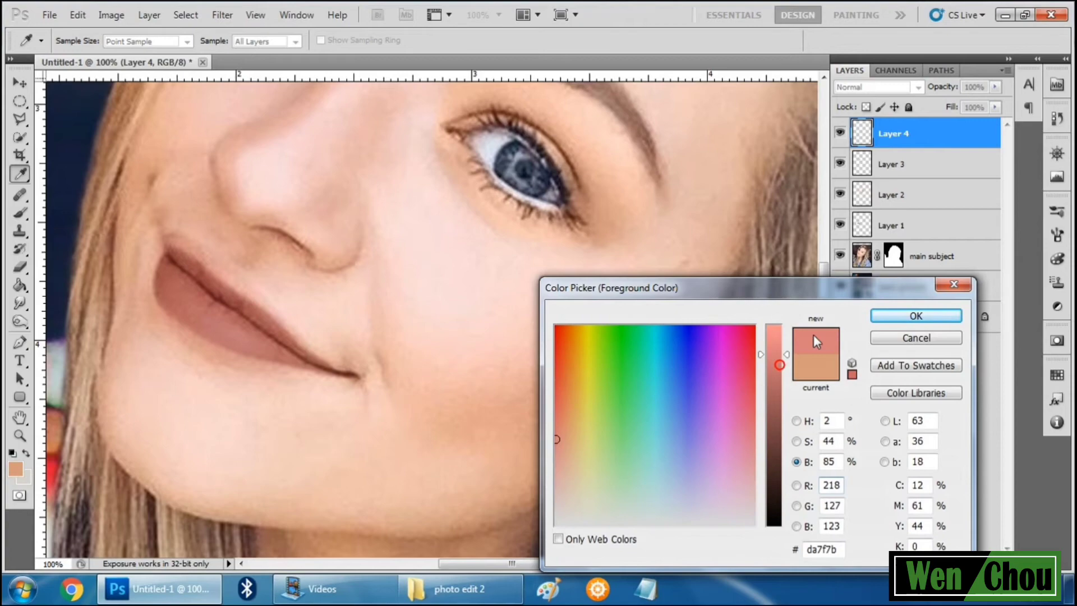
{"action": "left_click", "coordinate": [892, 317]}
Paint a round pink blush spot on the near cheek below the eye with a 150 px brush.
{"action": "key", "text": "b"}
{"action": "key", "text": "bracketright"}
{"action": "key", "text": "bracketright"}
{"action": "key", "text": "bracketright"}
{"action": "key", "text": "bracketright"}
{"action": "key", "text": "bracketright"}
{"action": "key", "text": "bracketright"}
{"action": "key", "text": "bracketright"}
{"action": "key", "text": "bracketright"}
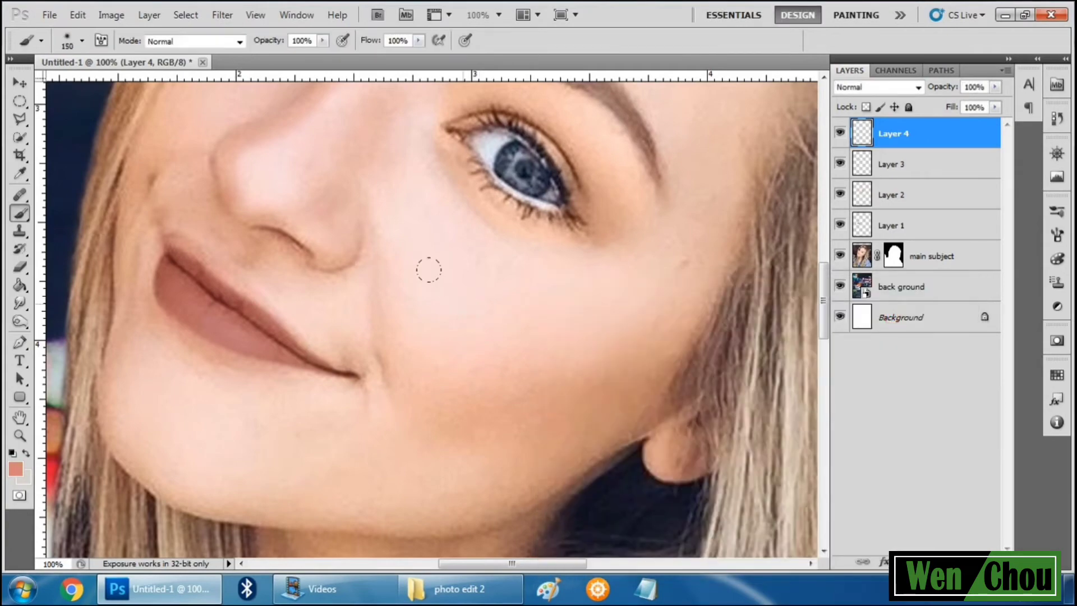
{"action": "left_click", "coordinate": [475, 318]}
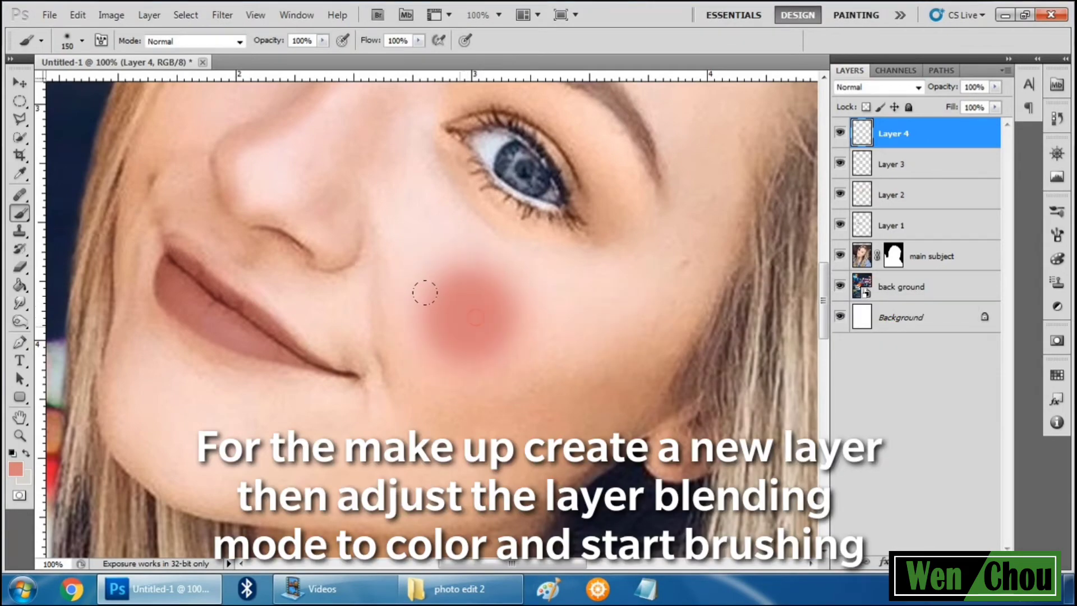
Paint a smaller blush spot on the far cheek between the hair and the nose with an 80 px brush.
{"action": "scroll", "coordinate": [421, 291], "scroll_direction": "up", "scroll_amount": 5}
{"action": "key", "text": "bracketleft"}
{"action": "key", "text": "bracketleft"}
{"action": "key", "text": "bracketleft"}
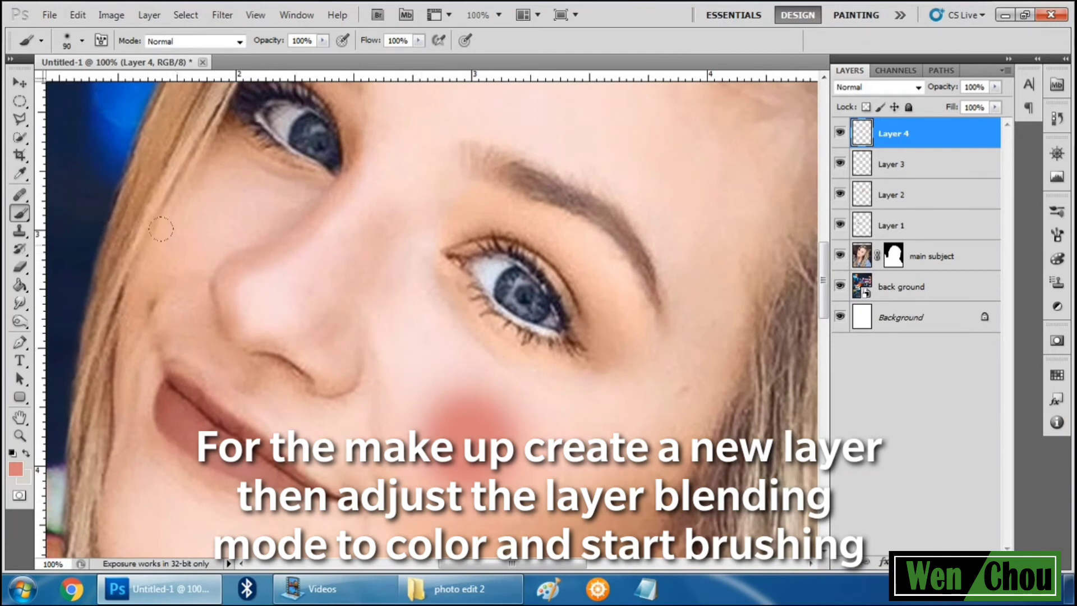
{"action": "key", "text": "bracketright"}
{"action": "left_click_drag", "start_coordinate": [160, 233], "coordinate": [193, 247]}
Extend the pink blush on the near cheek with a 125 px brush.
{"action": "scroll", "coordinate": [443, 376], "scroll_direction": "down", "scroll_amount": 2}
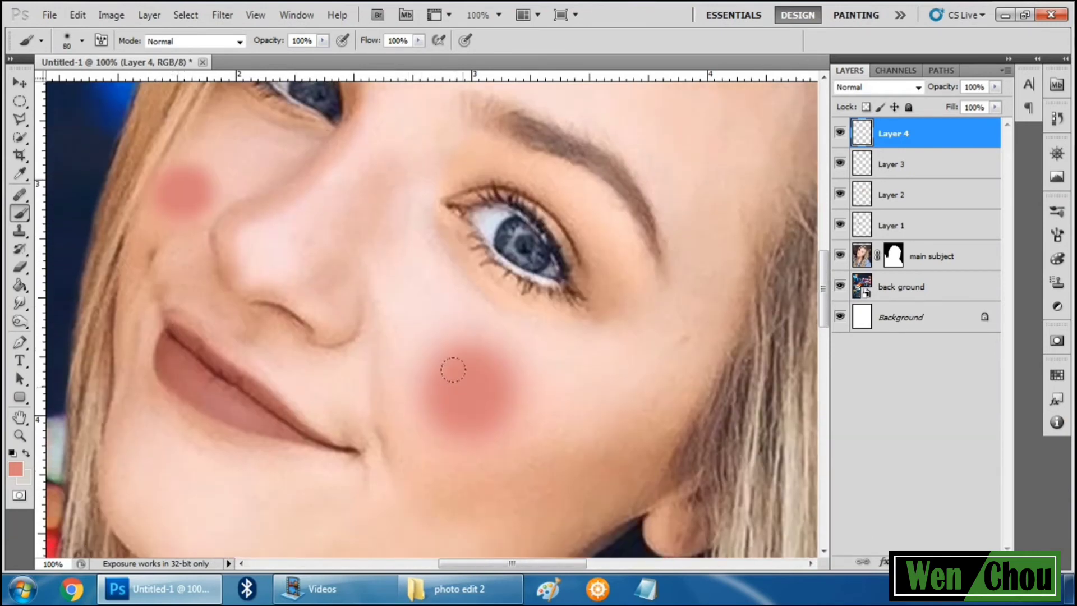
{"action": "left_click", "coordinate": [430, 345]}
Try Overlay blending on Layer 4 and move the layer below Layer 1, directly above the main subject layer.
{"action": "left_click", "coordinate": [899, 88]}
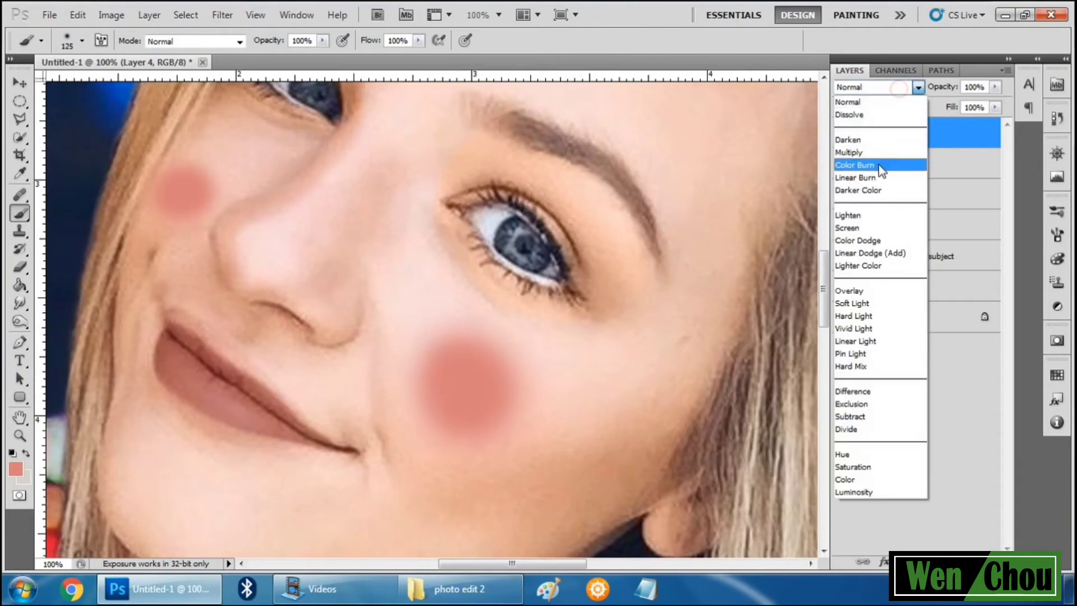
{"action": "left_click", "coordinate": [868, 291]}
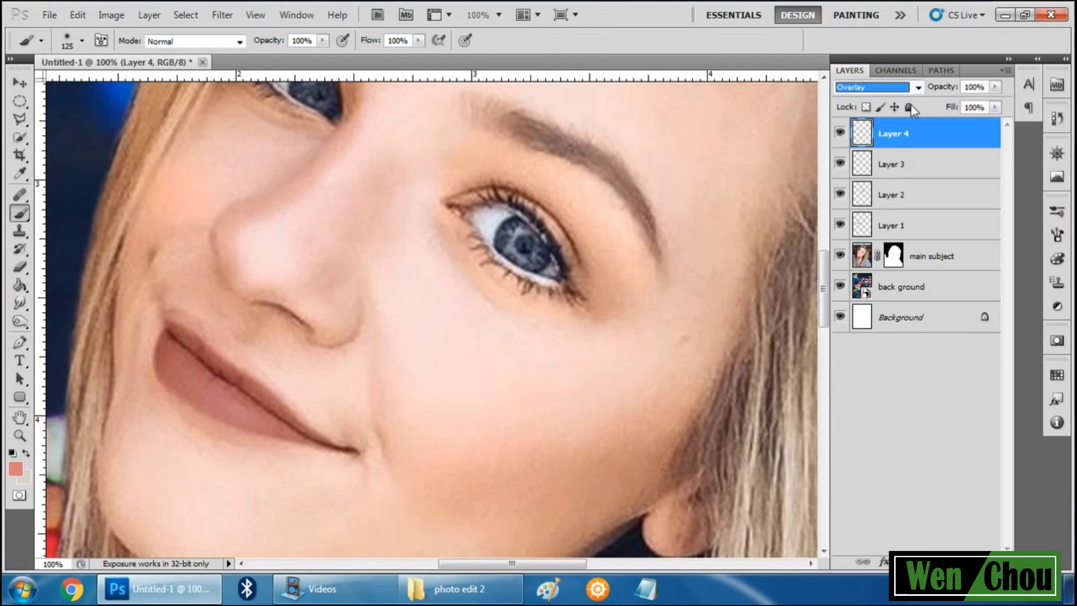
{"action": "left_click_drag", "start_coordinate": [866, 147], "coordinate": [866, 240]}
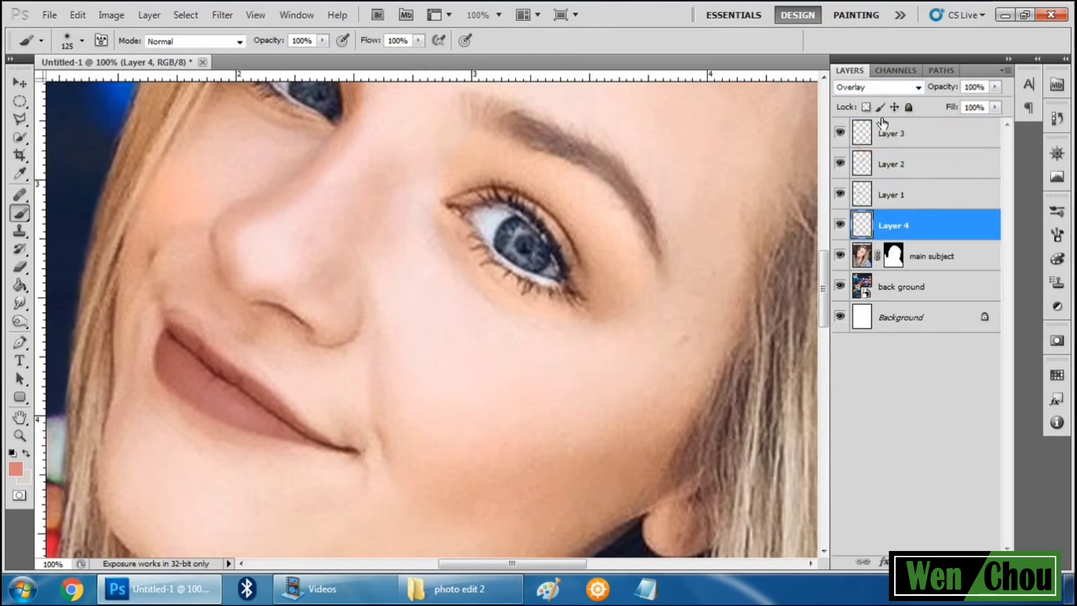
Try Screen and Normal blending on Layer 4, and finally set its blend mode to Color.
{"action": "left_click", "coordinate": [880, 88]}
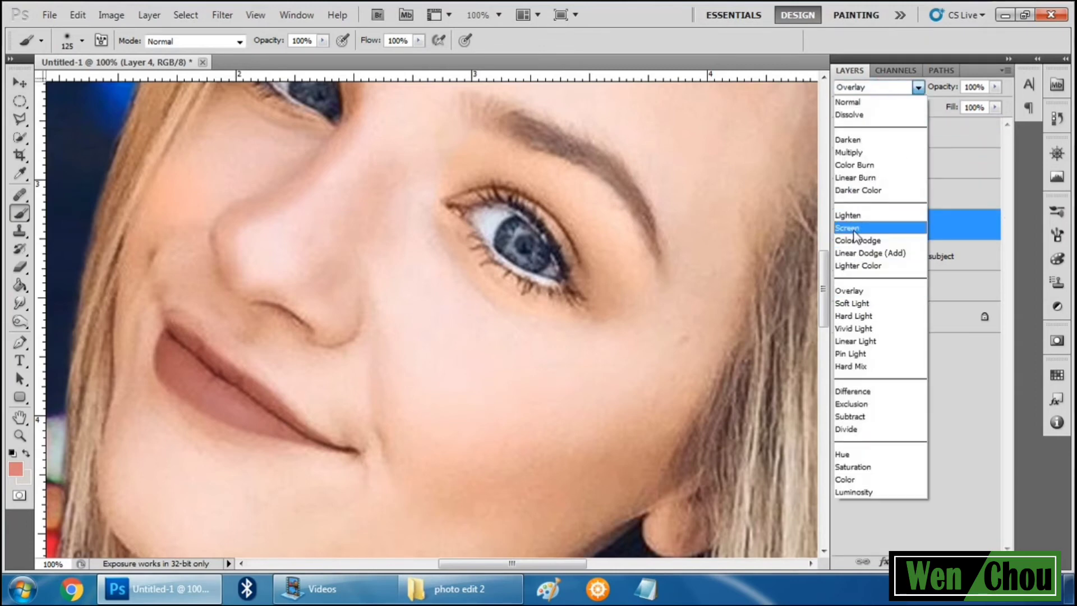
{"action": "left_click", "coordinate": [853, 229]}
{"action": "left_click", "coordinate": [879, 87]}
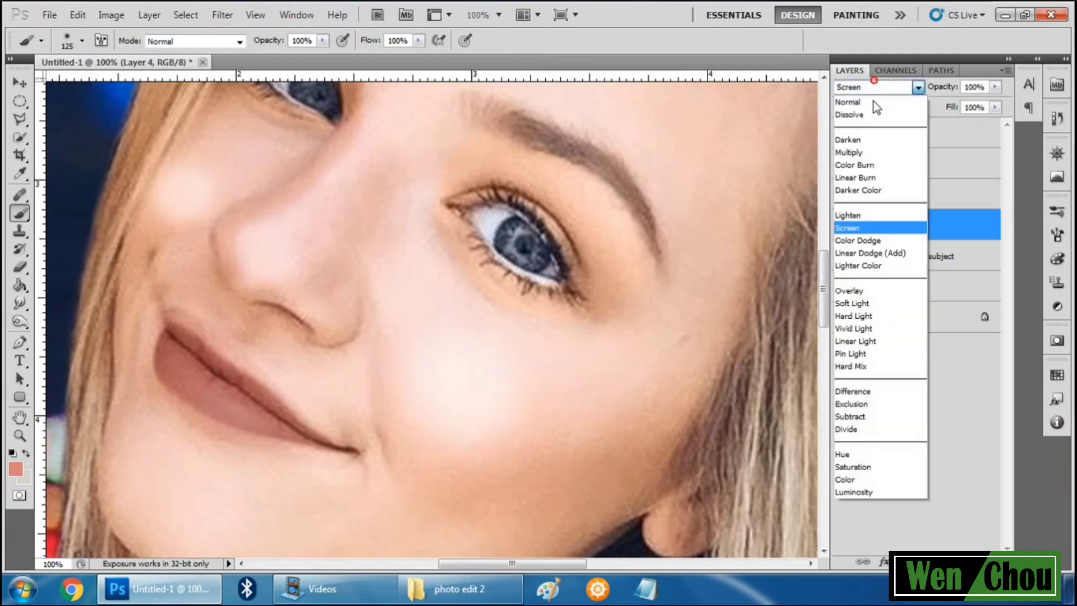
{"action": "left_click", "coordinate": [873, 105]}
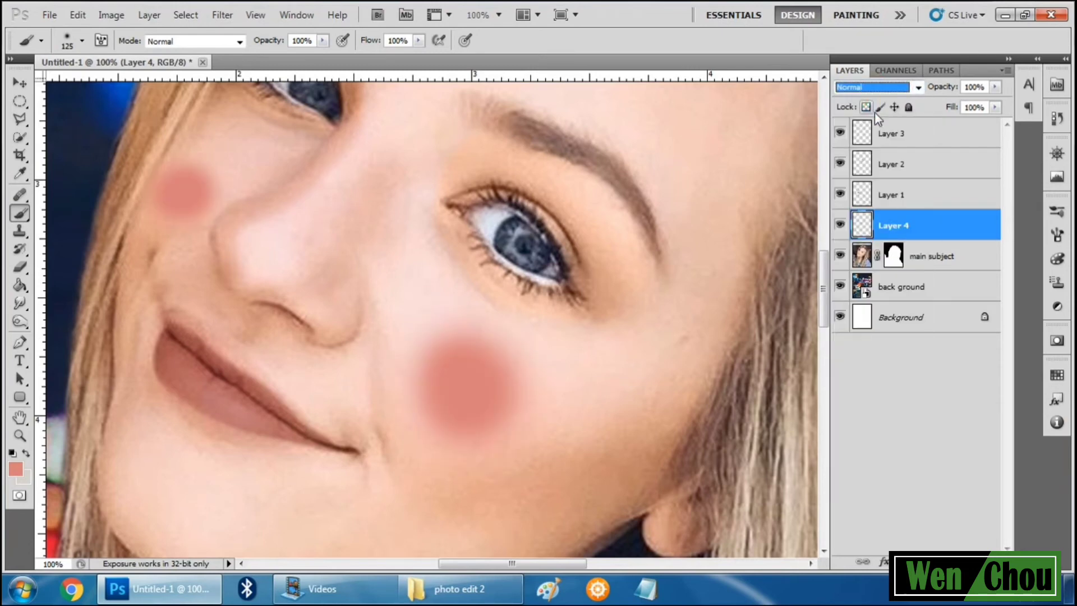
{"action": "left_click", "coordinate": [877, 91]}
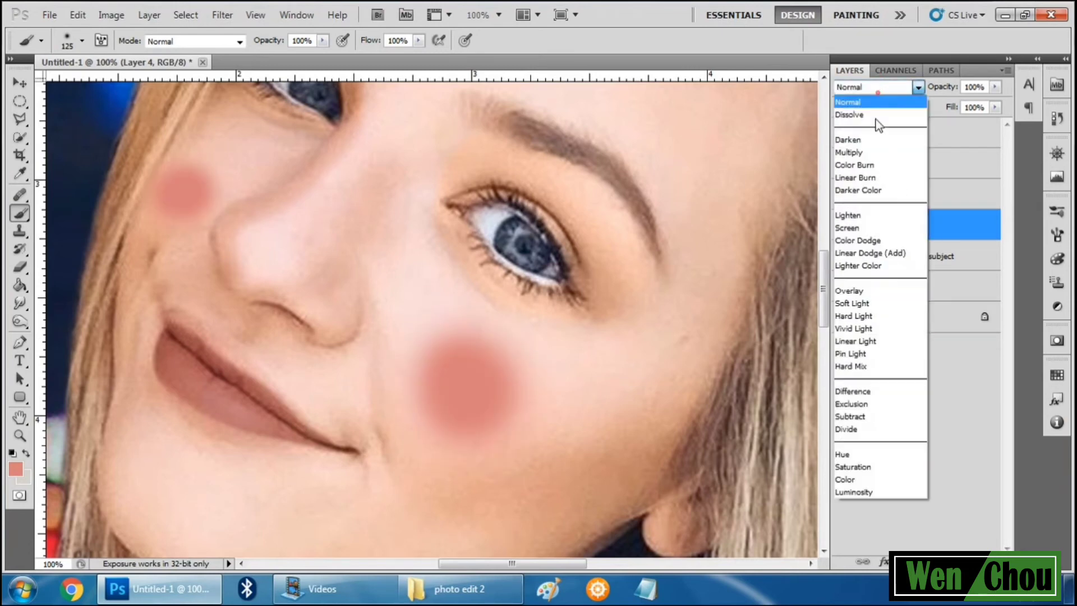
{"action": "left_click", "coordinate": [857, 478]}
Add blush to the lower near cheek and set the foreground colour to #b36361, sampled from the lower lip.
{"action": "left_click", "coordinate": [505, 426]}
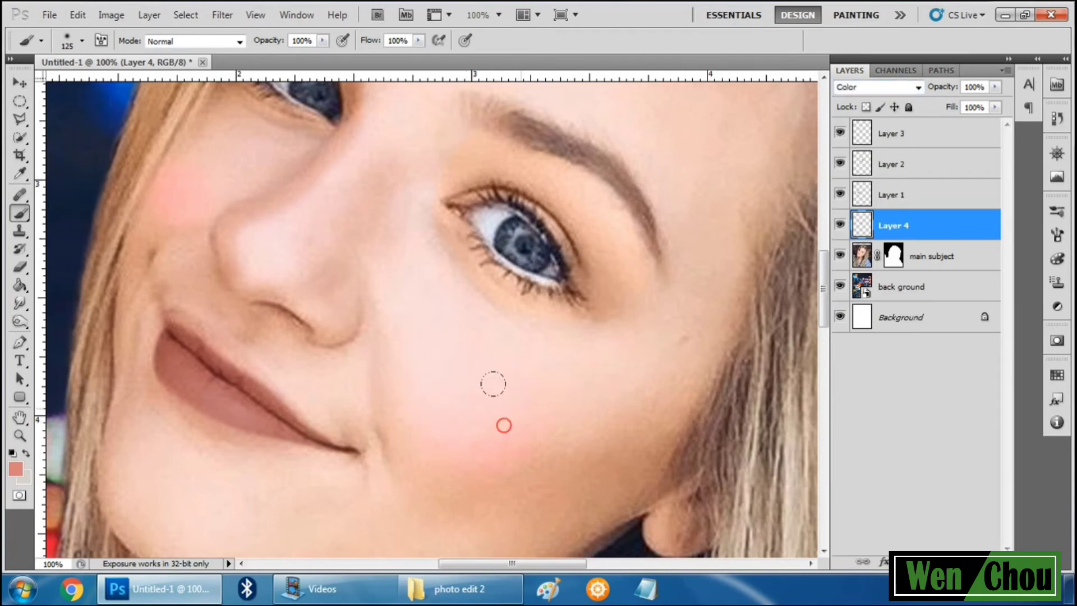
{"action": "left_click", "coordinate": [15, 470]}
{"action": "left_click", "coordinate": [205, 379]}
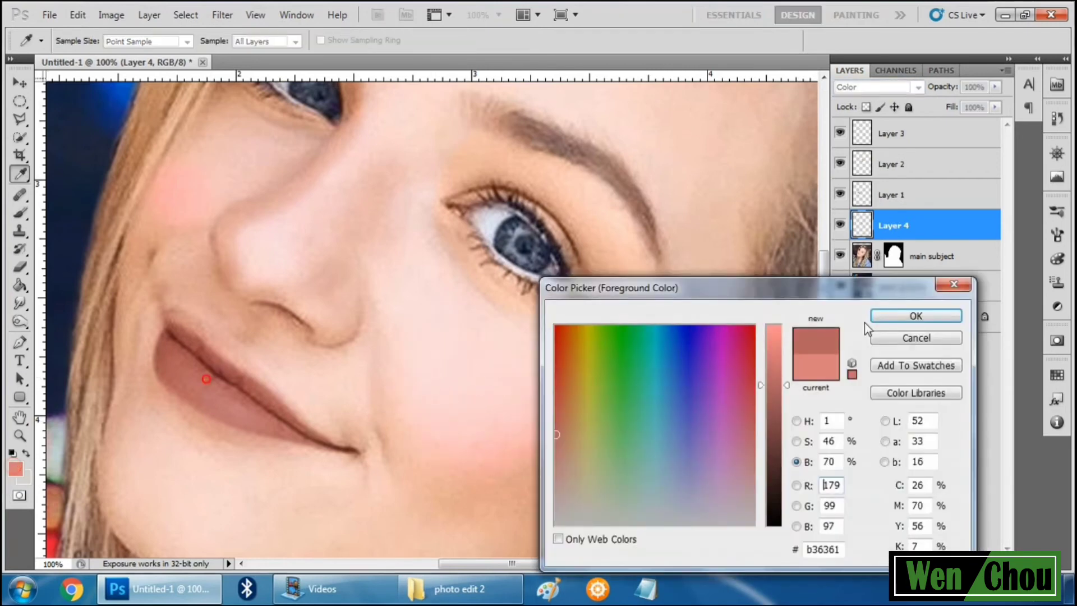
{"action": "left_click", "coordinate": [895, 320]}
Paint the darker lip-coloured blush over both cheeks on Layer 4 with the 125 px brush.
{"action": "left_click", "coordinate": [484, 385]}
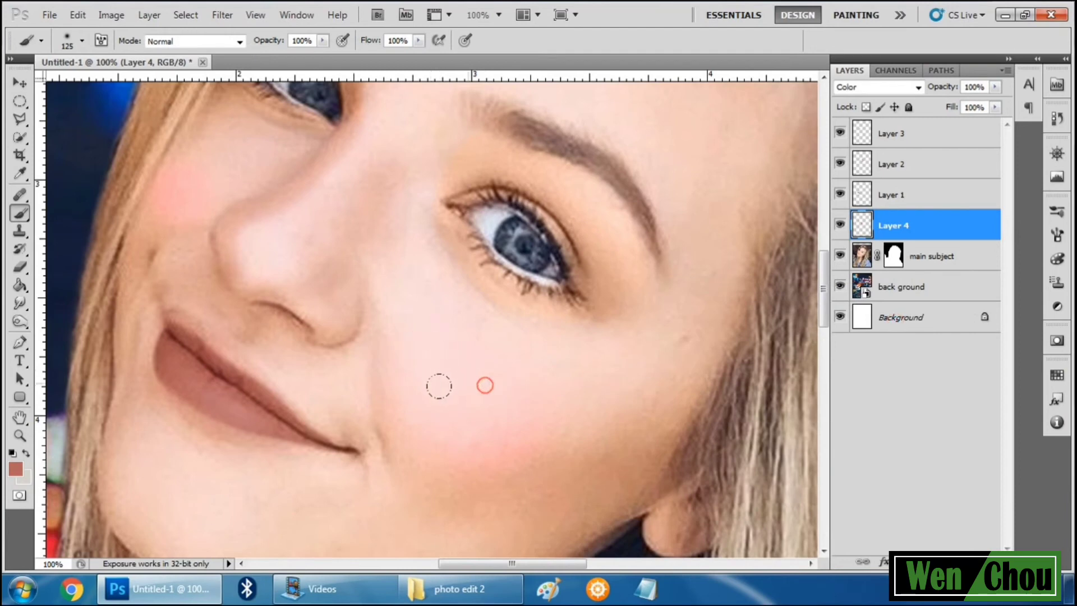
{"action": "left_click_drag", "start_coordinate": [141, 181], "coordinate": [185, 137]}
{"action": "left_click", "coordinate": [463, 390]}
Soften the blush by lowering Layer 4's fill to 32% and its opacity to 87%.
{"action": "scroll", "coordinate": [552, 391], "scroll_direction": "down", "scroll_amount": 2}
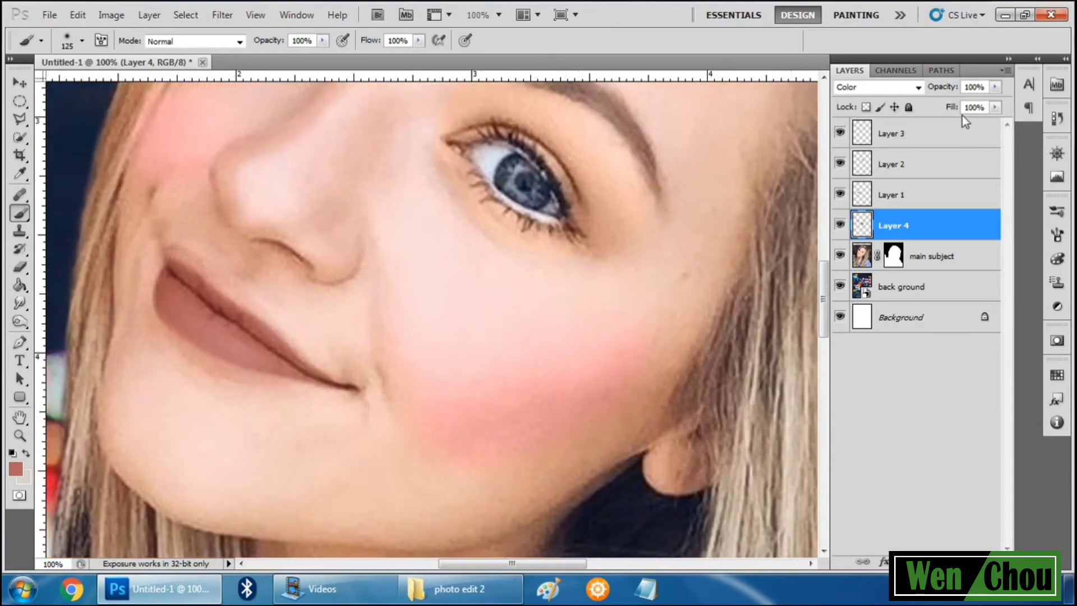
{"action": "left_click_drag", "start_coordinate": [951, 107], "coordinate": [934, 121]}
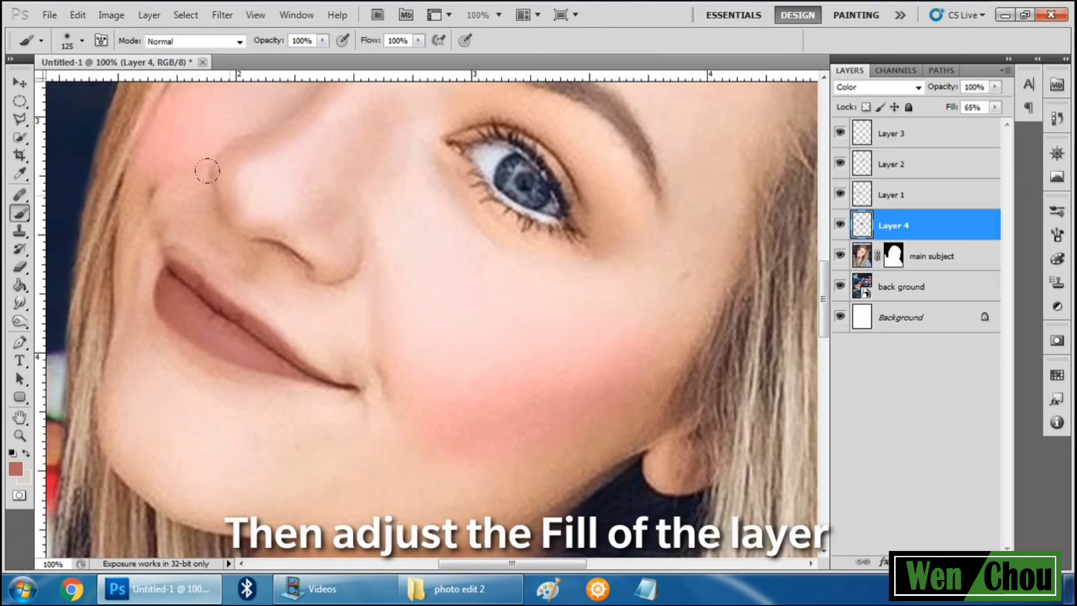
{"action": "scroll", "coordinate": [207, 171], "scroll_direction": "up", "scroll_amount": 3}
{"action": "key", "text": "z"}
{"action": "left_click", "coordinate": [77, 40]}
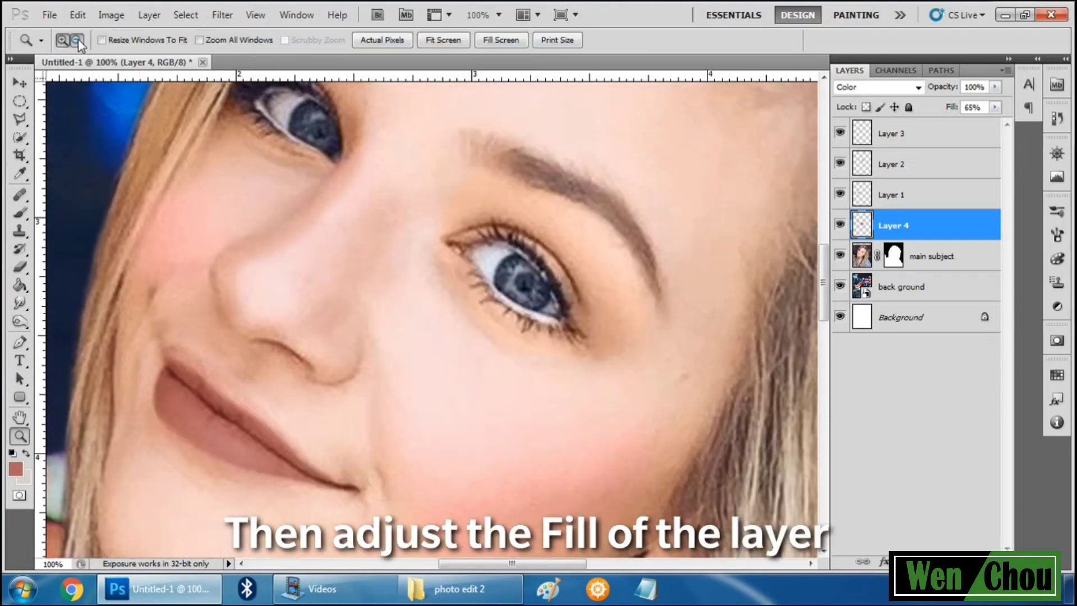
{"action": "left_click", "coordinate": [339, 294]}
{"action": "left_click", "coordinate": [339, 295]}
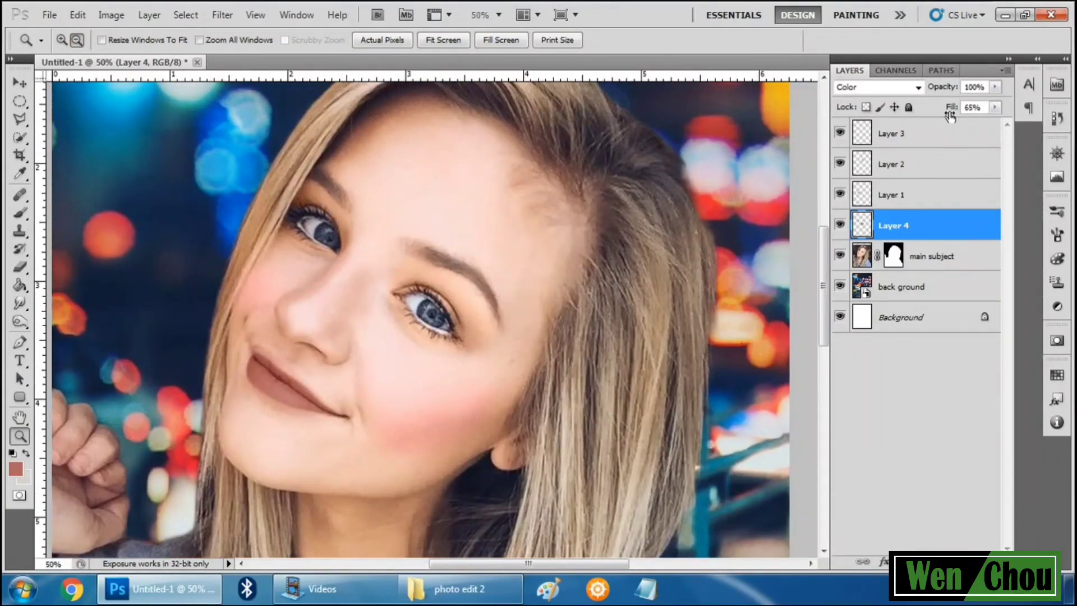
{"action": "left_click_drag", "start_coordinate": [949, 112], "coordinate": [936, 89]}
Compare the face with and without the makeup by toggling the visibility of Layer 4, Layer 1 and Layer 3.
{"action": "left_click", "coordinate": [839, 225]}
{"action": "left_click", "coordinate": [839, 225]}
{"action": "scroll", "coordinate": [435, 383], "scroll_direction": "down", "scroll_amount": 1}
{"action": "left_click", "coordinate": [434, 382], "text": "alt"}
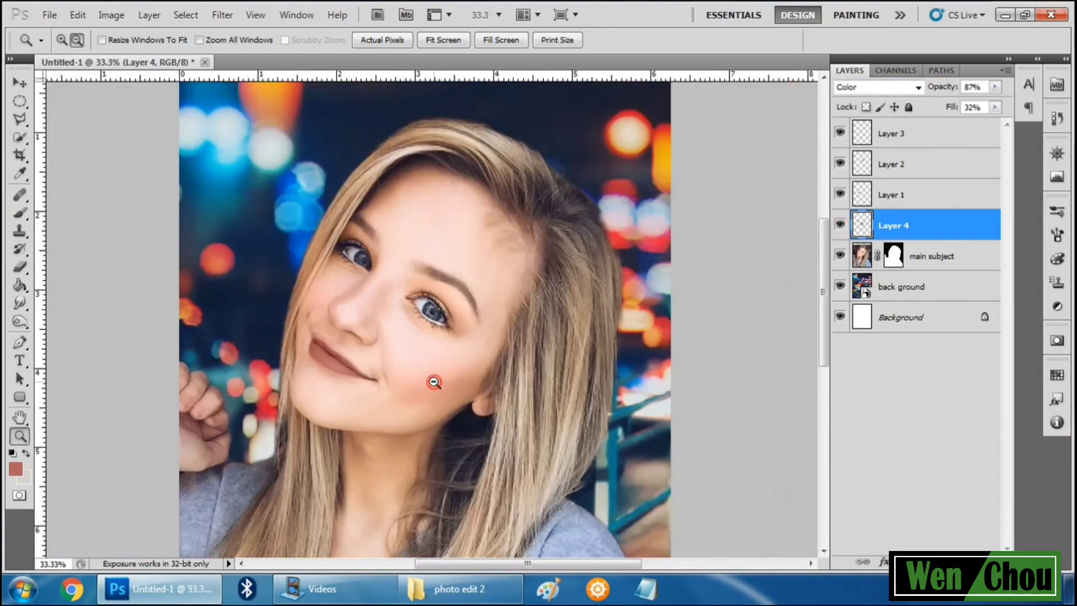
{"action": "left_click", "coordinate": [840, 225]}
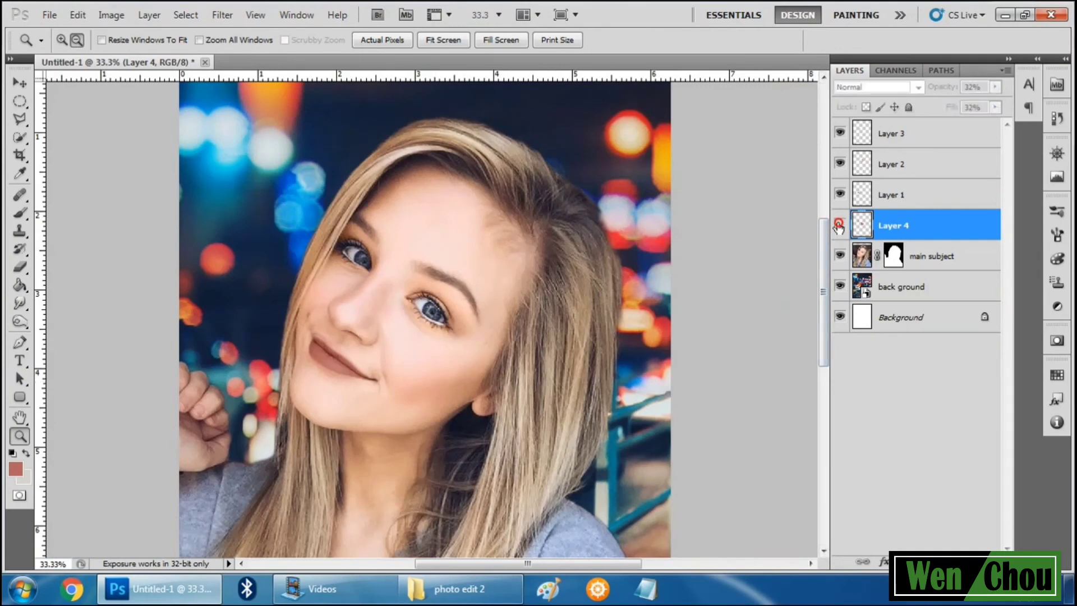
{"action": "left_click", "coordinate": [840, 226]}
{"action": "left_click", "coordinate": [838, 195]}
{"action": "left_click", "coordinate": [840, 194]}
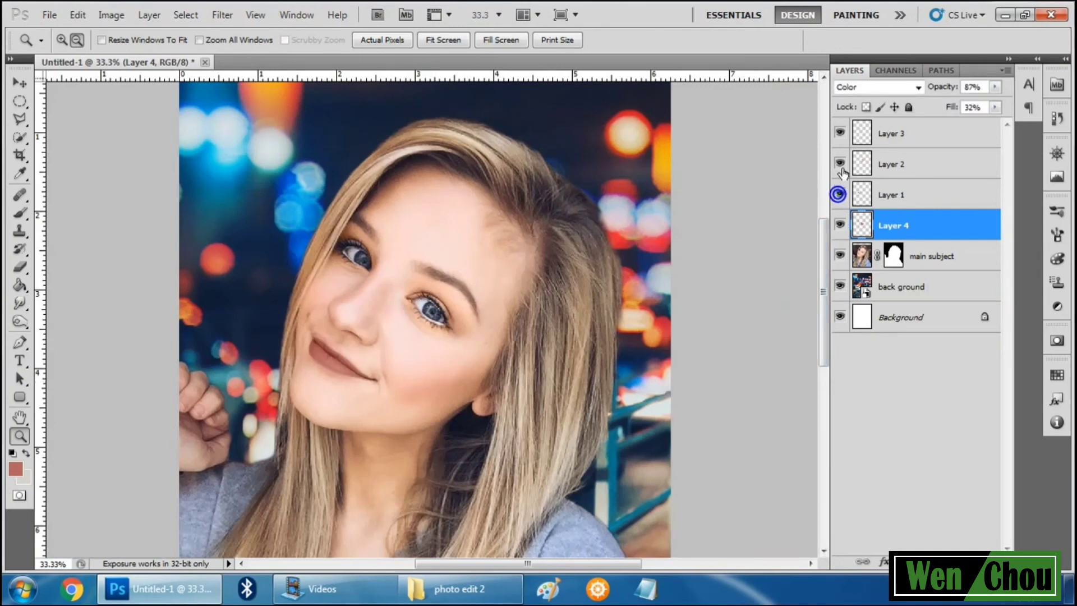
{"action": "left_click", "coordinate": [841, 134]}
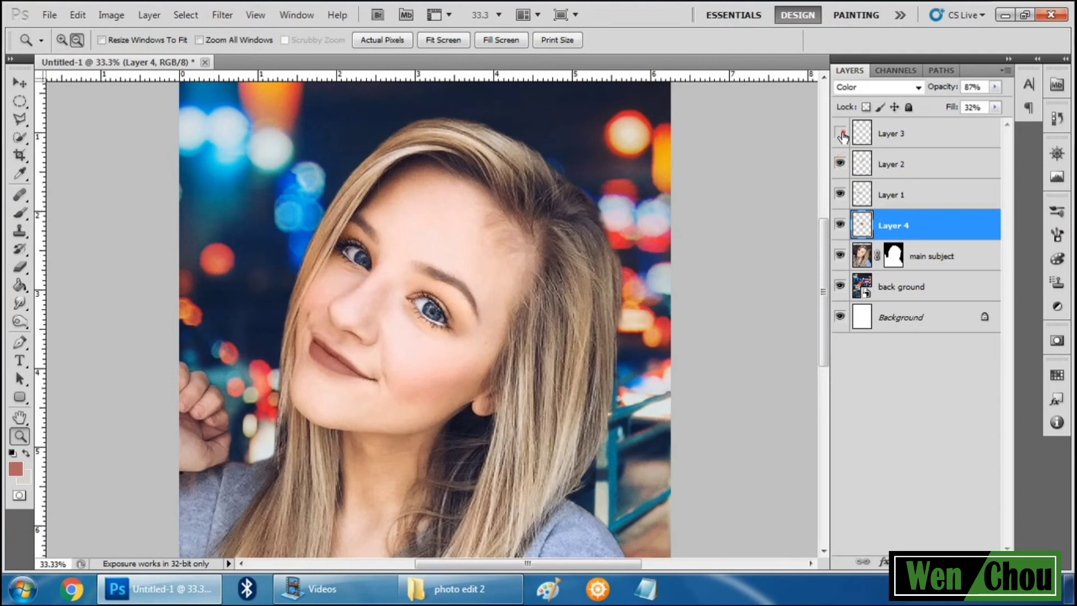
{"action": "left_click", "coordinate": [842, 134]}
Select the main subject layer with the Move tool and sample the sweater's blue-grey as the foreground colour.
{"action": "scroll", "coordinate": [399, 334], "scroll_direction": "down", "scroll_amount": 3}
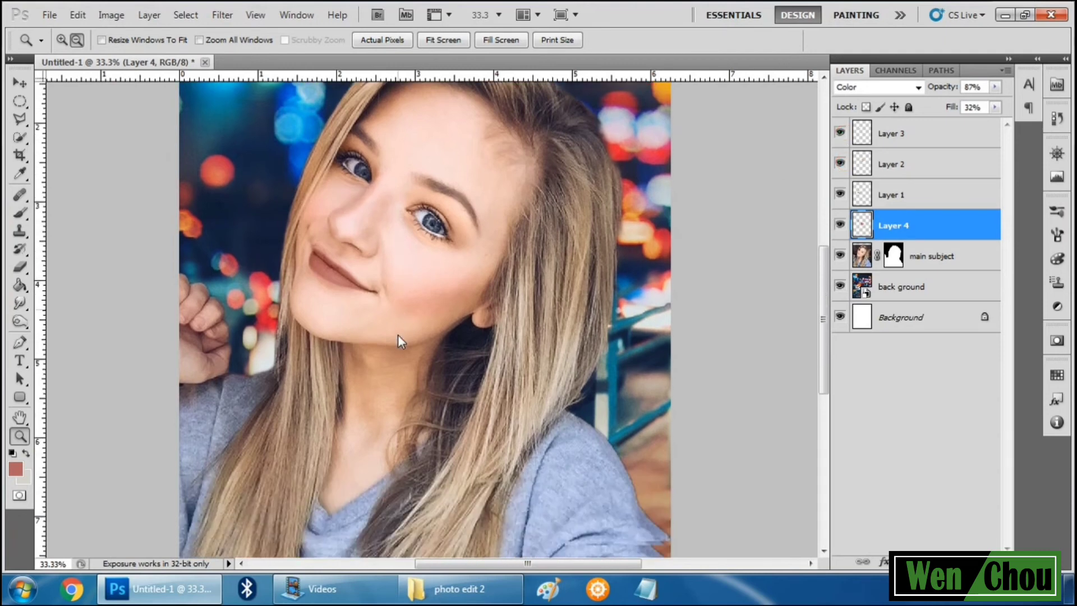
{"action": "scroll", "coordinate": [398, 334], "scroll_direction": "down", "scroll_amount": 1}
{"action": "key", "text": "v"}
{"action": "left_click", "coordinate": [606, 412]}
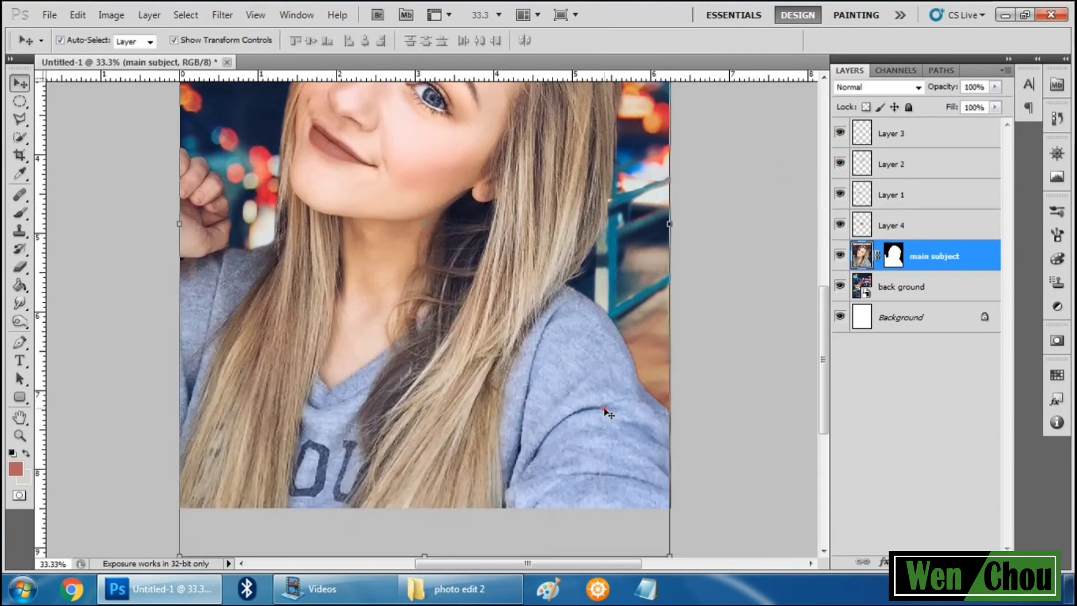
{"action": "left_click", "coordinate": [15, 466]}
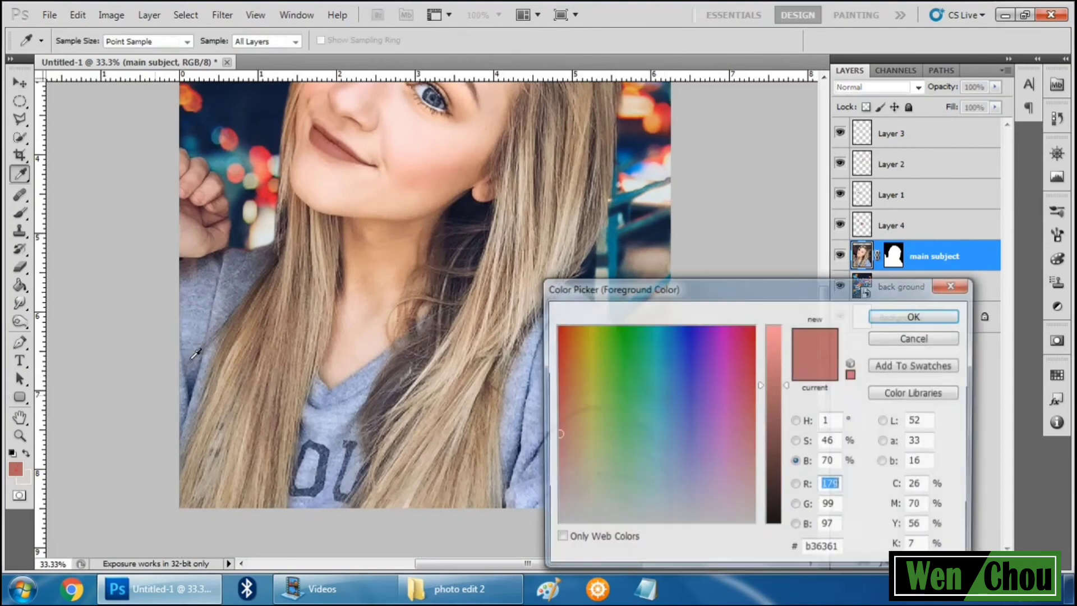
{"action": "left_click", "coordinate": [199, 308]}
{"action": "left_click", "coordinate": [901, 318]}
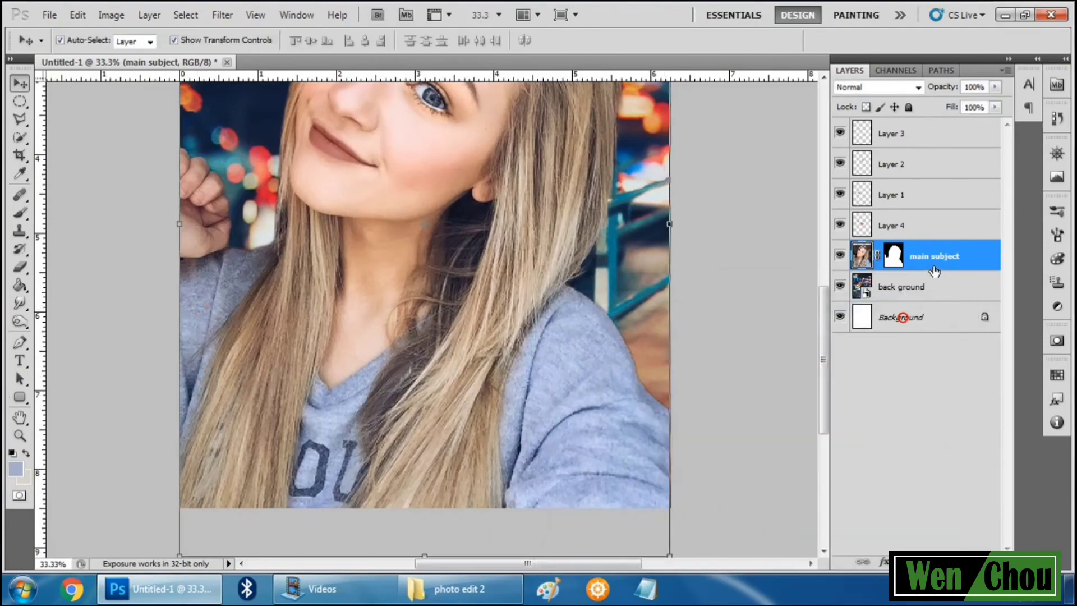
Add a Hue/Saturation adjustment layer above the main subject layer and keep white as the foreground colour.
{"action": "left_click", "coordinate": [924, 561]}
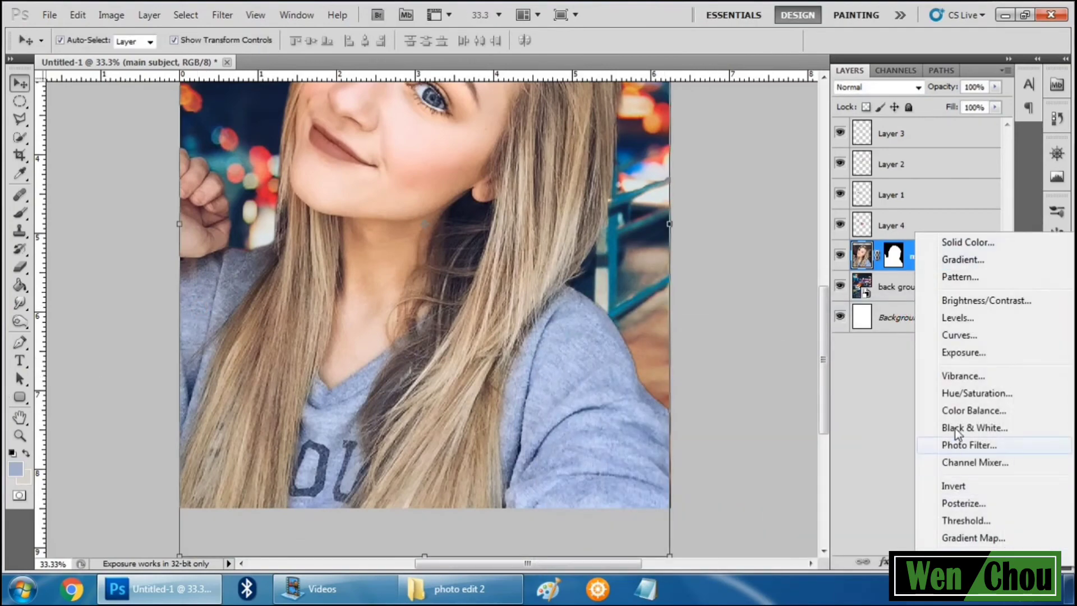
{"action": "left_click", "coordinate": [958, 393]}
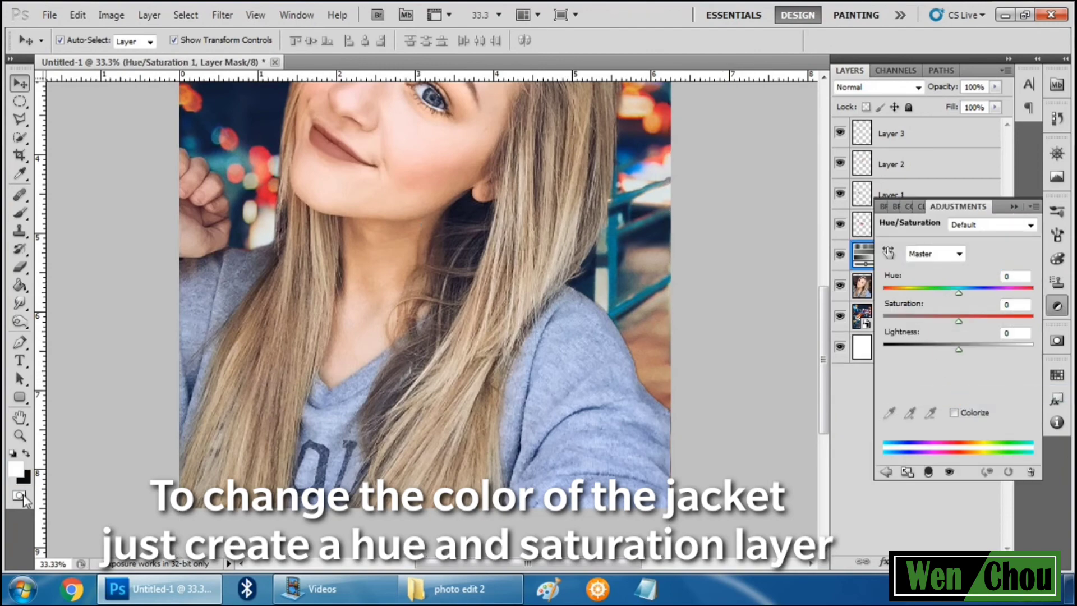
{"action": "left_click", "coordinate": [16, 466]}
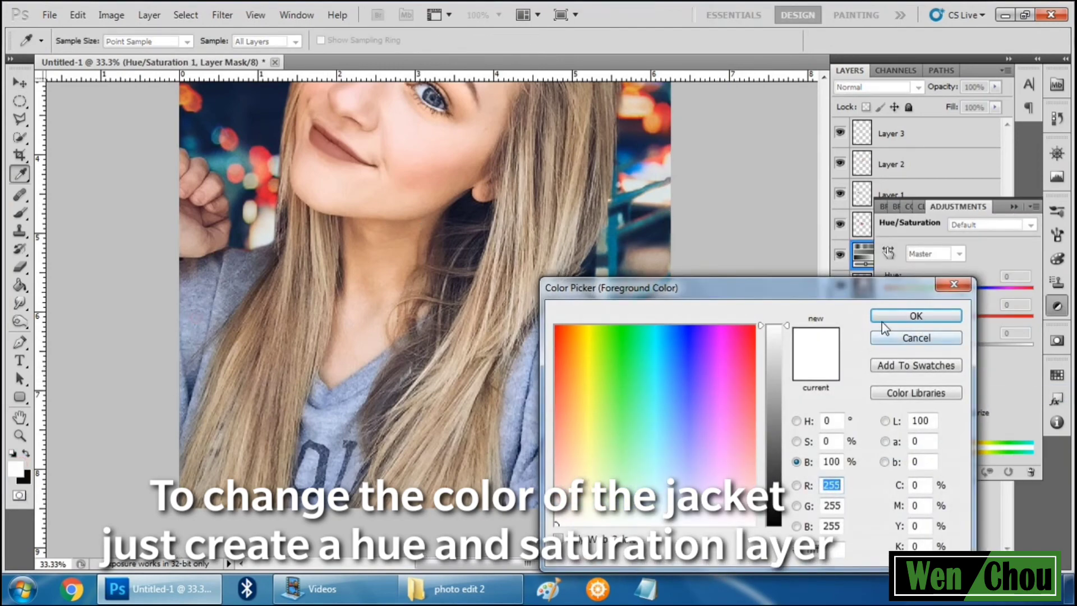
{"action": "left_click", "coordinate": [930, 317]}
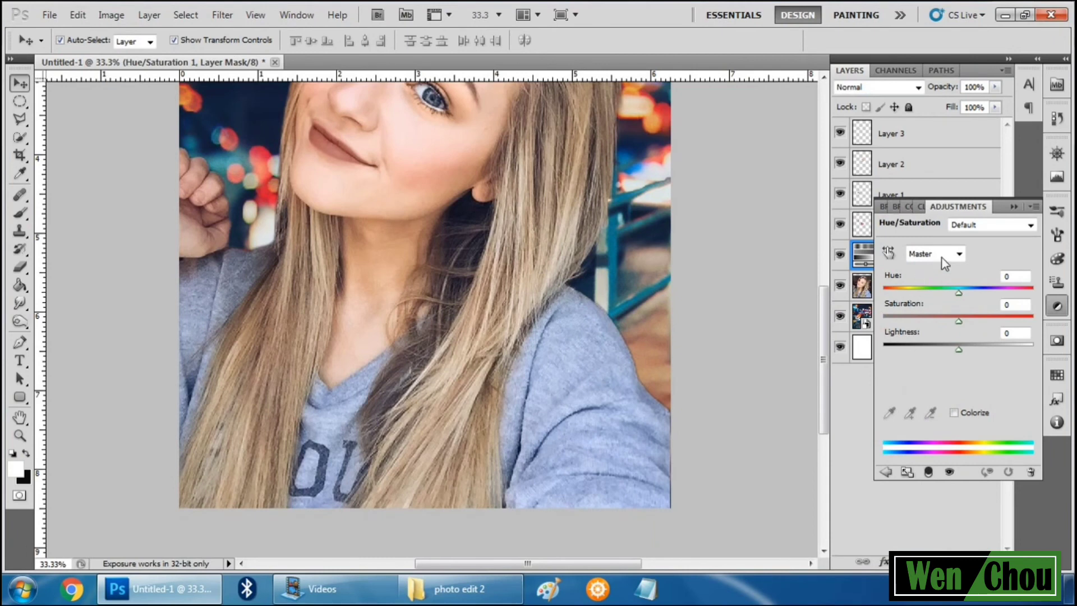
Restrict the Hue/Saturation adjustment to Blues and sample the sweater sleeve as its target colour.
{"action": "left_click", "coordinate": [941, 256]}
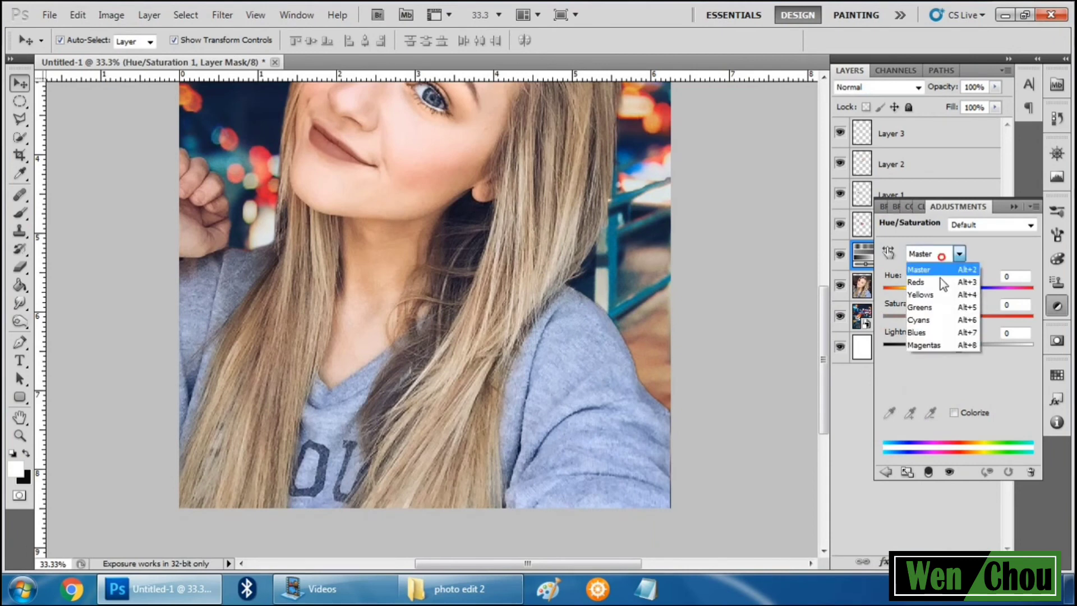
{"action": "left_click", "coordinate": [935, 332]}
{"action": "left_click", "coordinate": [890, 412]}
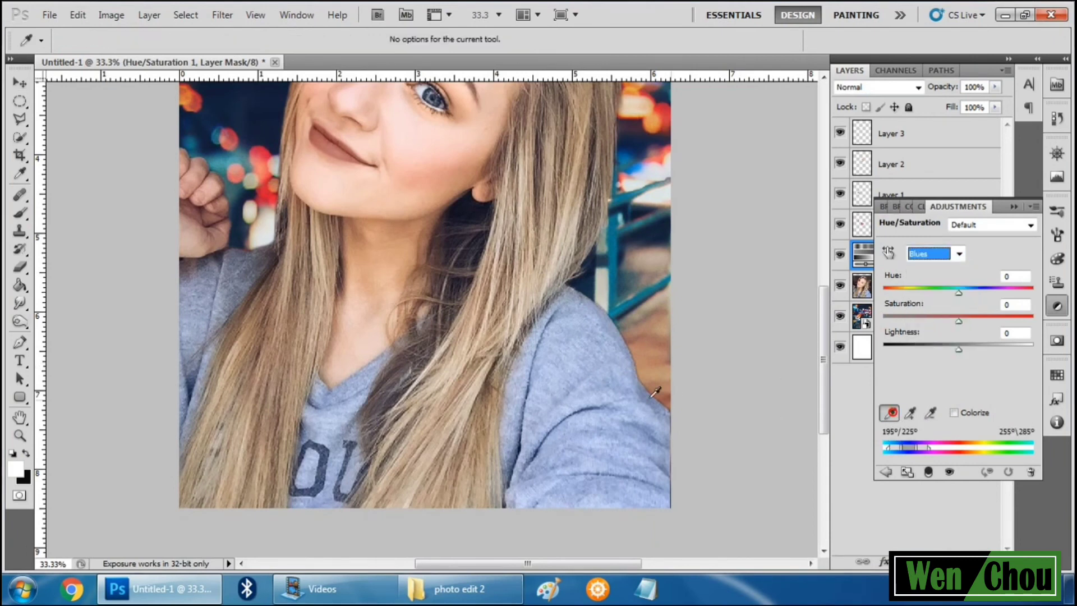
{"action": "left_click", "coordinate": [568, 380]}
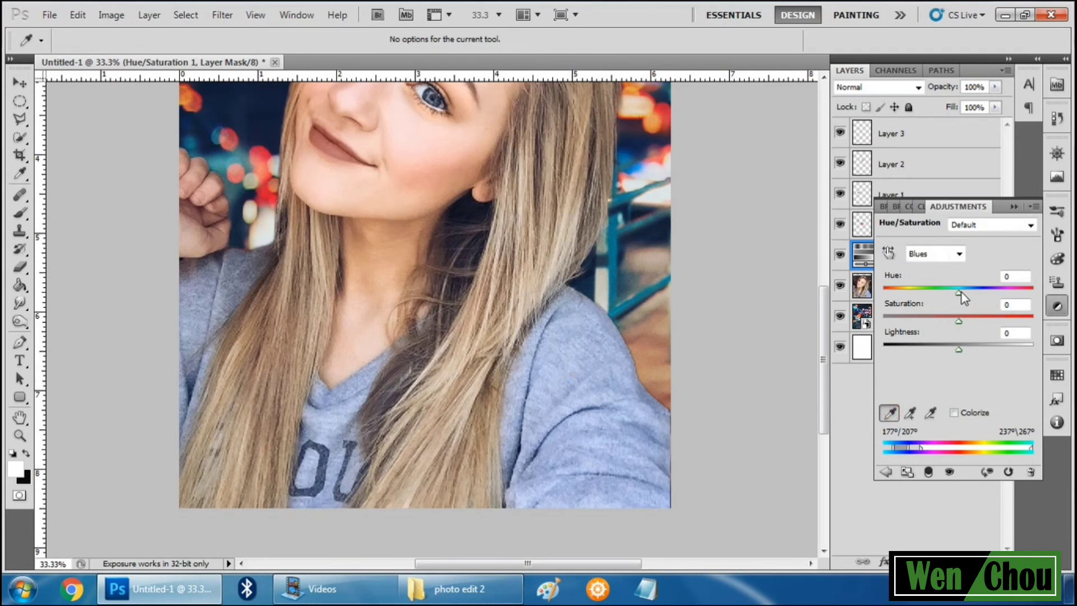
Recolour the sweater grey-green by setting the Blues hue to -111, saturation to -55 and lightness to -50.
{"action": "mouse_move", "coordinate": [964, 292]}
{"action": "left_mouse_down"}
{"action": "mouse_move", "coordinate": [976, 292]}
{"action": "mouse_move", "coordinate": [907, 309]}
{"action": "mouse_move", "coordinate": [978, 323]}
{"action": "mouse_move", "coordinate": [916, 324]}
{"action": "mouse_move", "coordinate": [948, 350]}
{"action": "mouse_move", "coordinate": [931, 352]}
{"action": "left_mouse_up"}
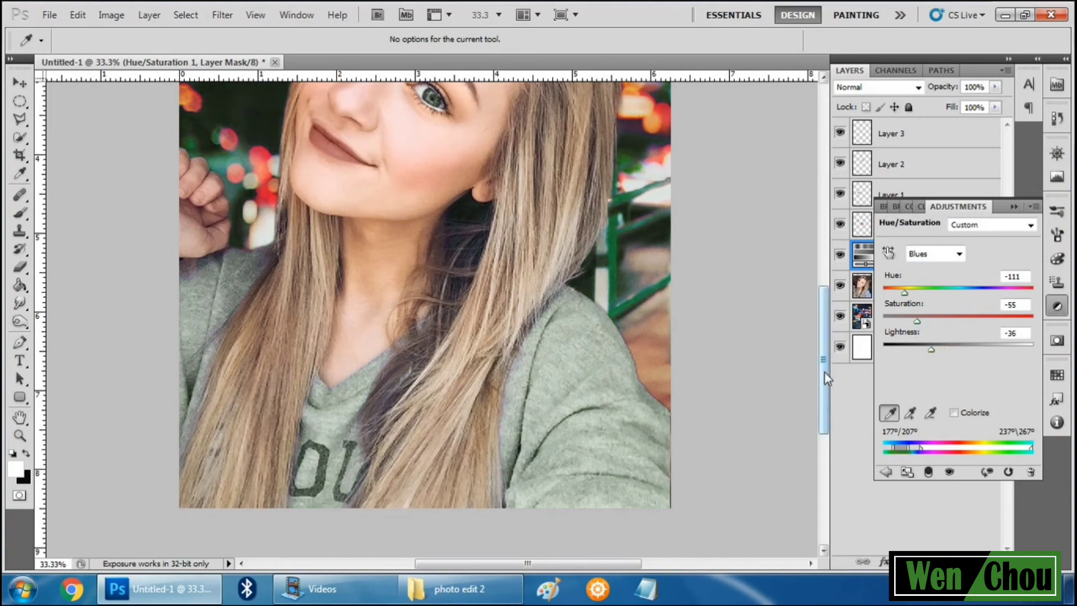
{"action": "scroll", "coordinate": [824, 372], "scroll_direction": "up", "scroll_amount": 5}
{"action": "scroll", "coordinate": [828, 348], "scroll_direction": "down", "scroll_amount": 3}
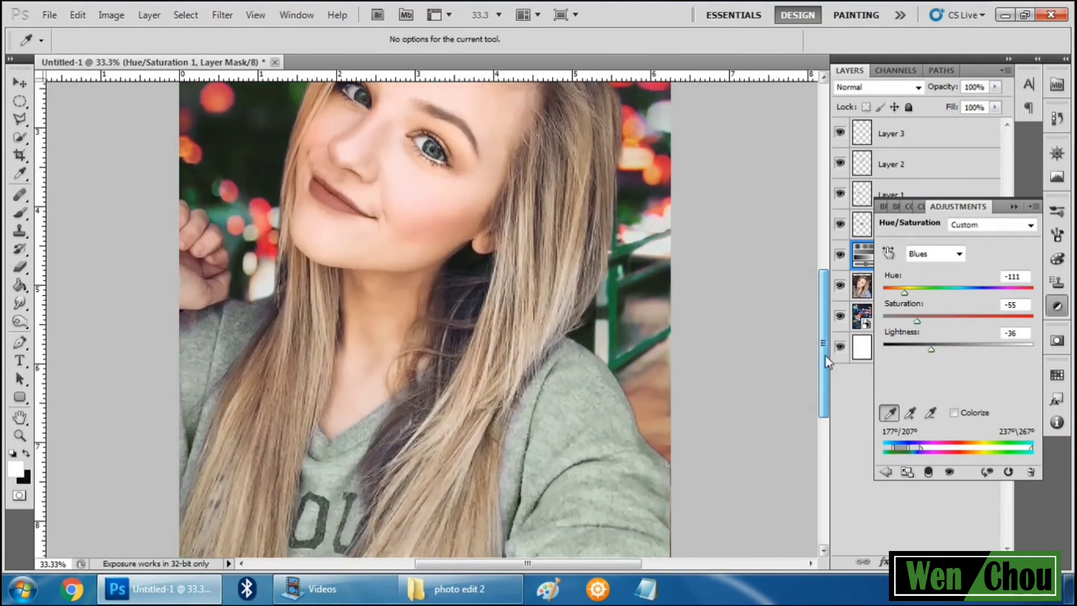
{"action": "left_click_drag", "start_coordinate": [931, 352], "coordinate": [918, 354]}
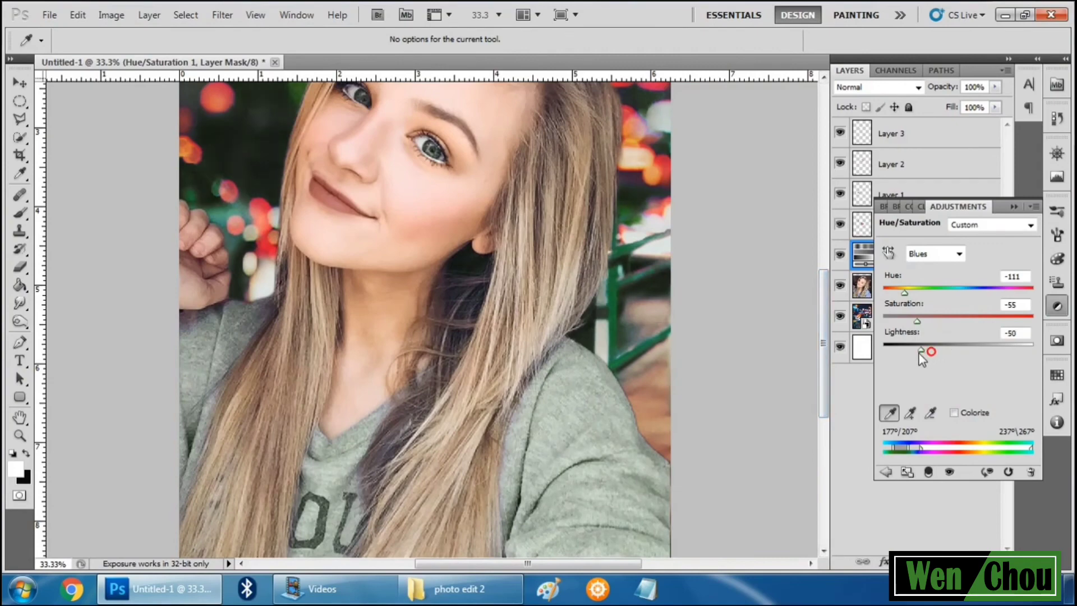
Collapse the adjustment settings and clip the Hue/Saturation layer to the main subject layer.
{"action": "left_click", "coordinate": [1013, 207]}
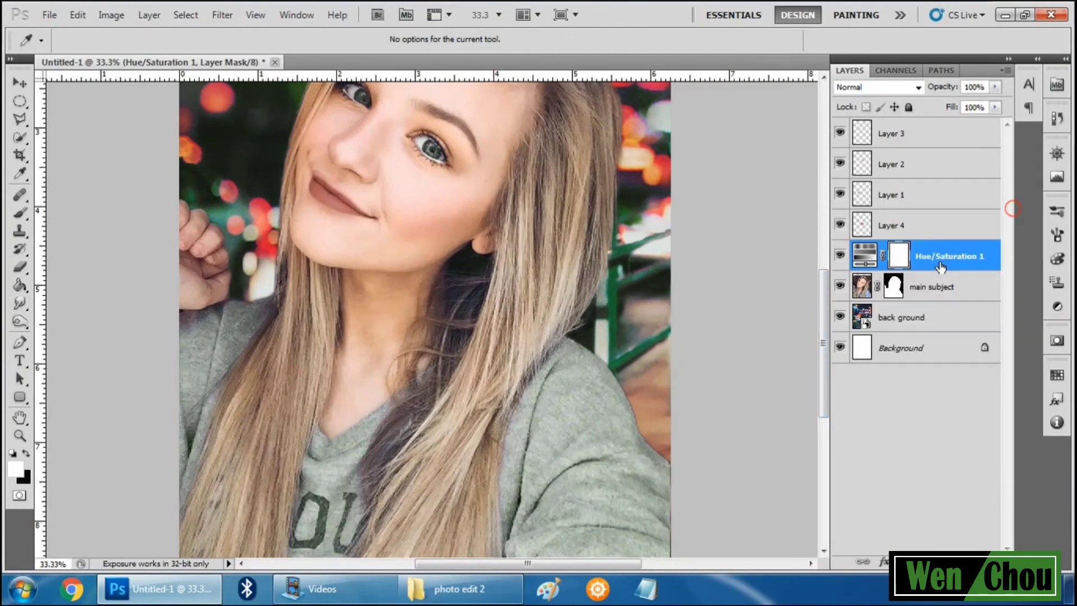
{"action": "key", "text": "ctrl+alt+g"}
{"action": "scroll", "coordinate": [668, 287], "scroll_direction": "down", "scroll_amount": 3}
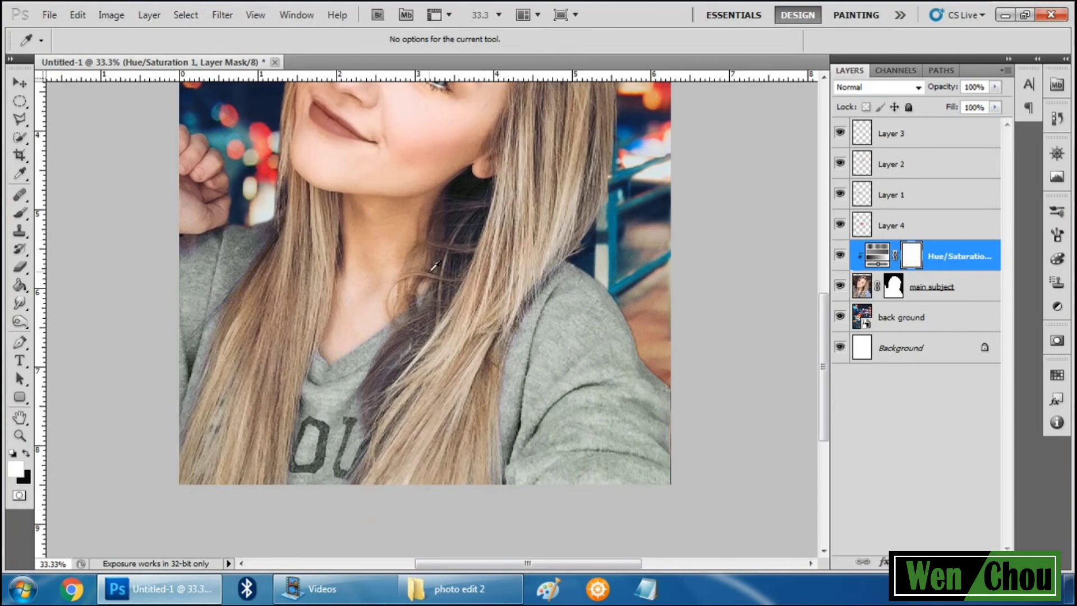
Paint black on the Hue/Saturation mask over the face, raised hand and hair with a 175 to 250 px soft brush.
{"action": "key", "text": "x"}
{"action": "key", "text": "b"}
{"action": "scroll", "coordinate": [413, 301], "scroll_direction": "up", "scroll_amount": 4}
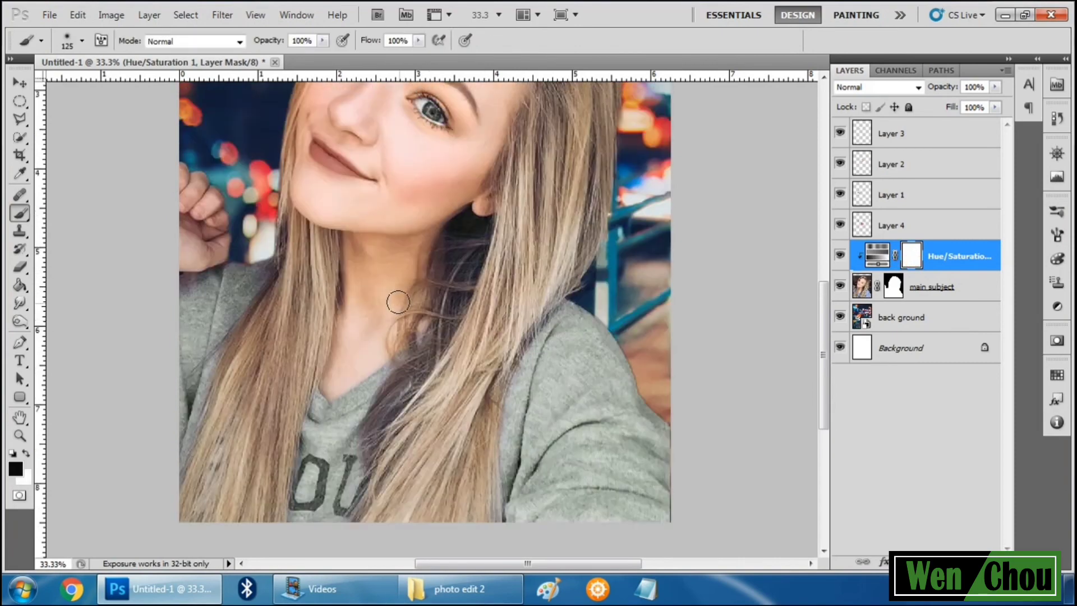
{"action": "scroll", "coordinate": [406, 345], "scroll_direction": "up", "scroll_amount": 2}
{"action": "key", "text": "bracketright"}
{"action": "key", "text": "bracketright"}
{"action": "key", "text": "bracketright"}
{"action": "key", "text": "bracketright"}
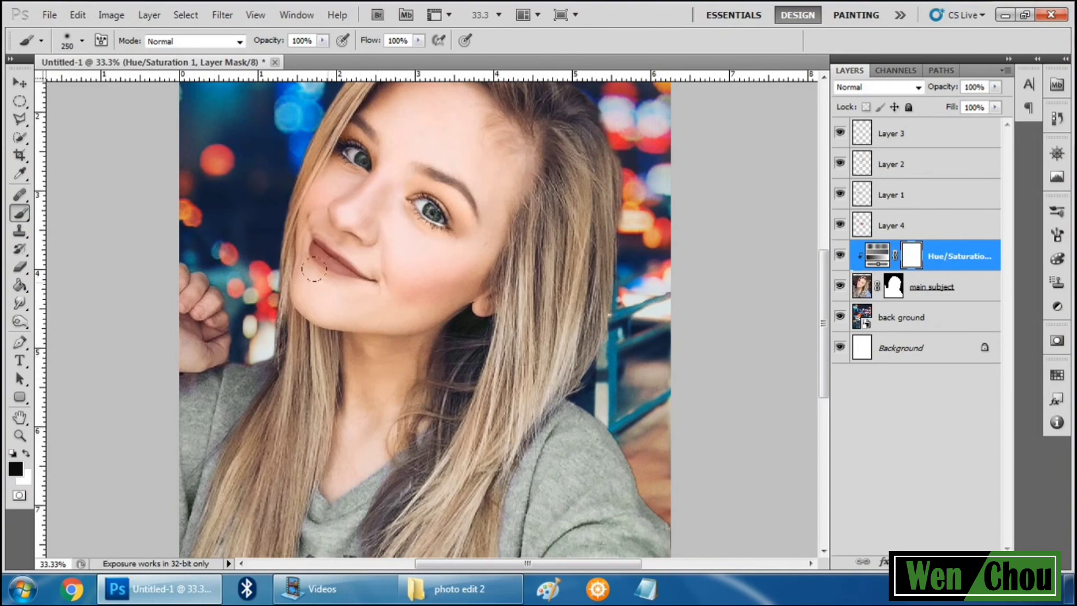
{"action": "scroll", "coordinate": [371, 171], "scroll_direction": "up", "scroll_amount": 3}
{"action": "left_click", "coordinate": [371, 226]}
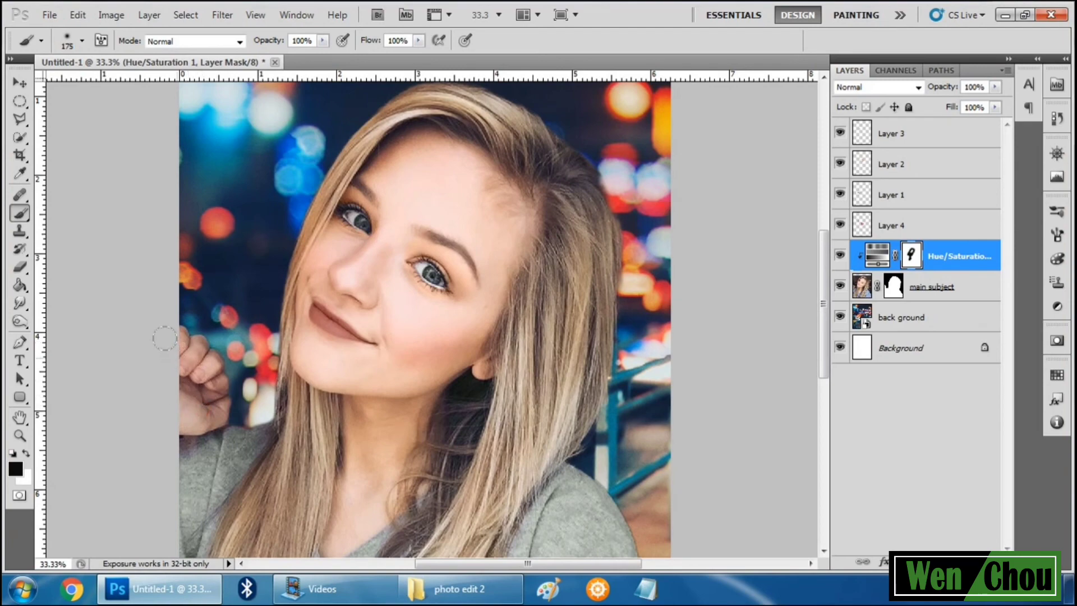
{"action": "scroll", "coordinate": [312, 313], "scroll_direction": "down", "scroll_amount": 5}
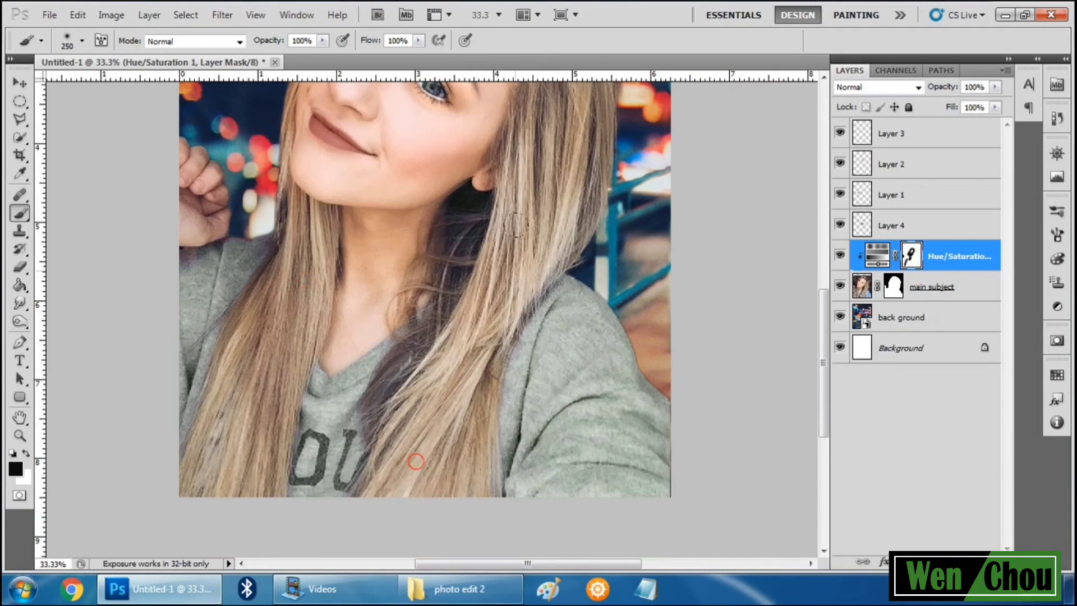
Compare the portrait with the Hue/Saturation adjustment hidden and shown, checking the sweater, hair and face.
{"action": "left_click", "coordinate": [839, 255]}
{"action": "left_click", "coordinate": [839, 255]}
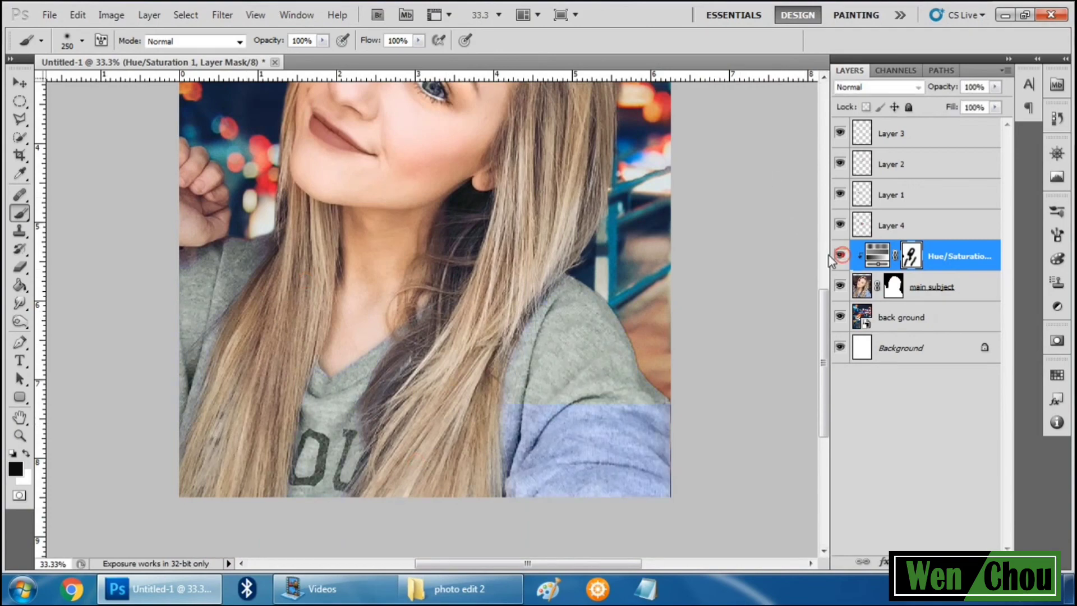
{"action": "scroll", "coordinate": [705, 260], "scroll_direction": "up", "scroll_amount": 8}
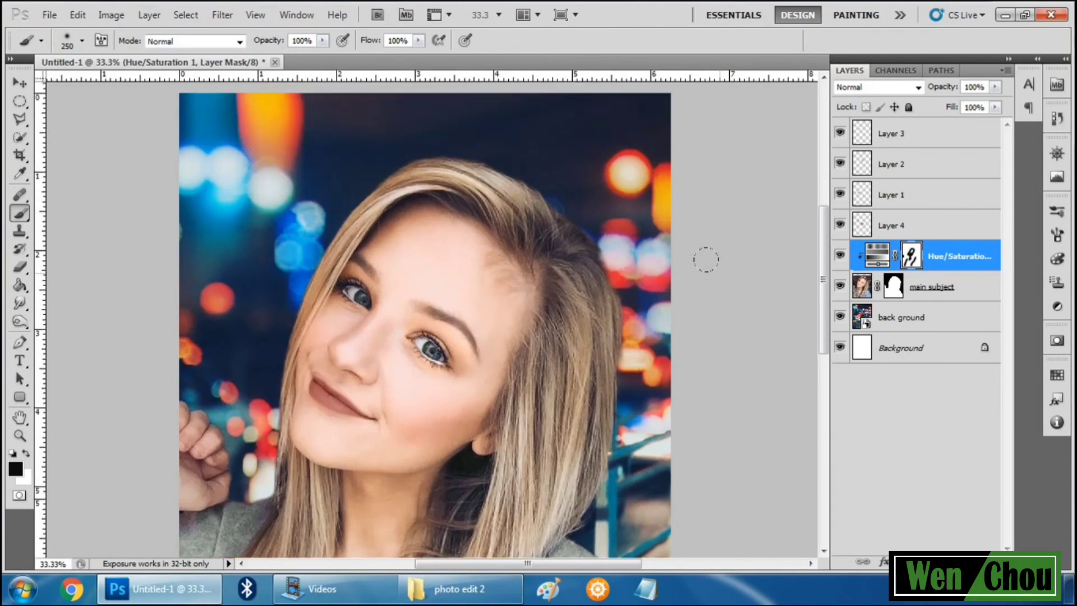
{"action": "key", "text": "z"}
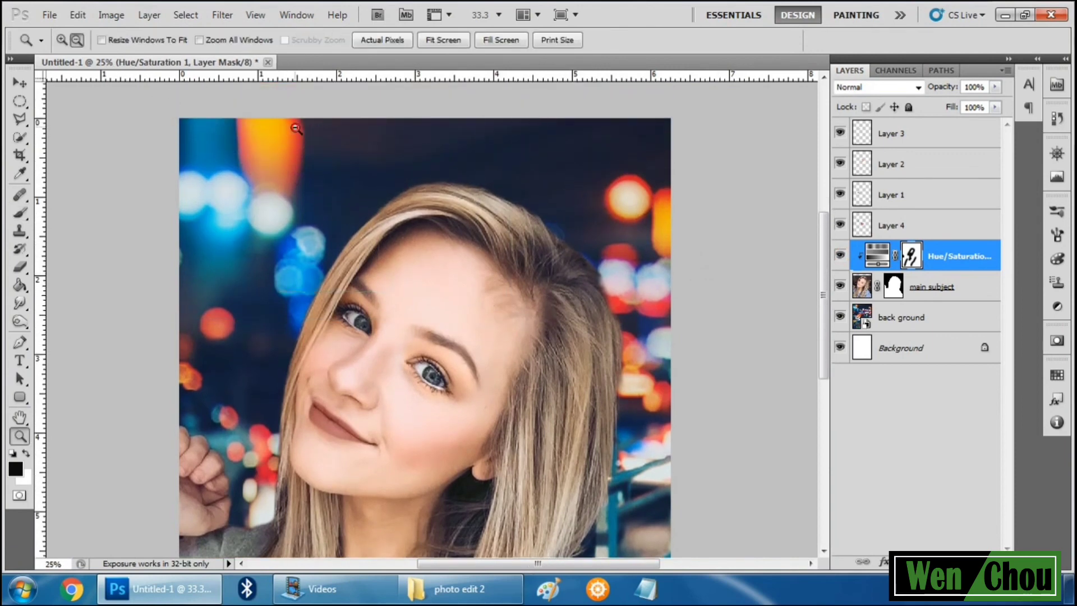
{"action": "left_click", "coordinate": [294, 124], "text": "alt"}
Apply a Gaussian Blur with a radius of 11.1 pixels to the back ground layer.
{"action": "left_click", "coordinate": [938, 318]}
{"action": "scroll", "coordinate": [636, 355], "scroll_direction": "down", "scroll_amount": 2}
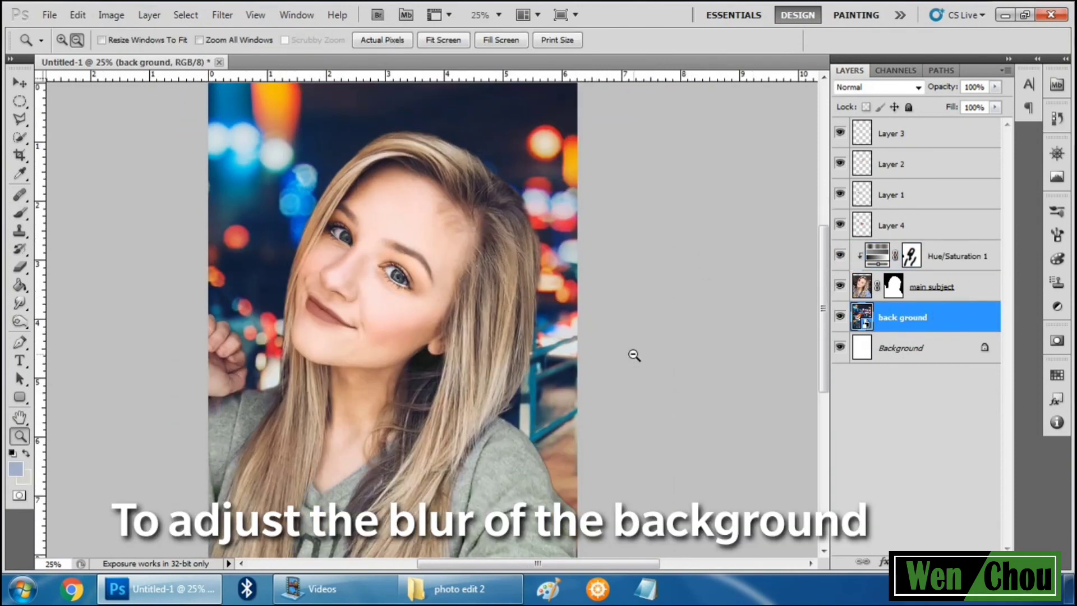
{"action": "left_click", "coordinate": [101, 16]}
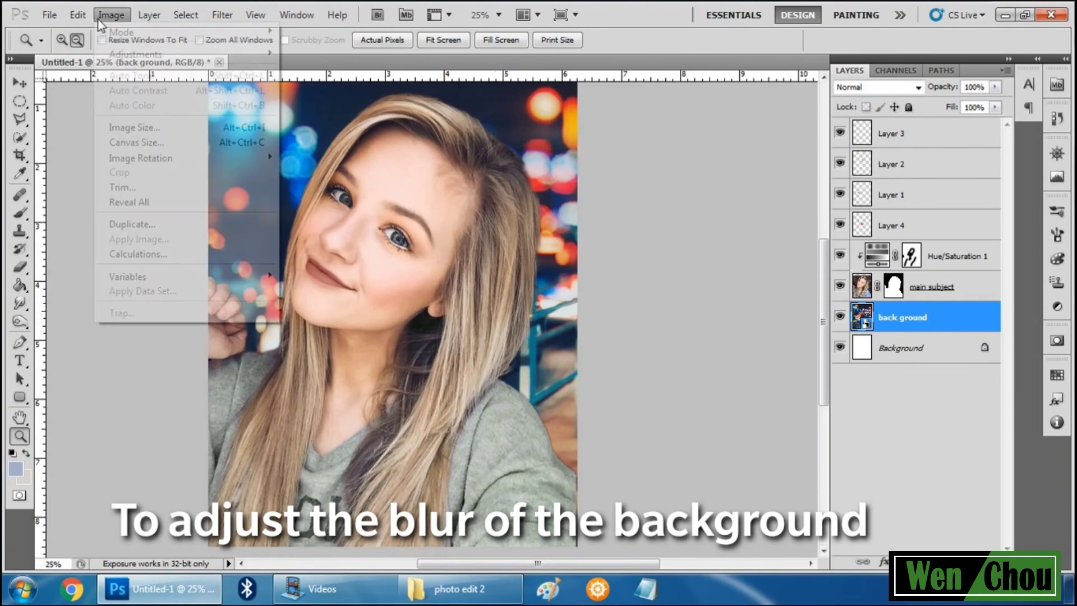
{"action": "mouse_move", "coordinate": [232, 25]}
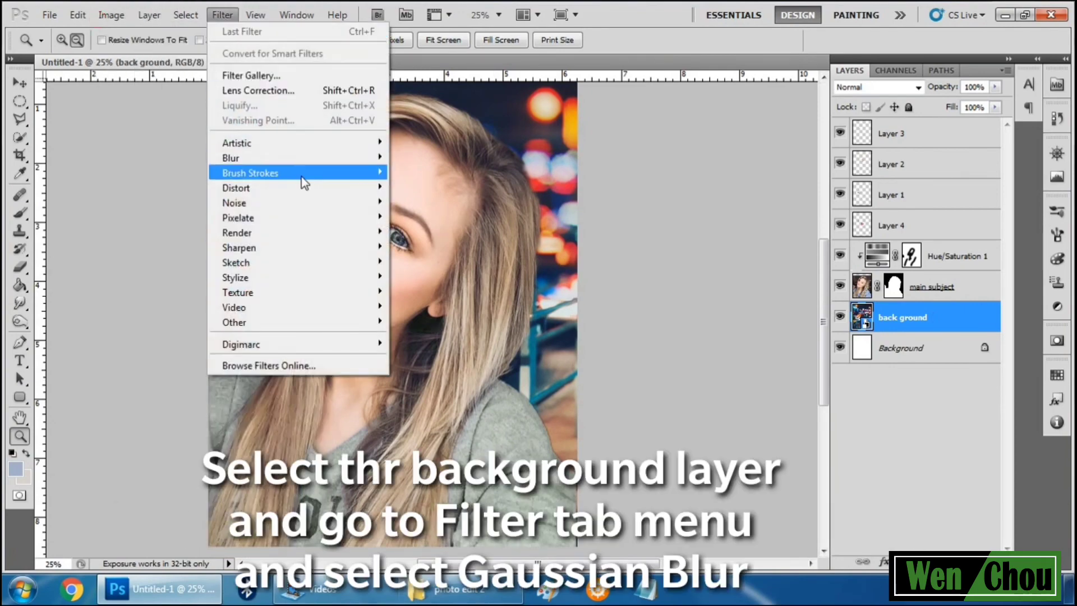
{"action": "mouse_move", "coordinate": [315, 159]}
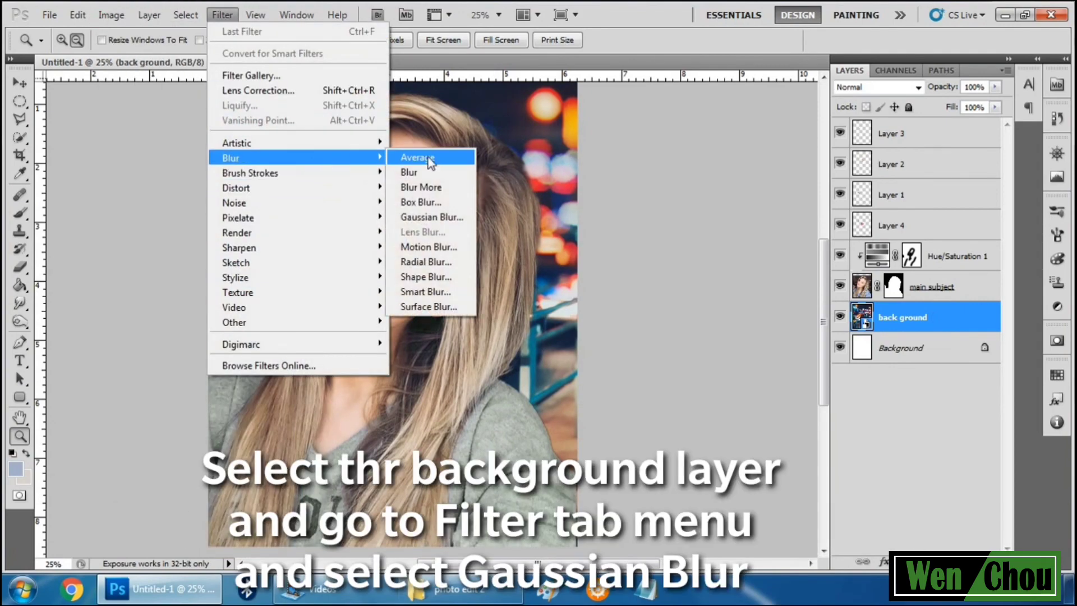
{"action": "left_click", "coordinate": [440, 217]}
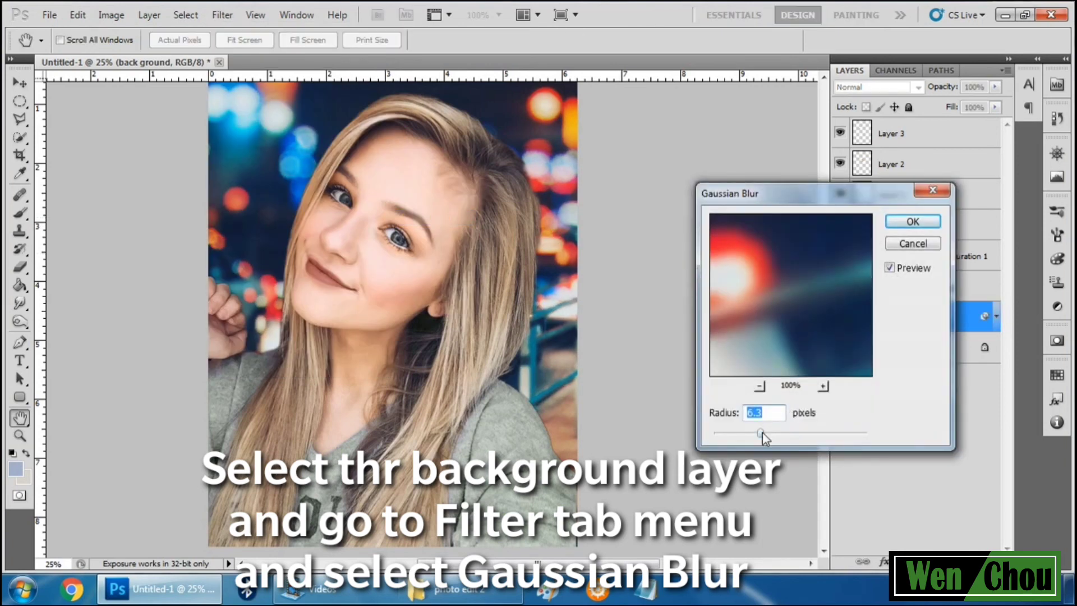
{"action": "mouse_move", "coordinate": [762, 432]}
{"action": "left_mouse_down"}
{"action": "mouse_move", "coordinate": [787, 434]}
{"action": "mouse_move", "coordinate": [769, 435]}
{"action": "left_mouse_up"}
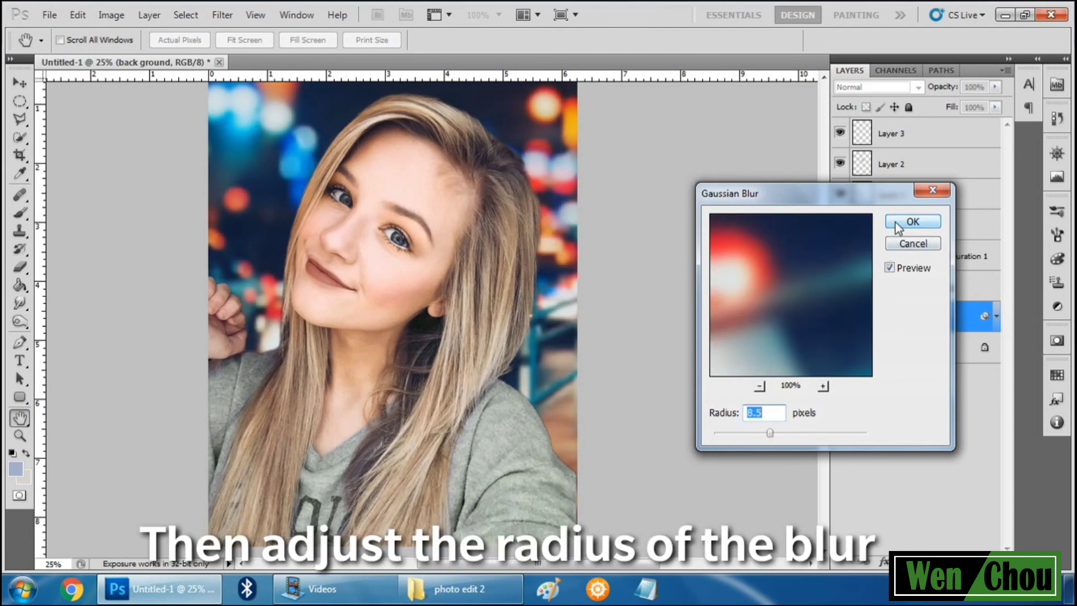
{"action": "left_click", "coordinate": [777, 433]}
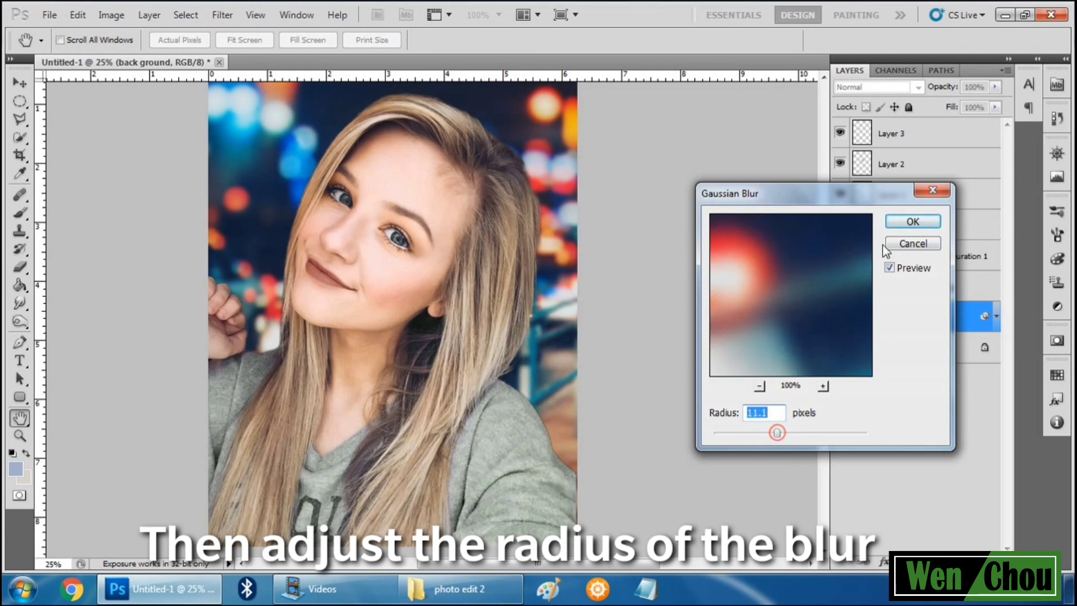
{"action": "left_click", "coordinate": [897, 225]}
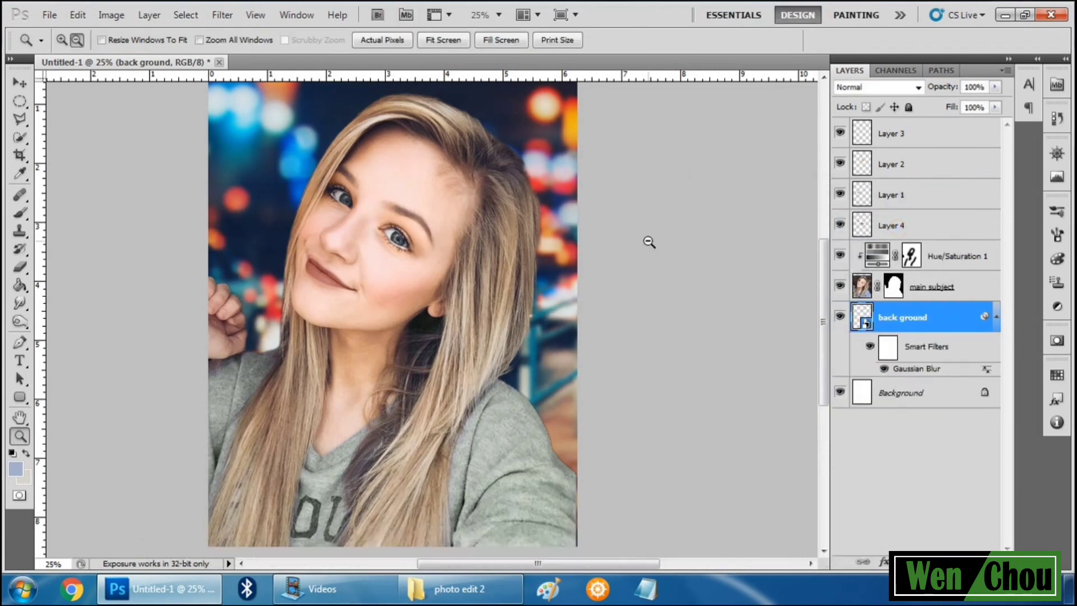
Group the Hue/Saturation layer with Layers 1 to 4 and toggle the group's visibility to compare the edit.
{"action": "left_click", "coordinate": [636, 261]}
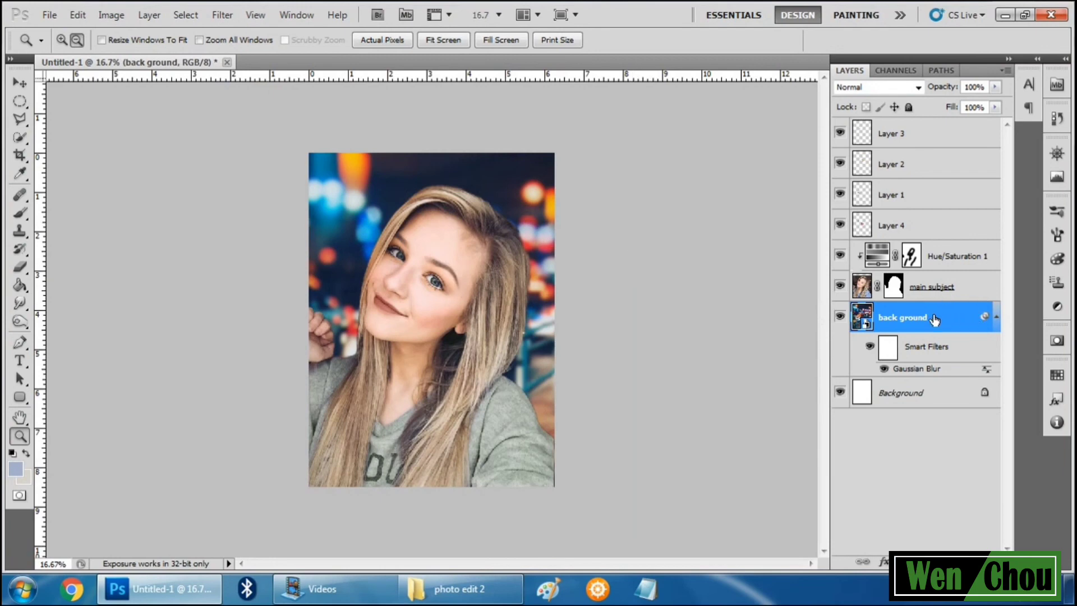
{"action": "left_click", "coordinate": [864, 292]}
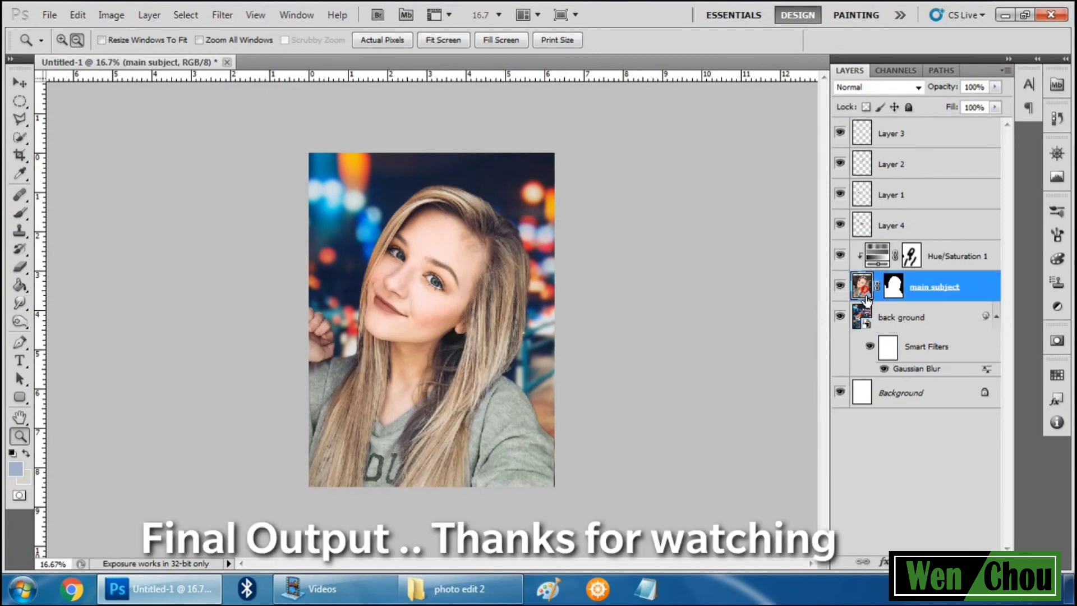
{"action": "left_click", "coordinate": [892, 319]}
{"action": "left_click", "coordinate": [931, 284]}
{"action": "left_click", "coordinate": [937, 256]}
{"action": "left_click", "coordinate": [935, 138], "text": "shift"}
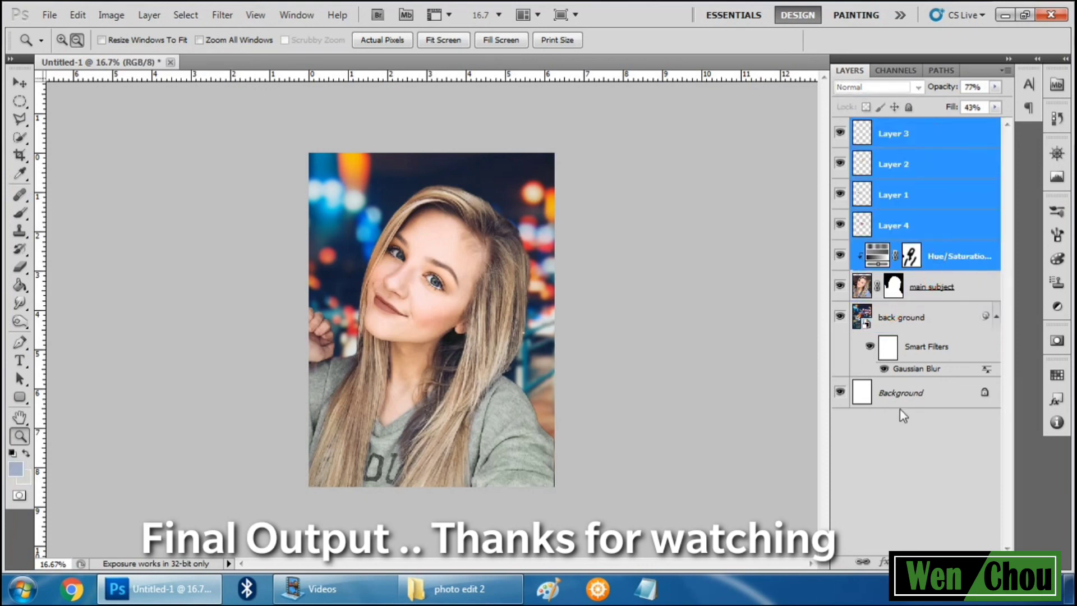
{"action": "key", "text": "ctrl+g"}
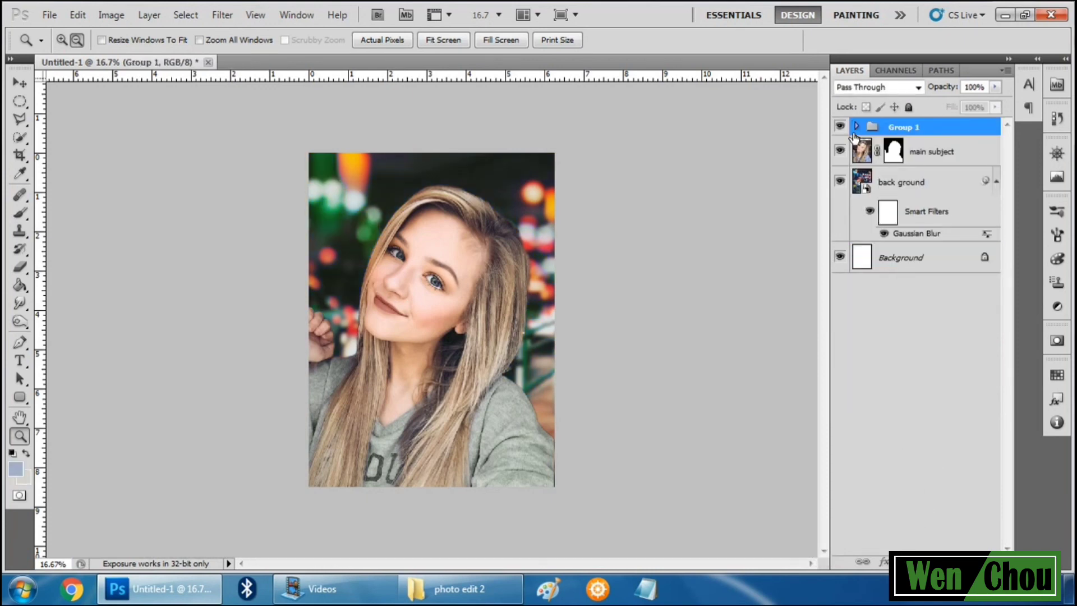
{"action": "left_click", "coordinate": [839, 129]}
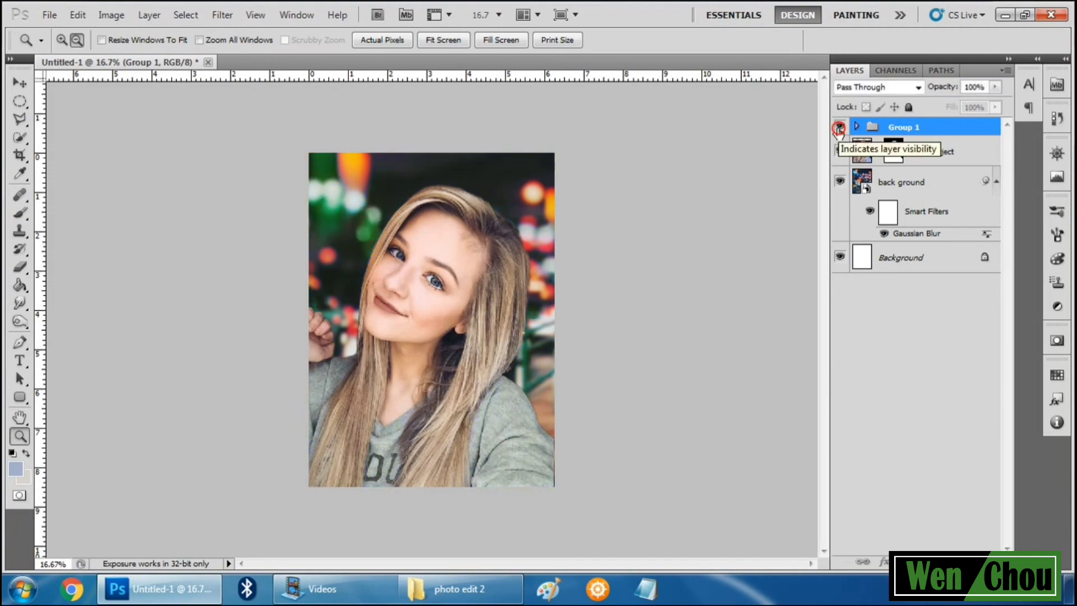